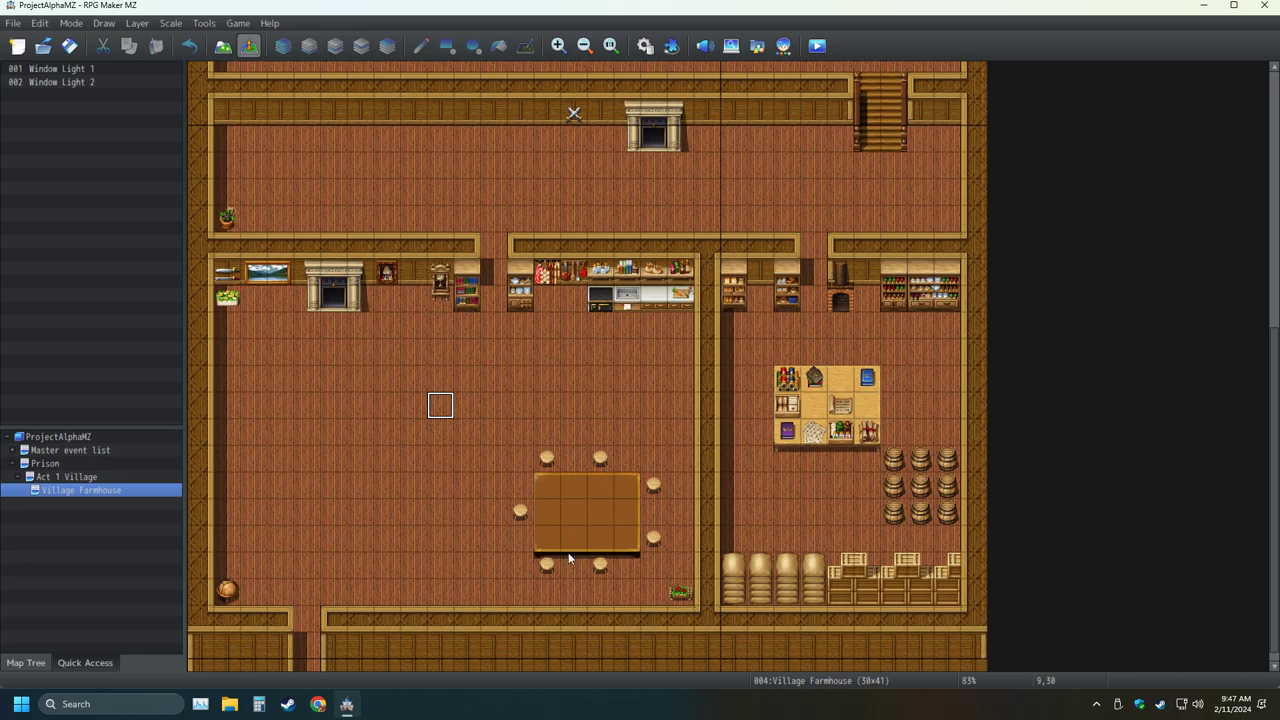
Switch from event editing to map editing and survey both floors of the Village Farmhouse map
{"action": "left_click", "coordinate": [220, 46]}
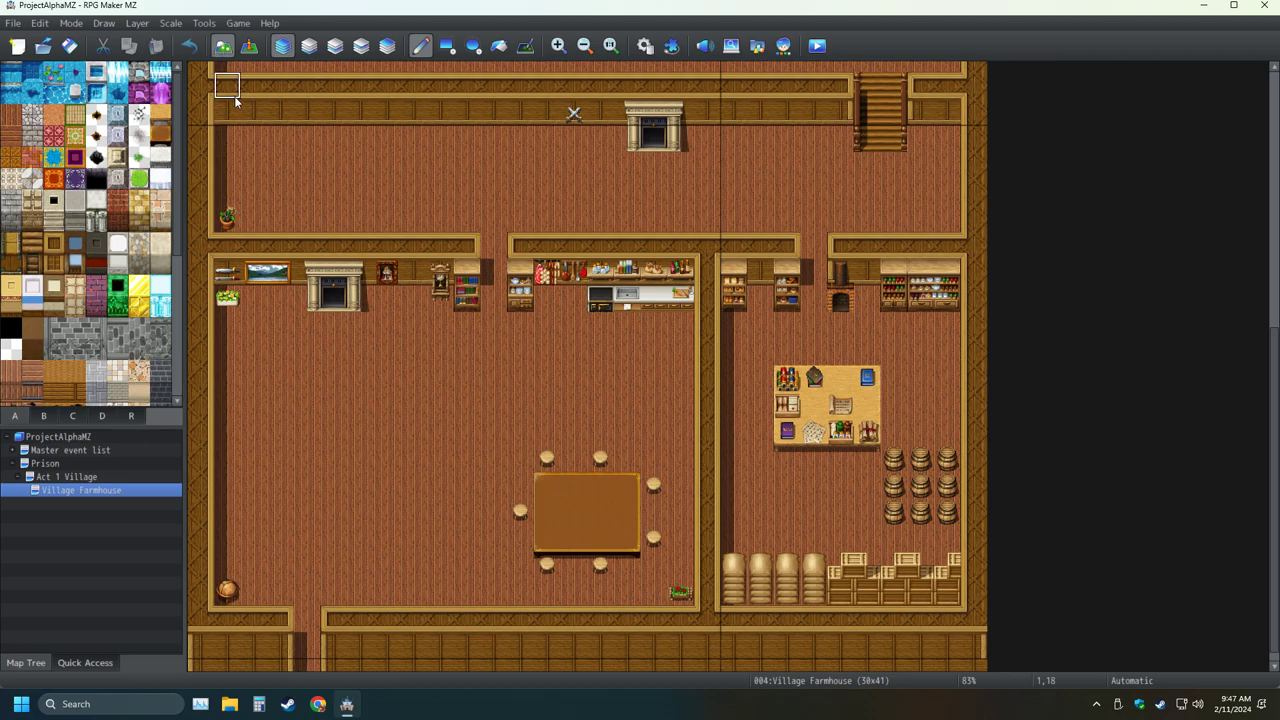
{"action": "scroll", "coordinate": [331, 182], "scroll_direction": "up", "scroll_amount": 5}
{"action": "scroll", "coordinate": [326, 176], "scroll_direction": "up", "scroll_amount": 4}
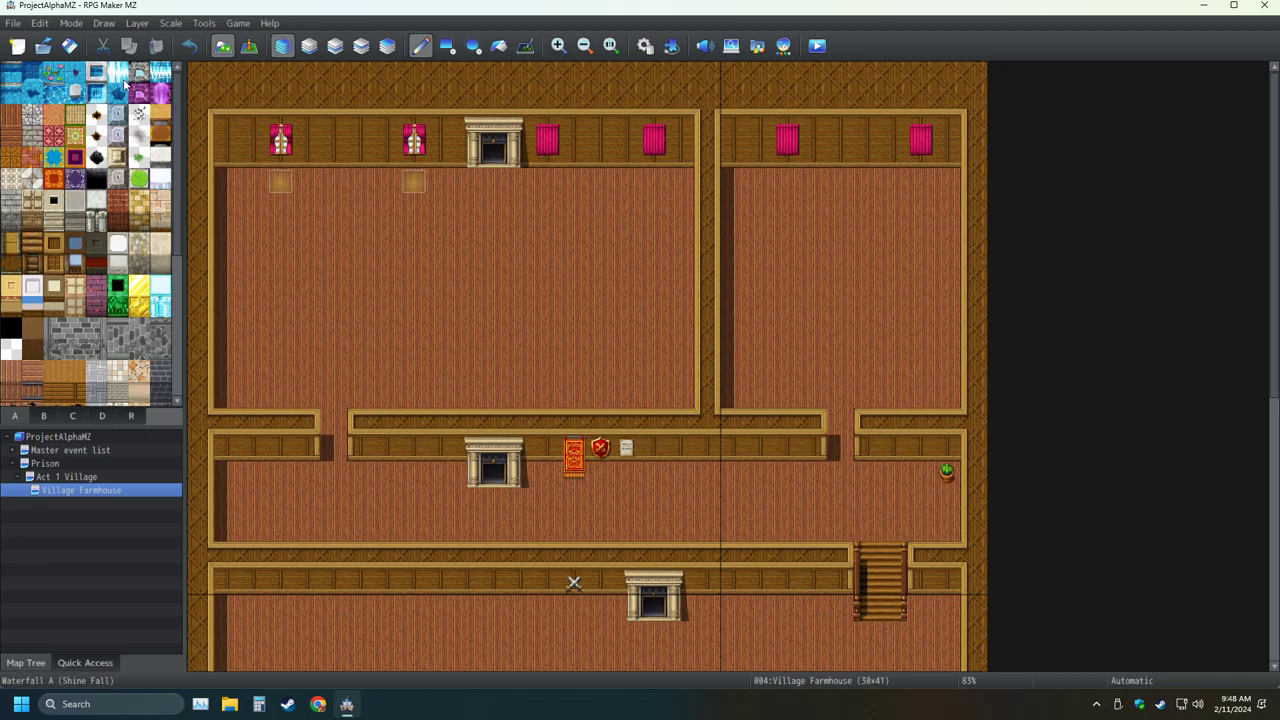
{"action": "scroll", "coordinate": [449, 471], "scroll_direction": "down", "scroll_amount": 3}
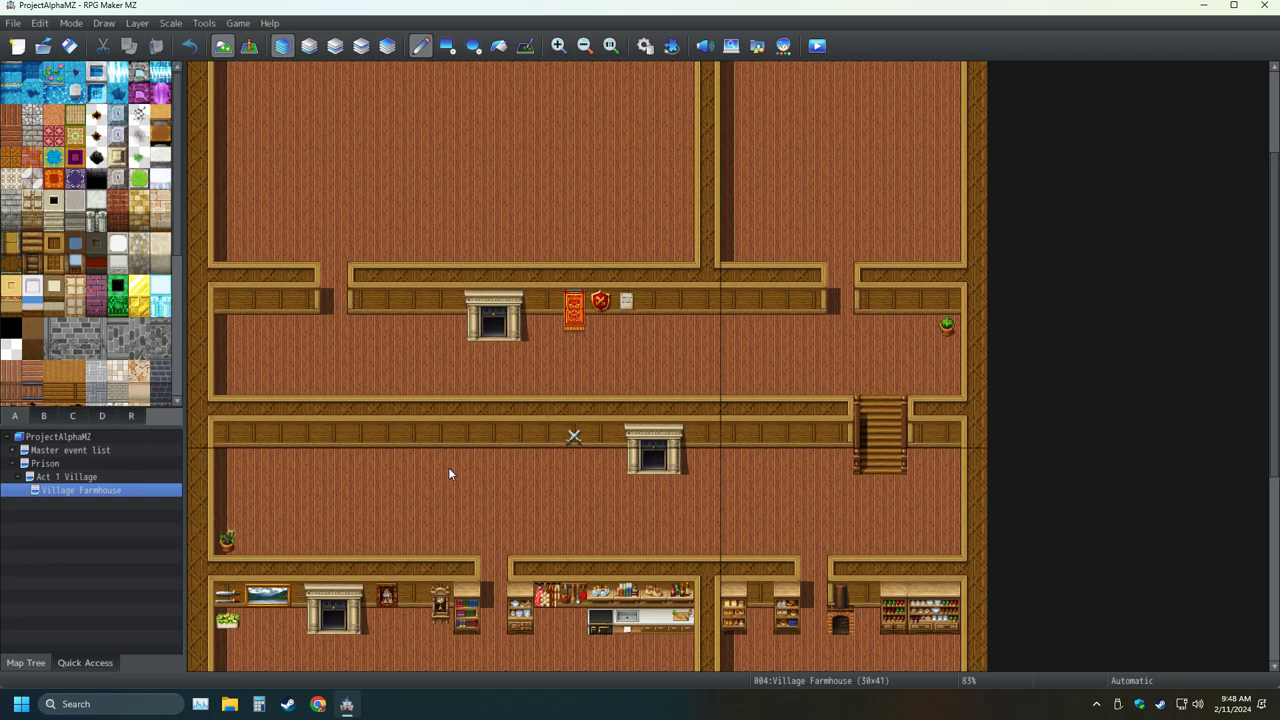
{"action": "scroll", "coordinate": [448, 467], "scroll_direction": "down", "scroll_amount": 2, "text": "ctrl"}
{"action": "scroll", "coordinate": [428, 457], "scroll_direction": "down", "scroll_amount": 3}
{"action": "scroll", "coordinate": [420, 458], "scroll_direction": "down", "scroll_amount": 2}
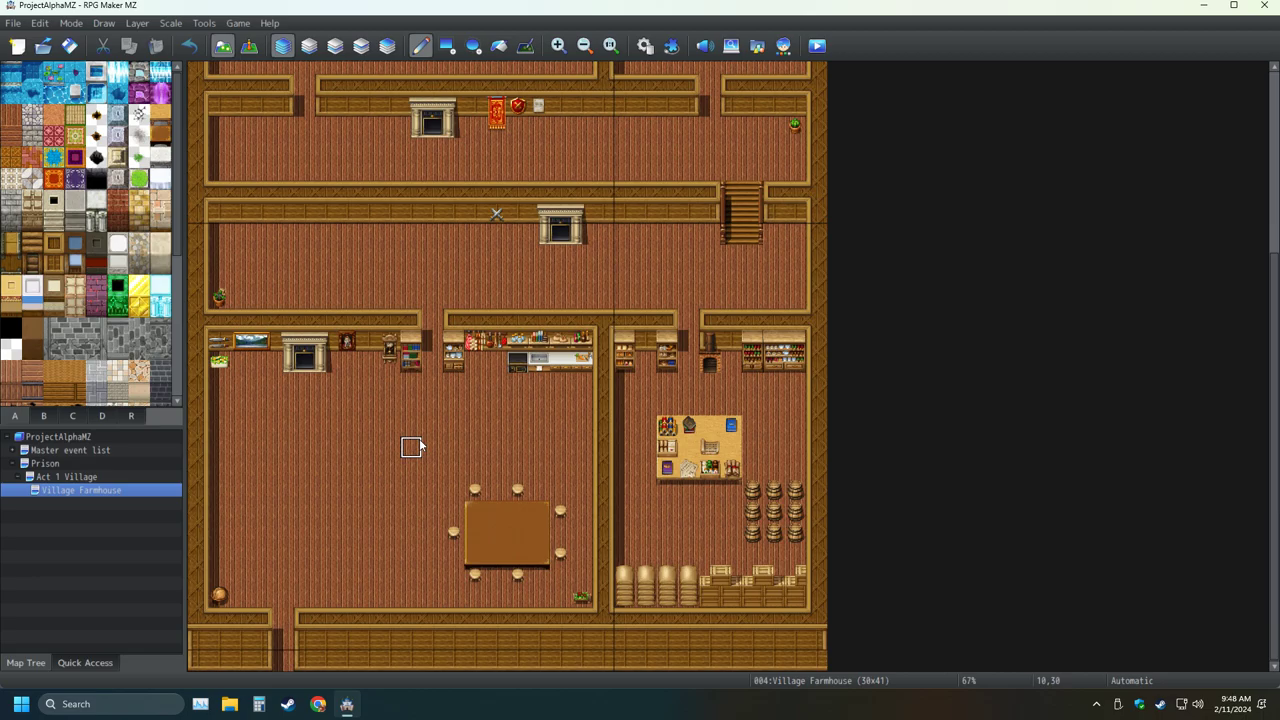
Review the tiles on pages B, C and D for furniture suited to the farmhouse
{"action": "left_click", "coordinate": [43, 415]}
{"action": "scroll", "coordinate": [96, 342], "scroll_direction": "down", "scroll_amount": 1}
{"action": "scroll", "coordinate": [96, 342], "scroll_direction": "down", "scroll_amount": 4}
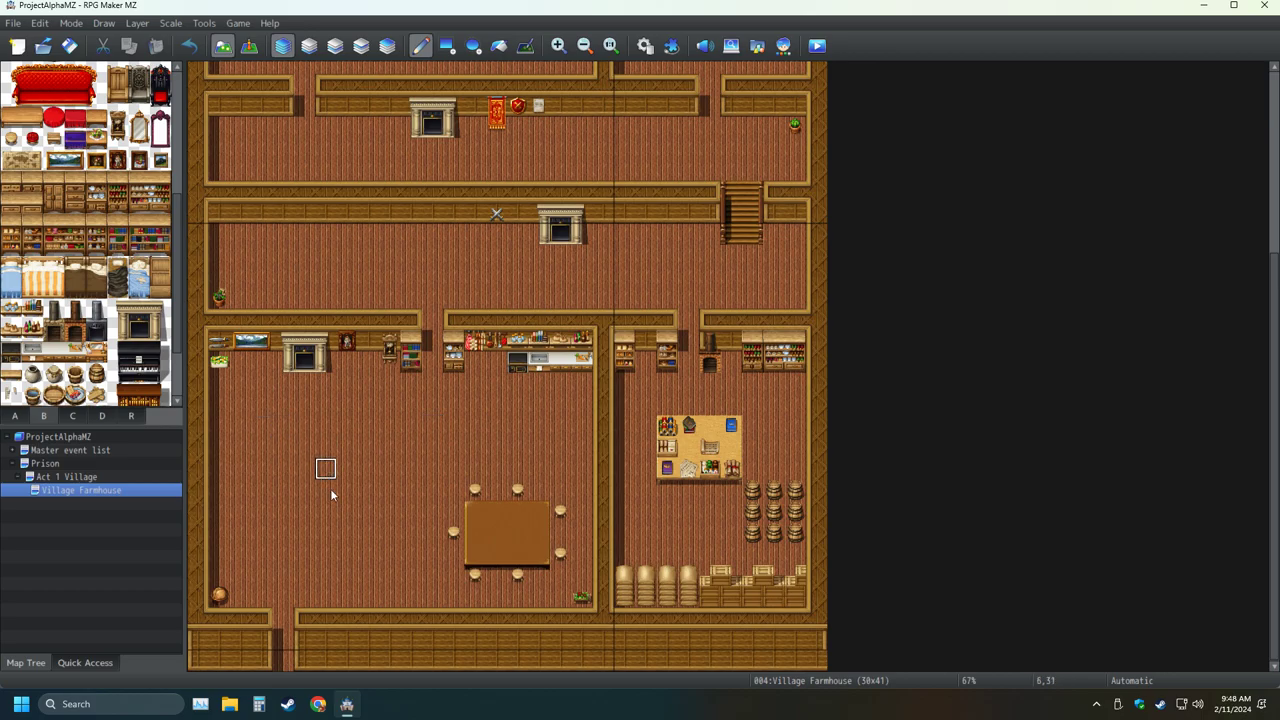
{"action": "scroll", "coordinate": [85, 340], "scroll_direction": "up", "scroll_amount": 1}
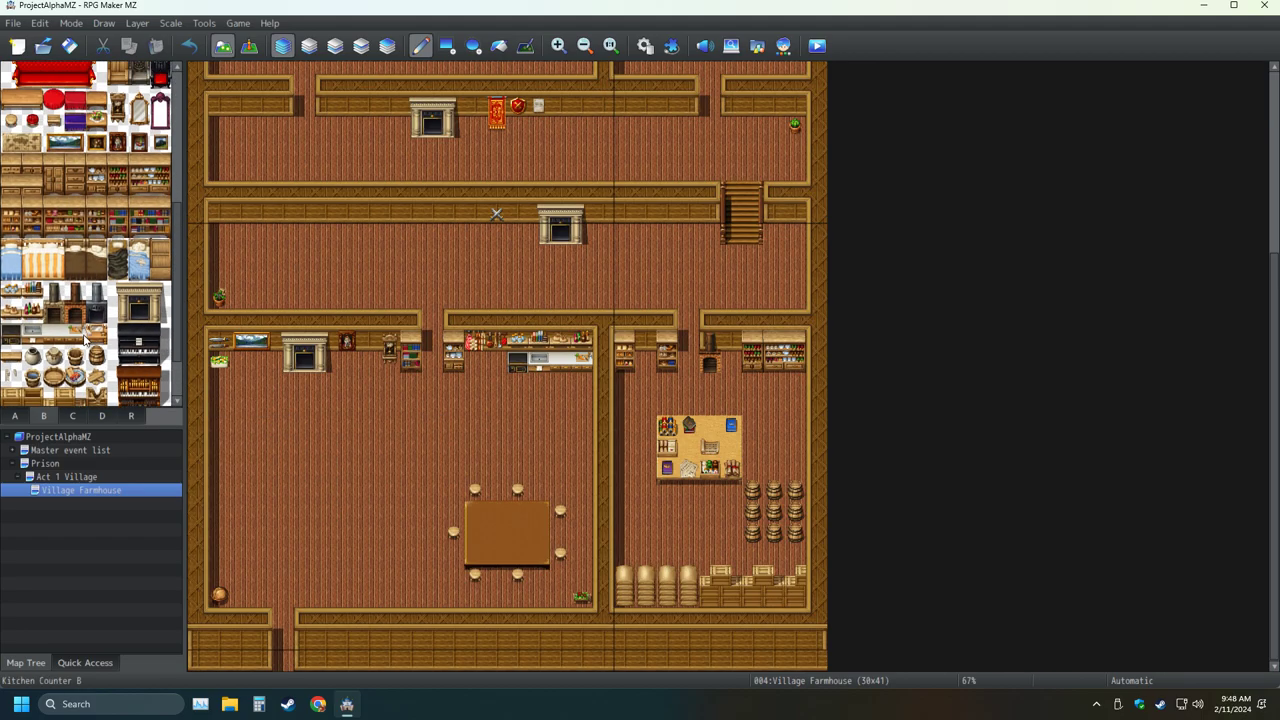
{"action": "scroll", "coordinate": [85, 340], "scroll_direction": "down", "scroll_amount": 2}
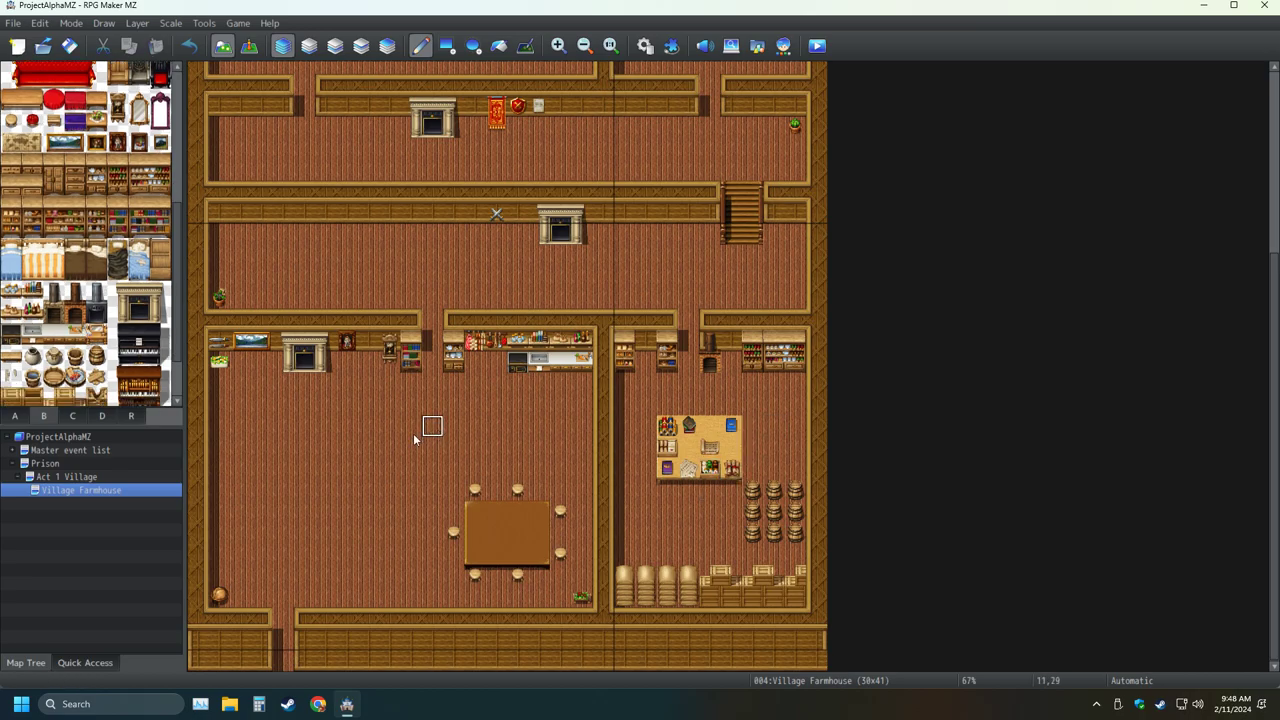
{"action": "scroll", "coordinate": [85, 390], "scroll_direction": "up", "scroll_amount": 1}
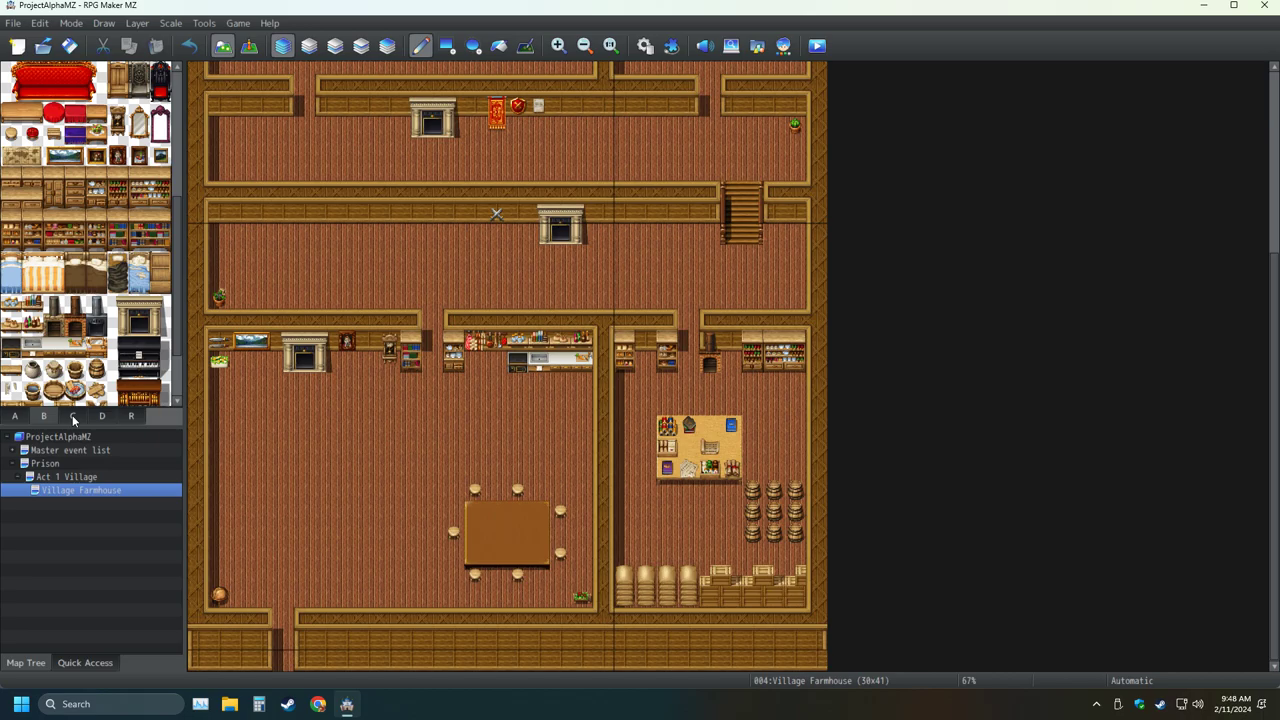
{"action": "left_click", "coordinate": [72, 416]}
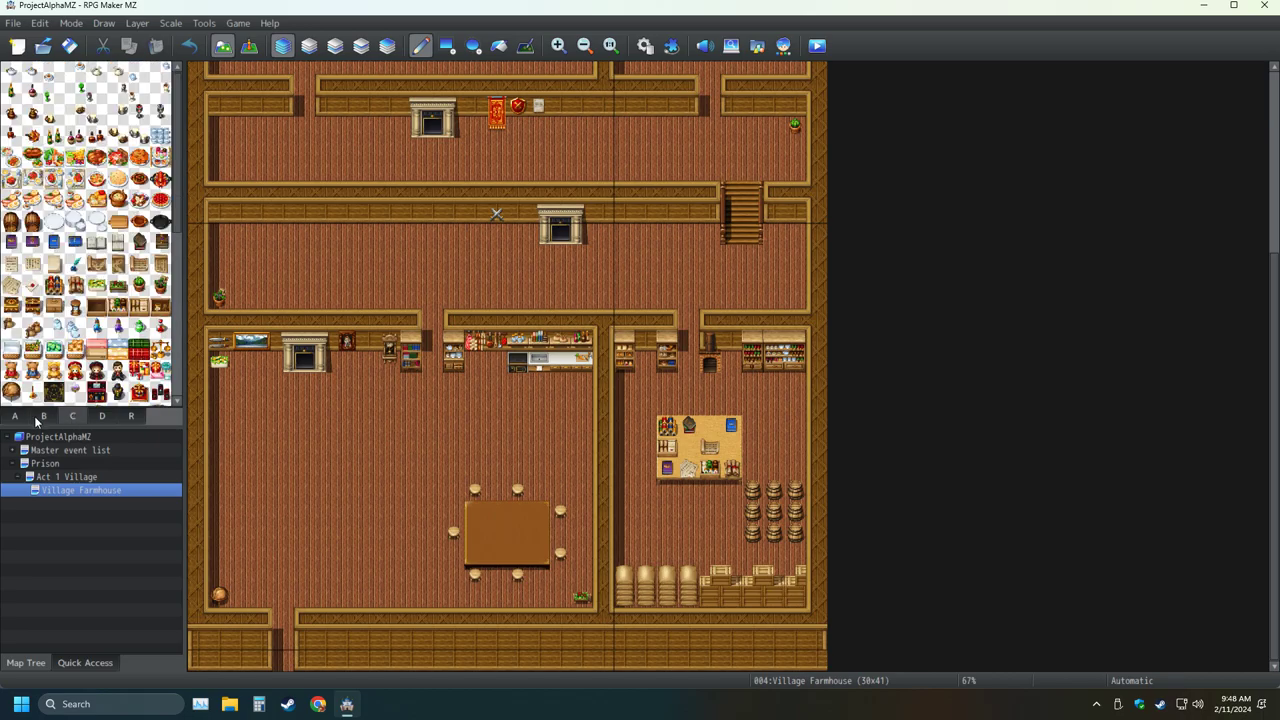
{"action": "left_click", "coordinate": [43, 416]}
{"action": "left_click", "coordinate": [102, 418]}
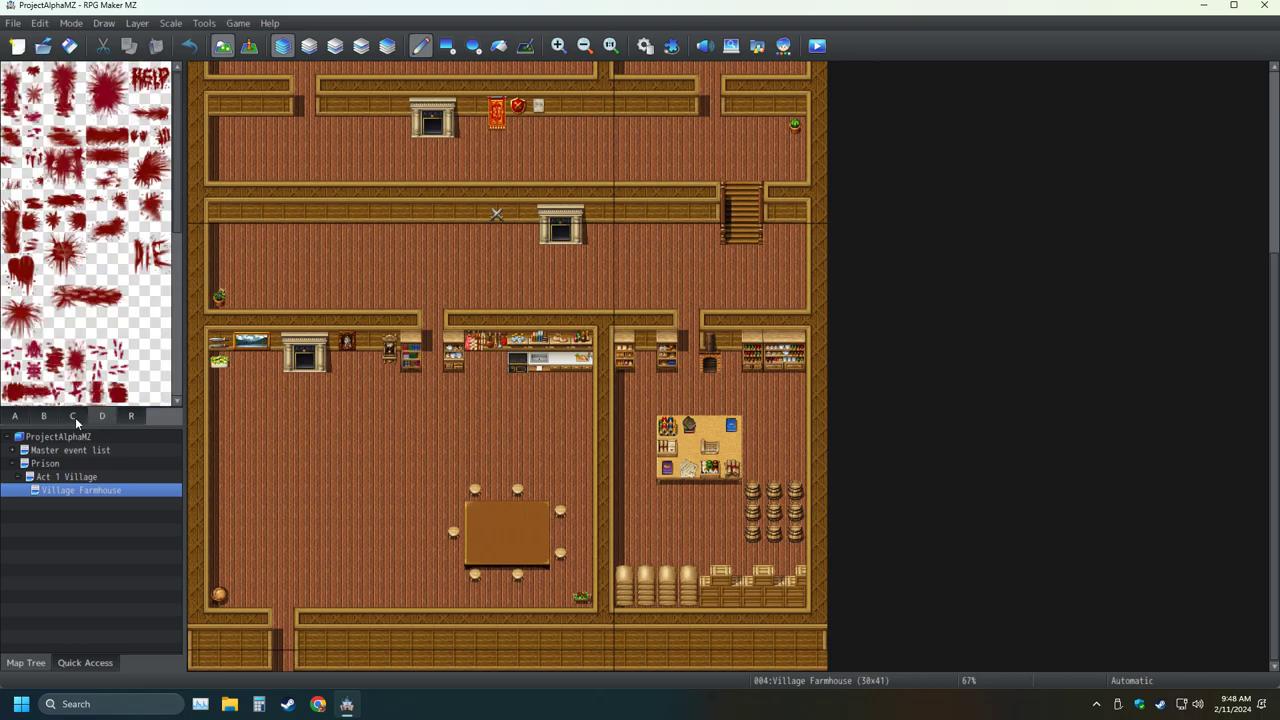
{"action": "left_click", "coordinate": [42, 417]}
In the database, assign the SF_Inside_B image to slot E of the Inside tileset
{"action": "left_click", "coordinate": [645, 46]}
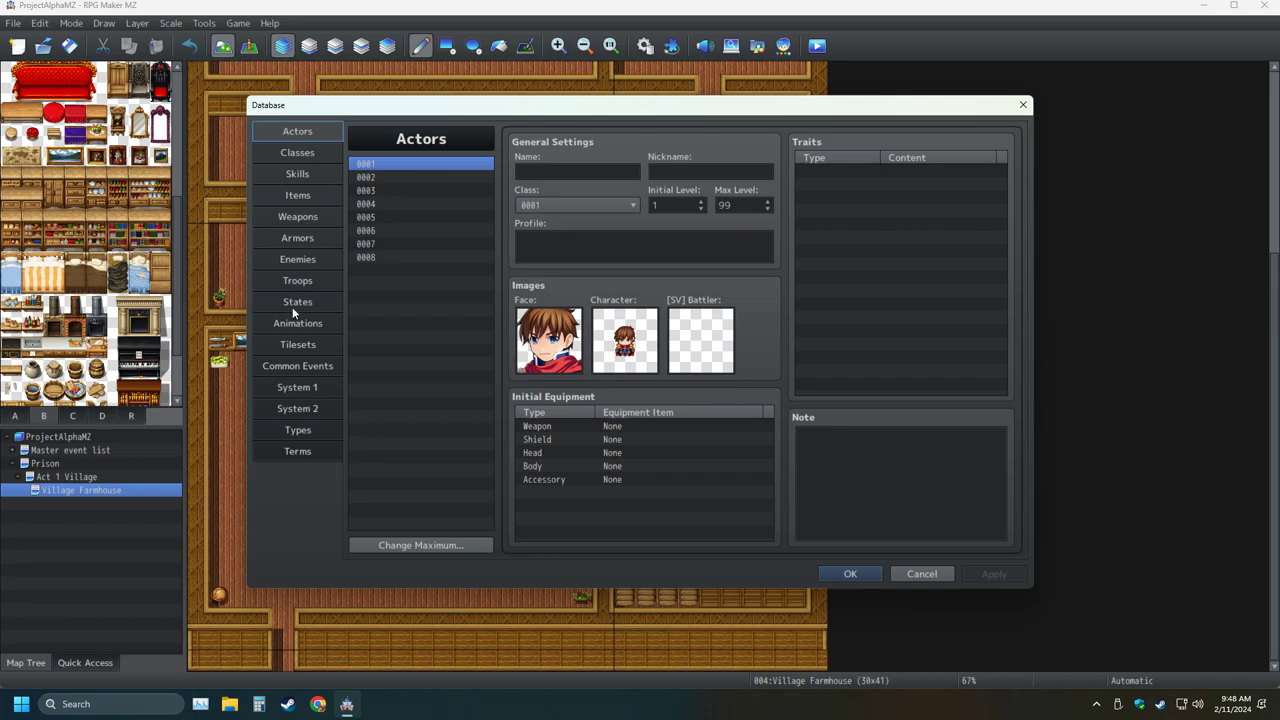
{"action": "left_click", "coordinate": [304, 344]}
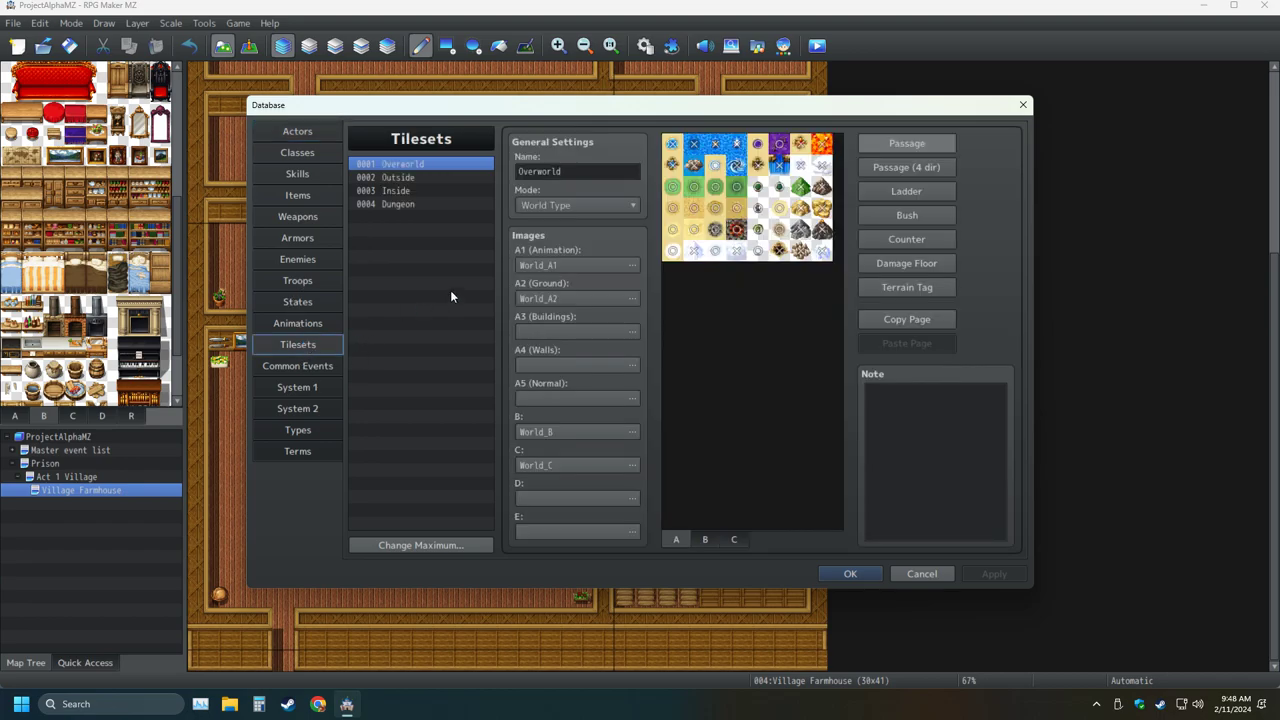
{"action": "left_click", "coordinate": [416, 190]}
{"action": "left_click", "coordinate": [601, 533]}
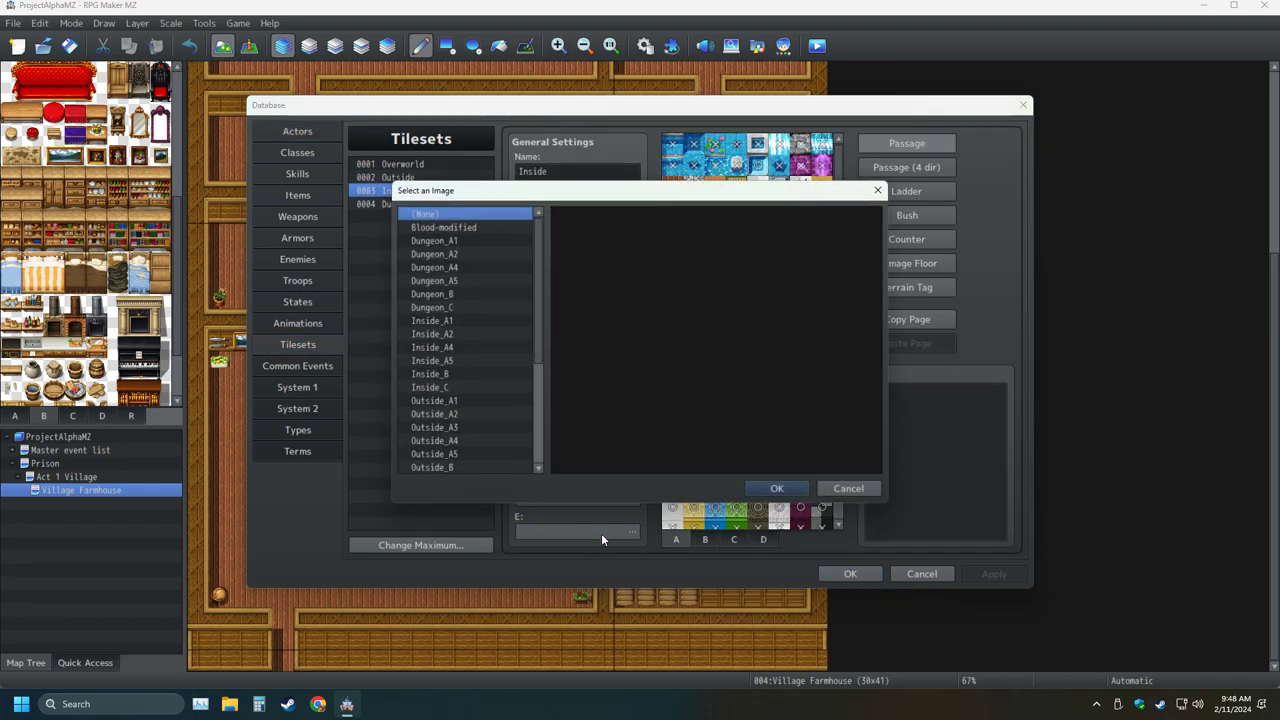
{"action": "scroll", "coordinate": [480, 410], "scroll_direction": "down", "scroll_amount": 2}
{"action": "scroll", "coordinate": [480, 410], "scroll_direction": "down", "scroll_amount": 3}
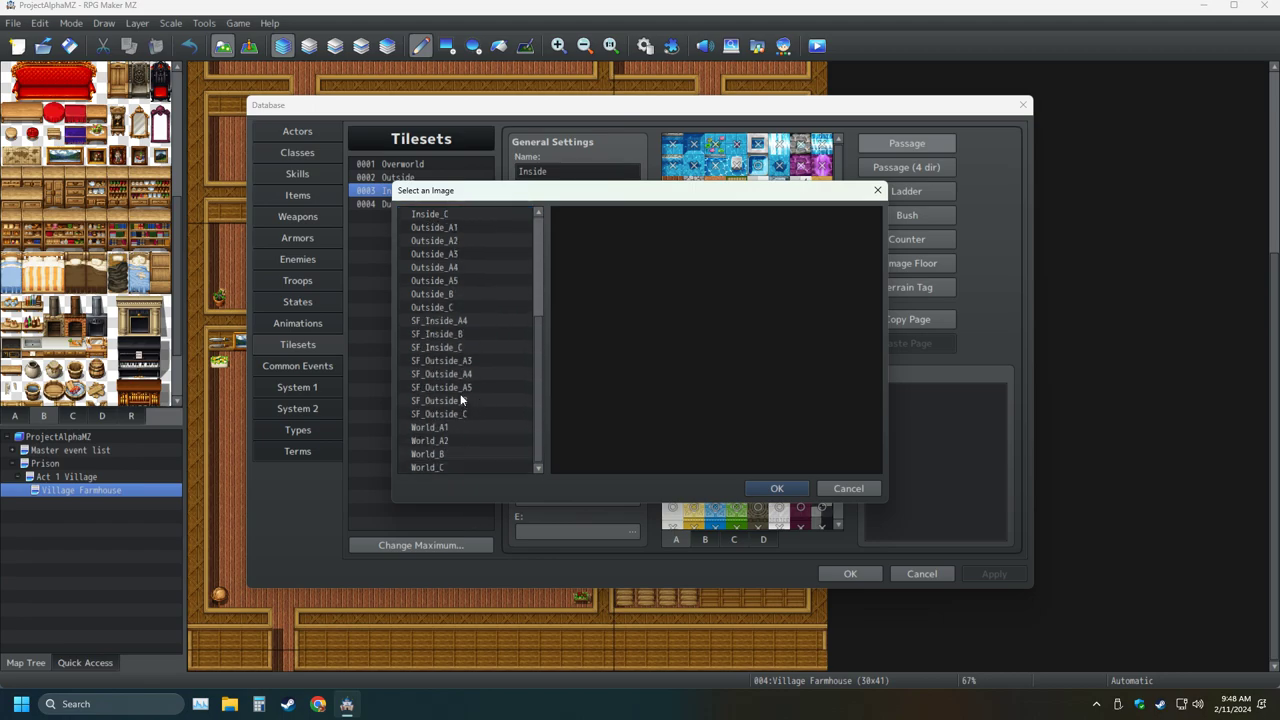
{"action": "left_click", "coordinate": [440, 321]}
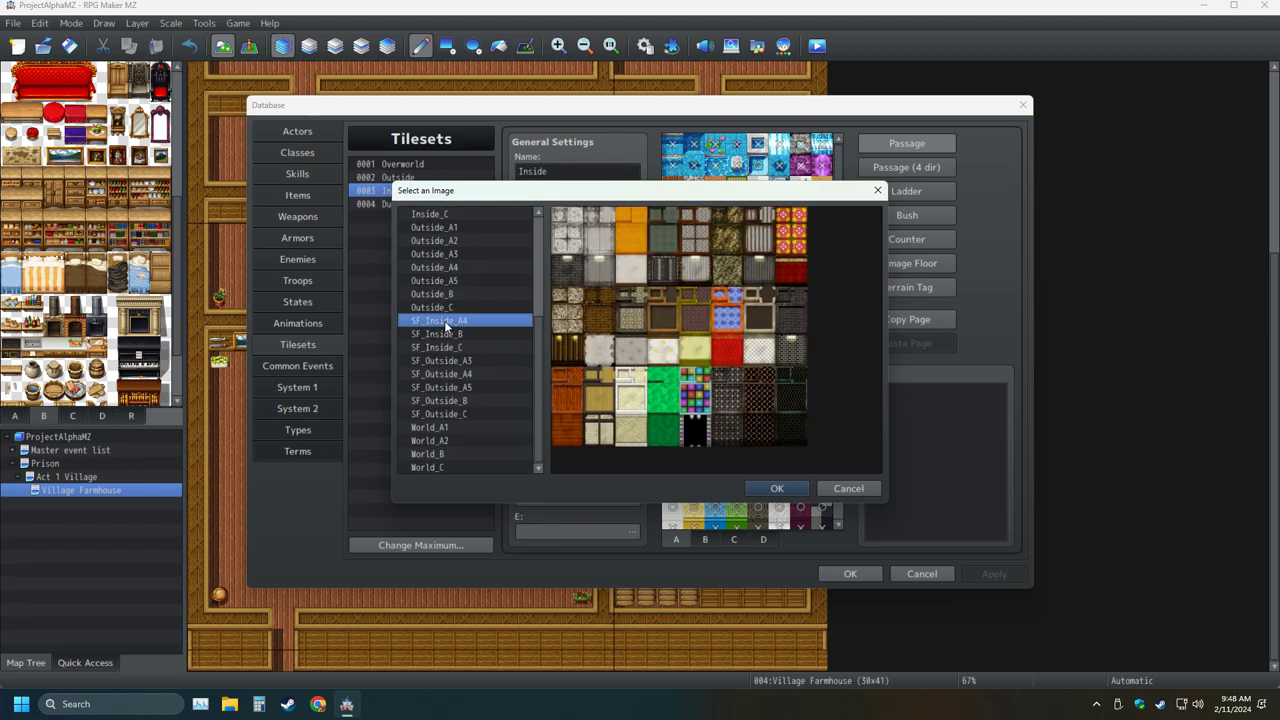
{"action": "left_click", "coordinate": [440, 334]}
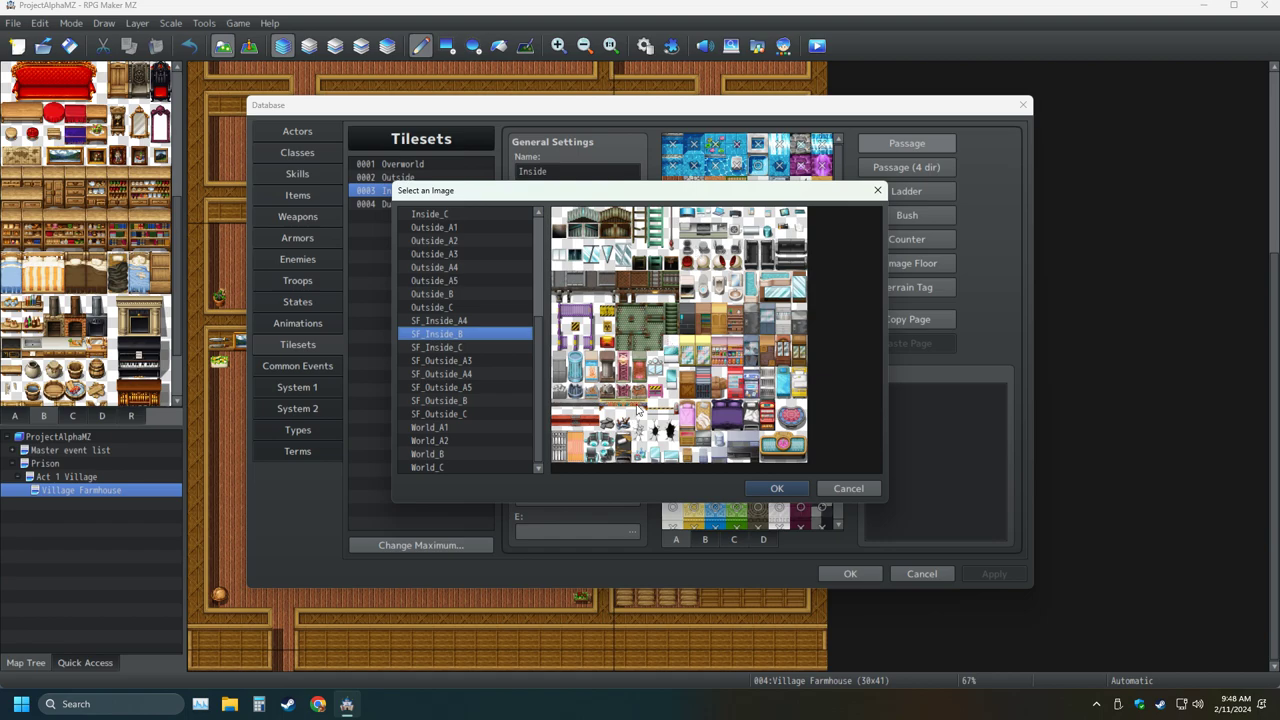
{"action": "left_click", "coordinate": [421, 348]}
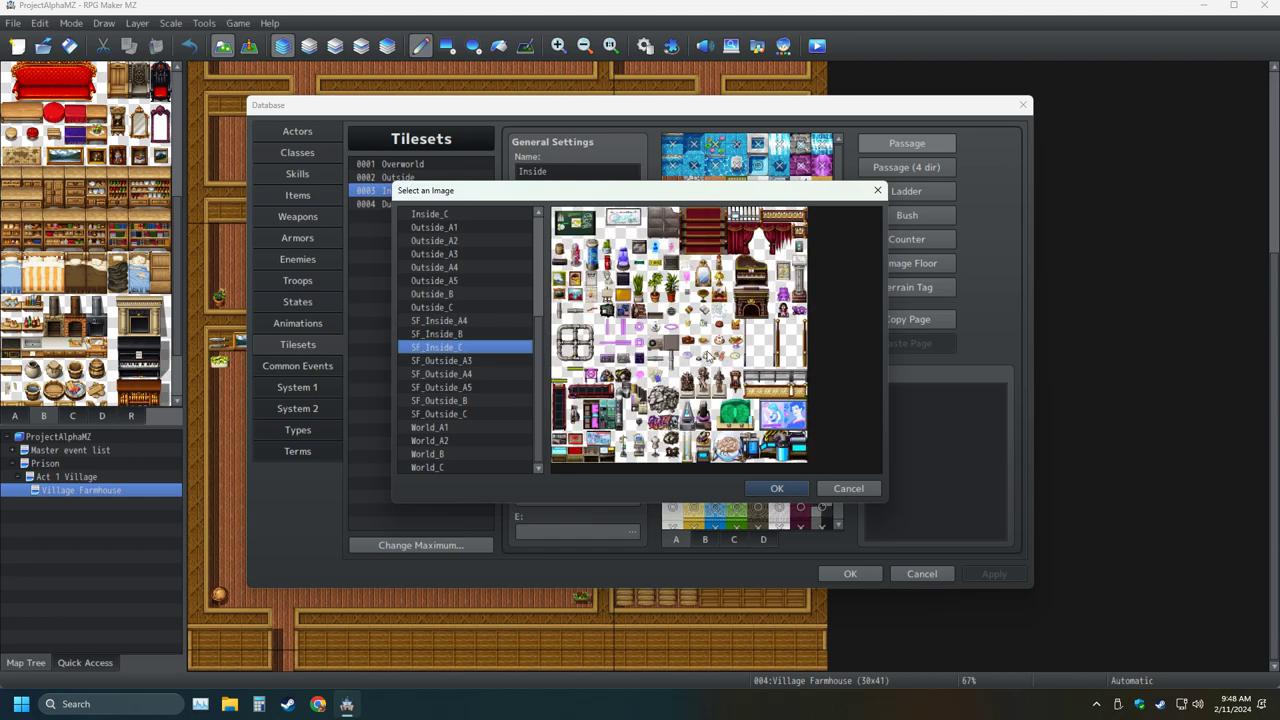
{"action": "left_click", "coordinate": [462, 334]}
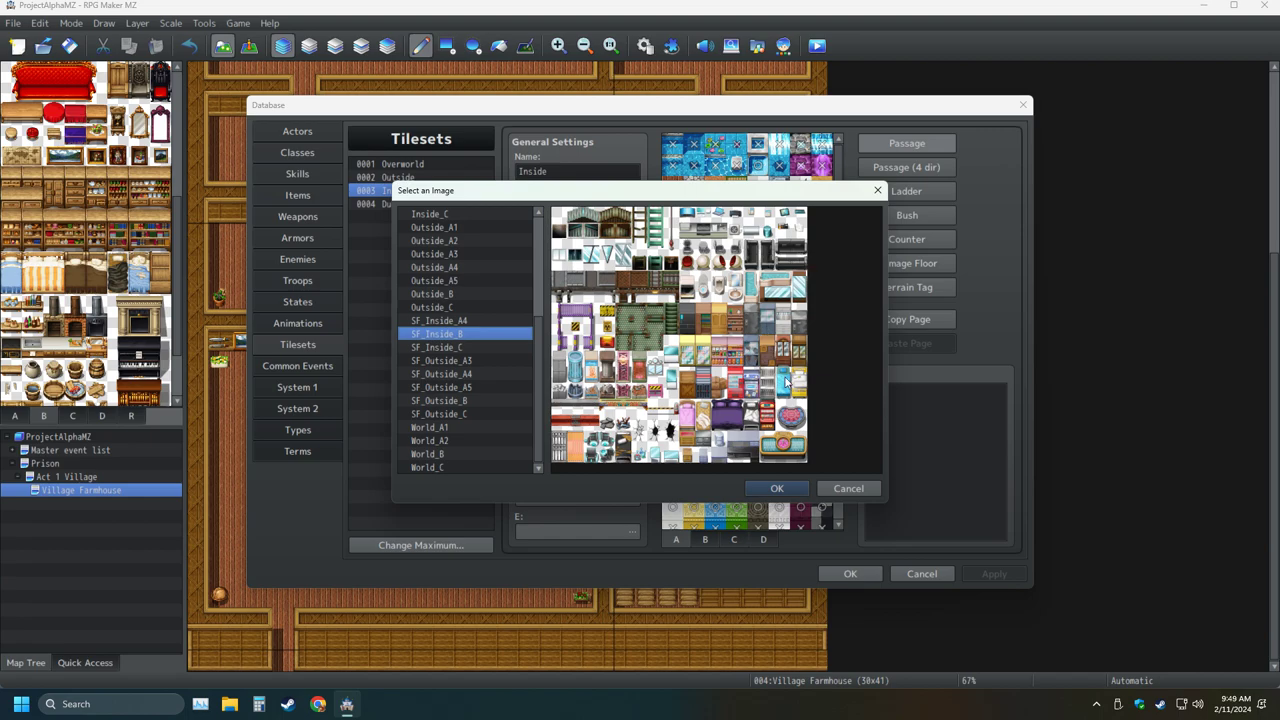
{"action": "left_click", "coordinate": [775, 489]}
Check the Passage and Passage (4 dir) settings of the Inside tileset's E tiles, and apply the database changes
{"action": "left_click", "coordinate": [792, 539]}
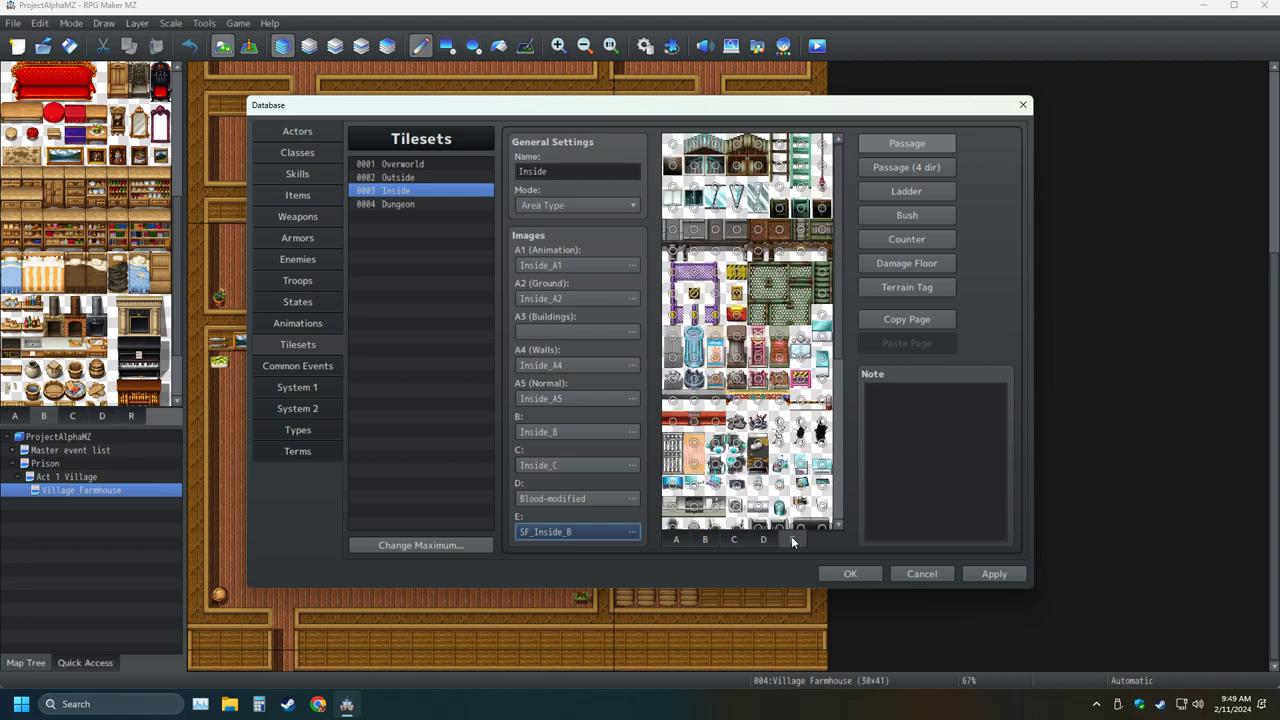
{"action": "scroll", "coordinate": [782, 424], "scroll_direction": "down", "scroll_amount": 5}
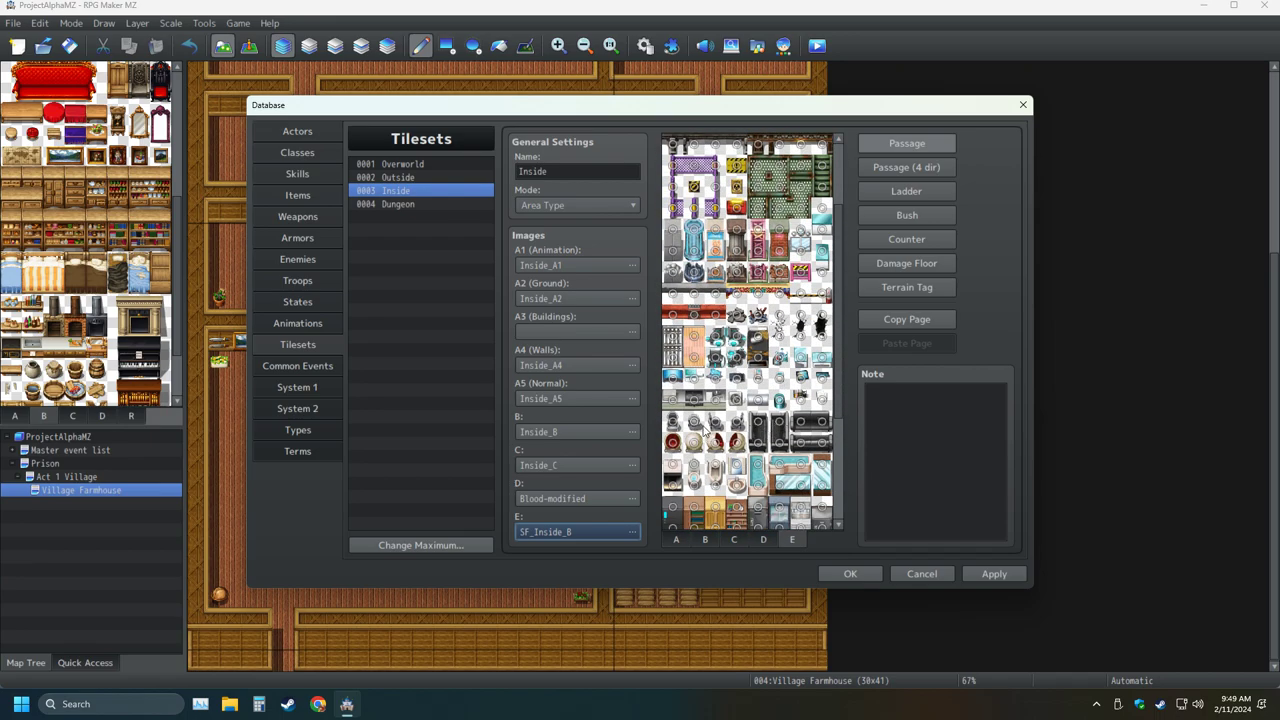
{"action": "left_click", "coordinate": [900, 169]}
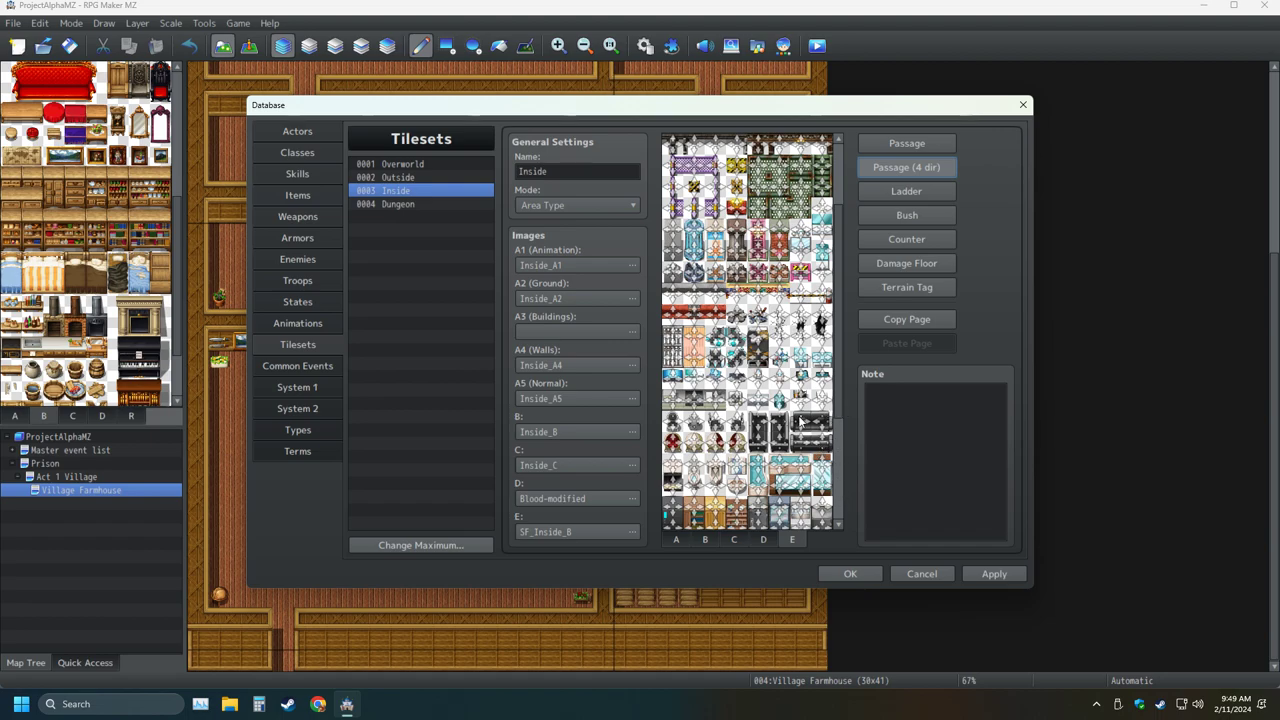
{"action": "left_click", "coordinate": [908, 147]}
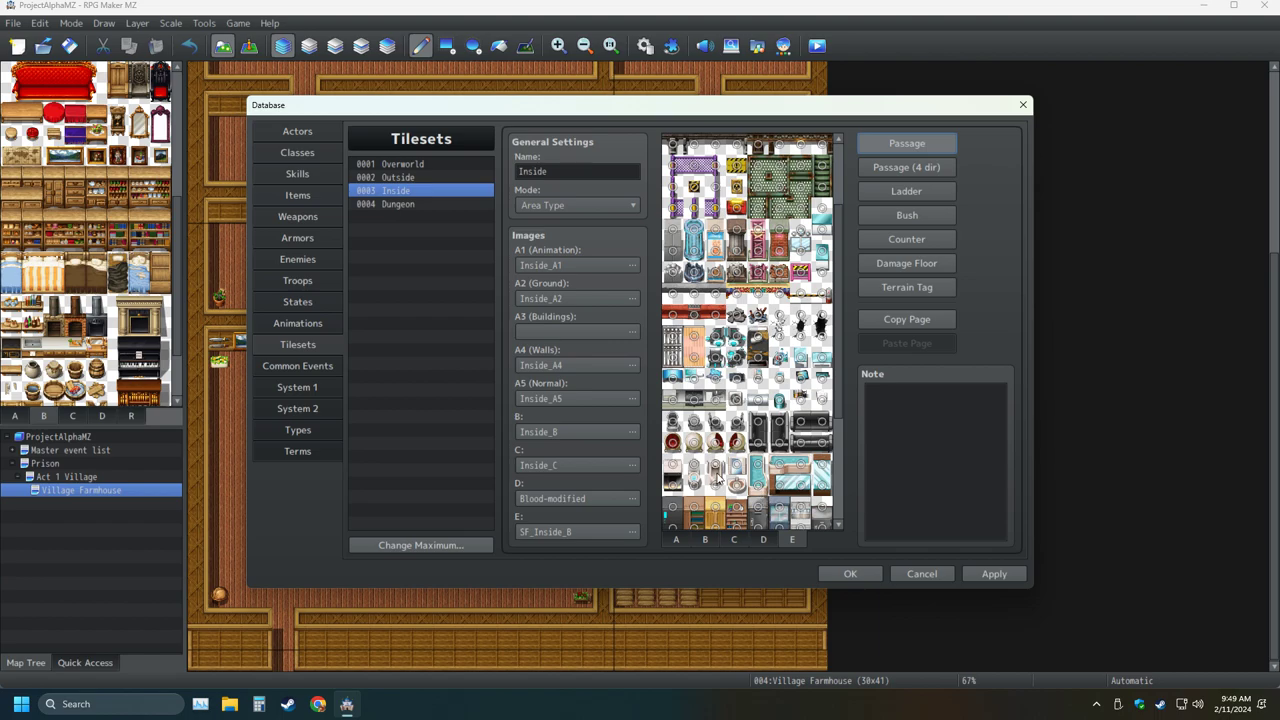
{"action": "left_click", "coordinate": [996, 578]}
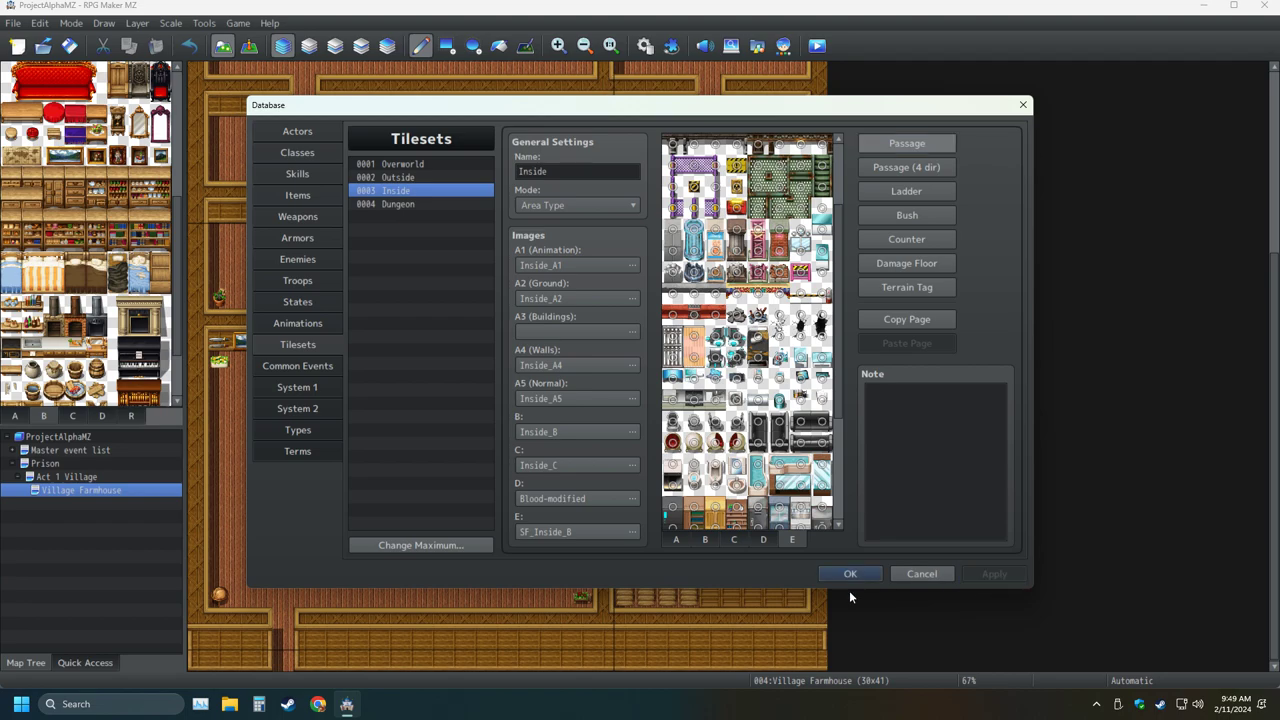
{"action": "left_click", "coordinate": [850, 578]}
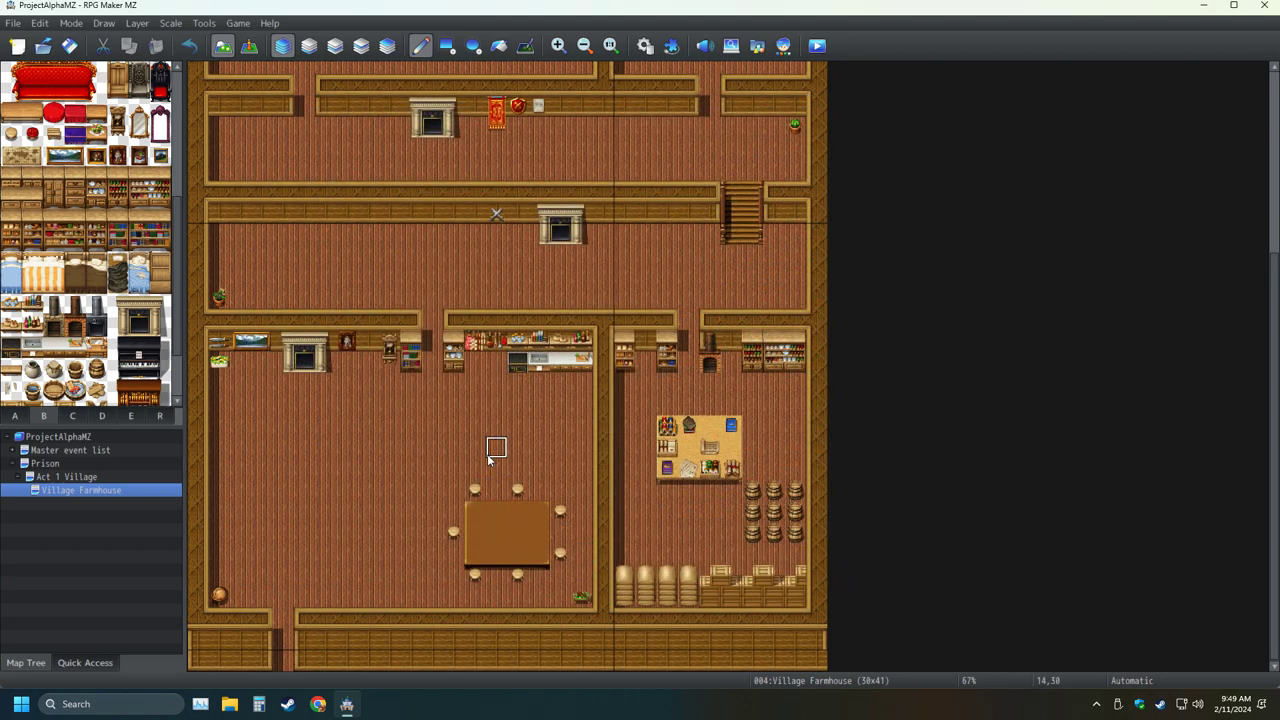
Bring up the E tiles with the bathroom fixtures while working on the farmhouse's upper floor
{"action": "scroll", "coordinate": [488, 459], "scroll_direction": "up", "scroll_amount": 5}
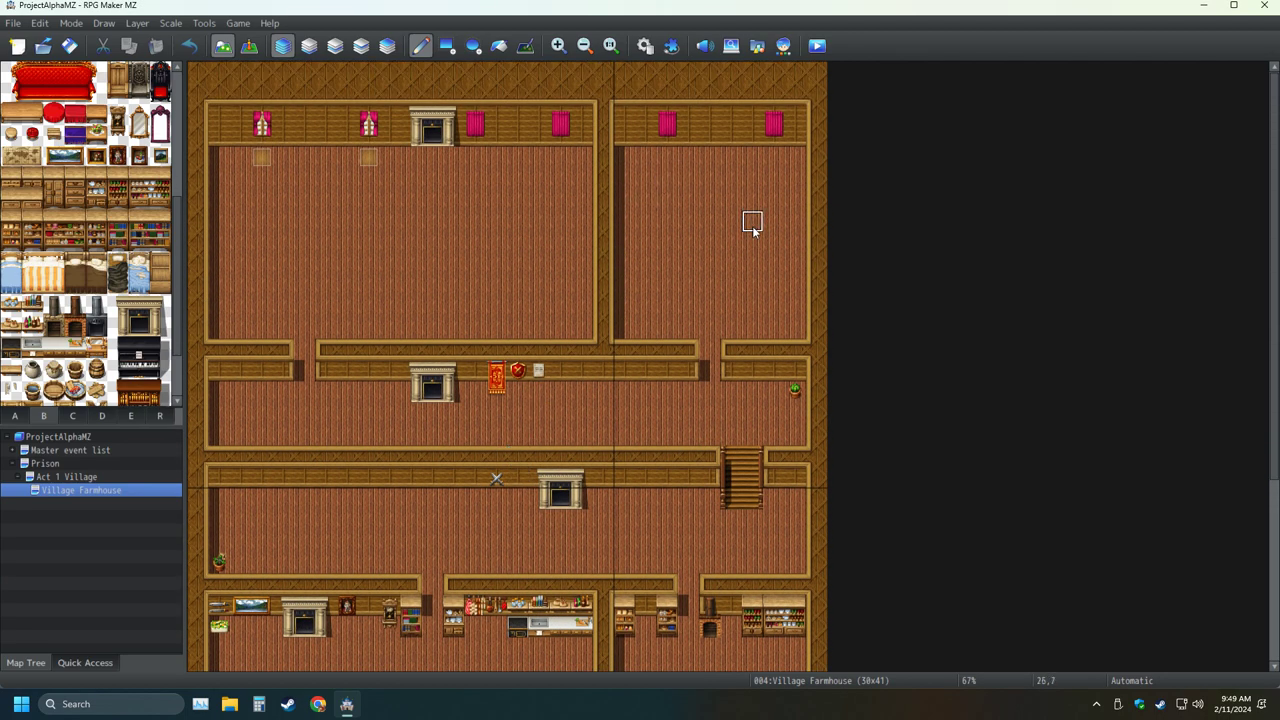
{"action": "left_click", "coordinate": [133, 417]}
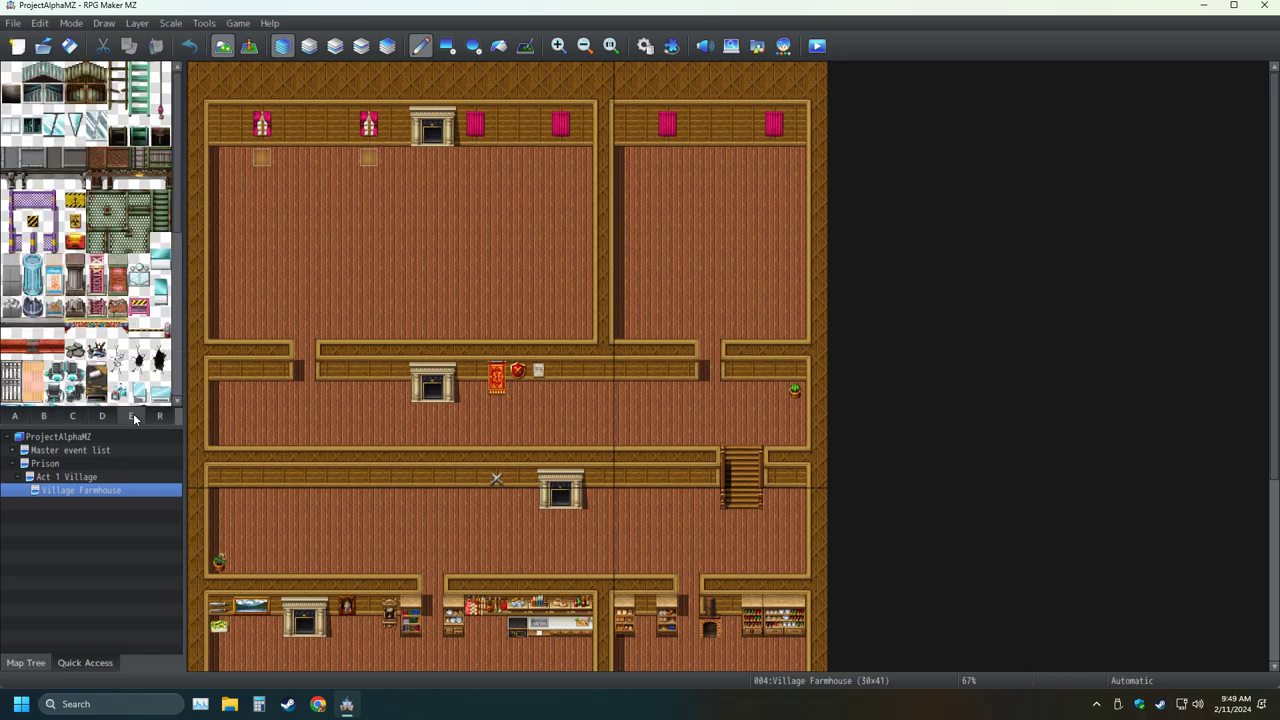
{"action": "scroll", "coordinate": [113, 345], "scroll_direction": "down", "scroll_amount": 5}
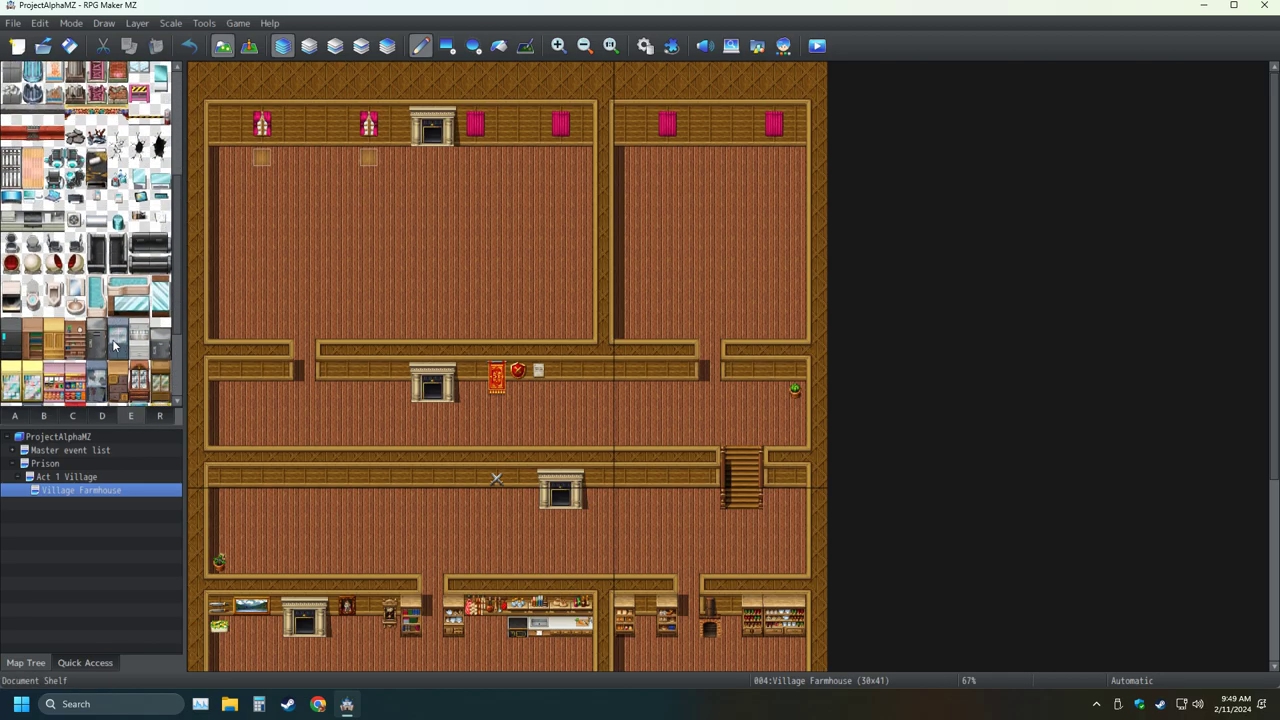
Try placing the two-tile urinal against the back wall of the smaller upstairs room, and undo the placement
{"action": "left_click_drag", "start_coordinate": [55, 299], "coordinate": [55, 285]}
{"action": "left_click", "coordinate": [642, 145]}
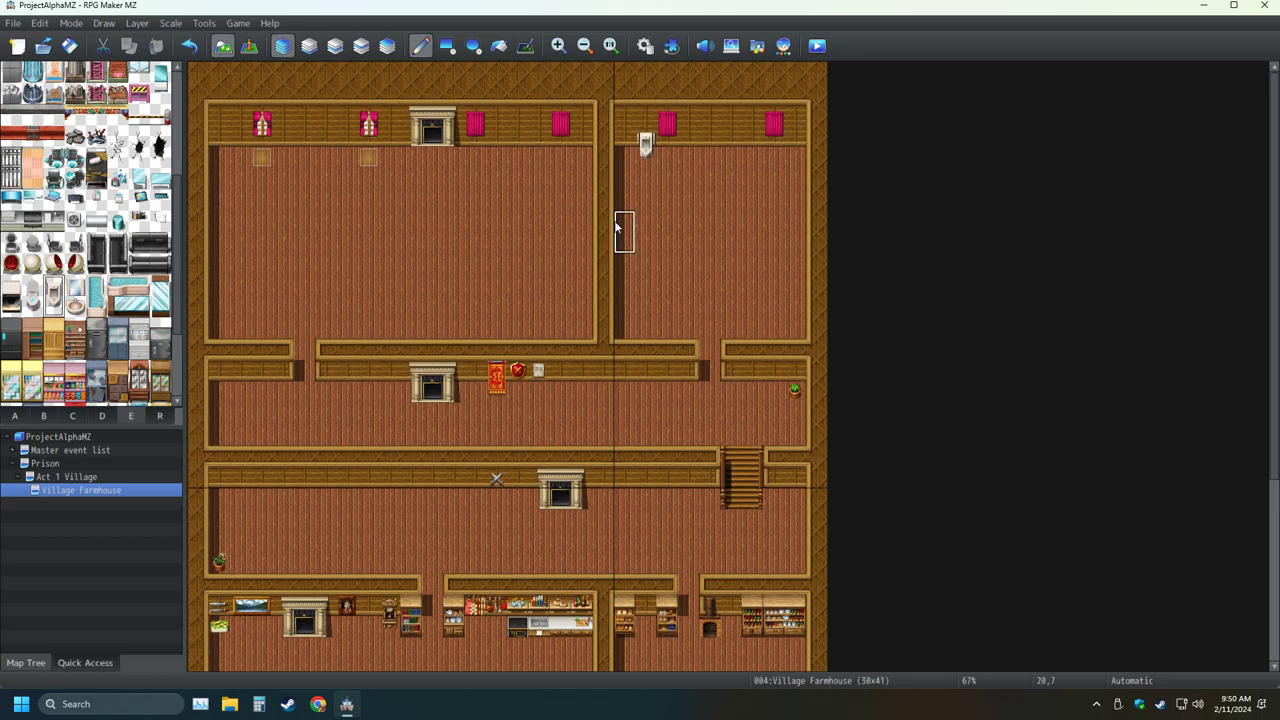
{"action": "left_click", "coordinate": [188, 46]}
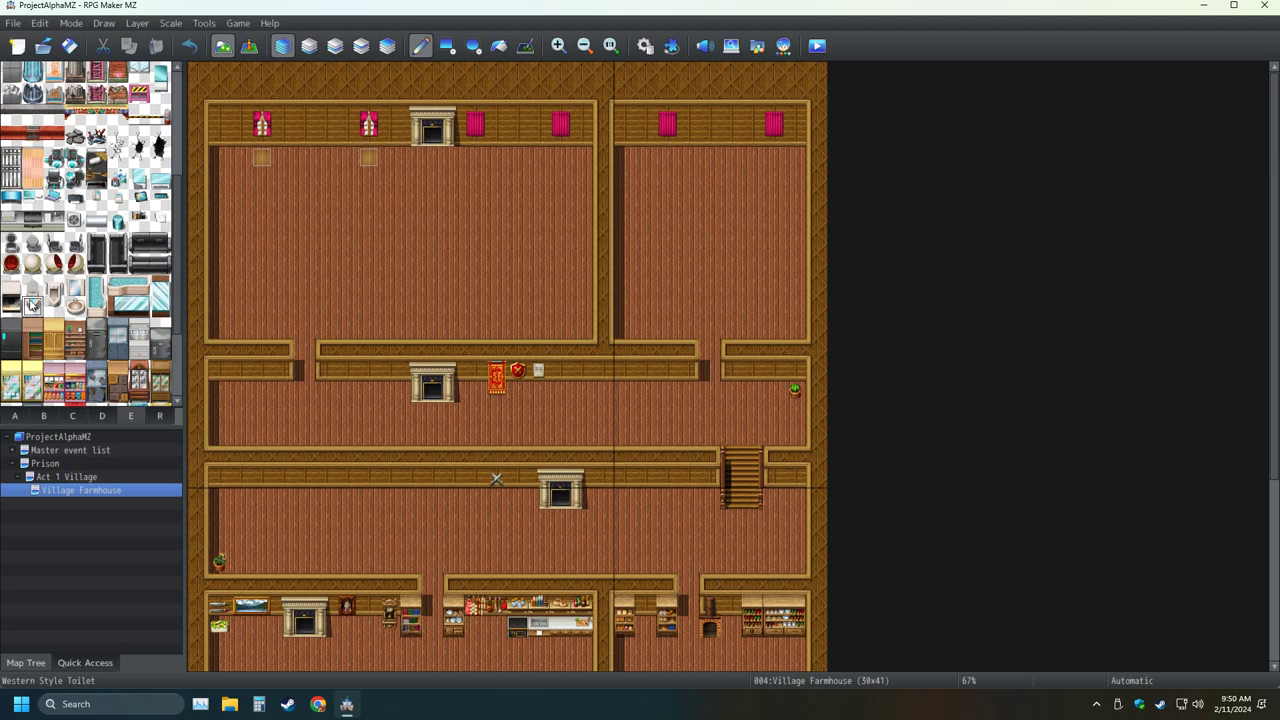
Place the two-tile Western Style Toilet against the back wall of the smaller upstairs room, near its dividing wall
{"action": "left_click", "coordinate": [657, 131]}
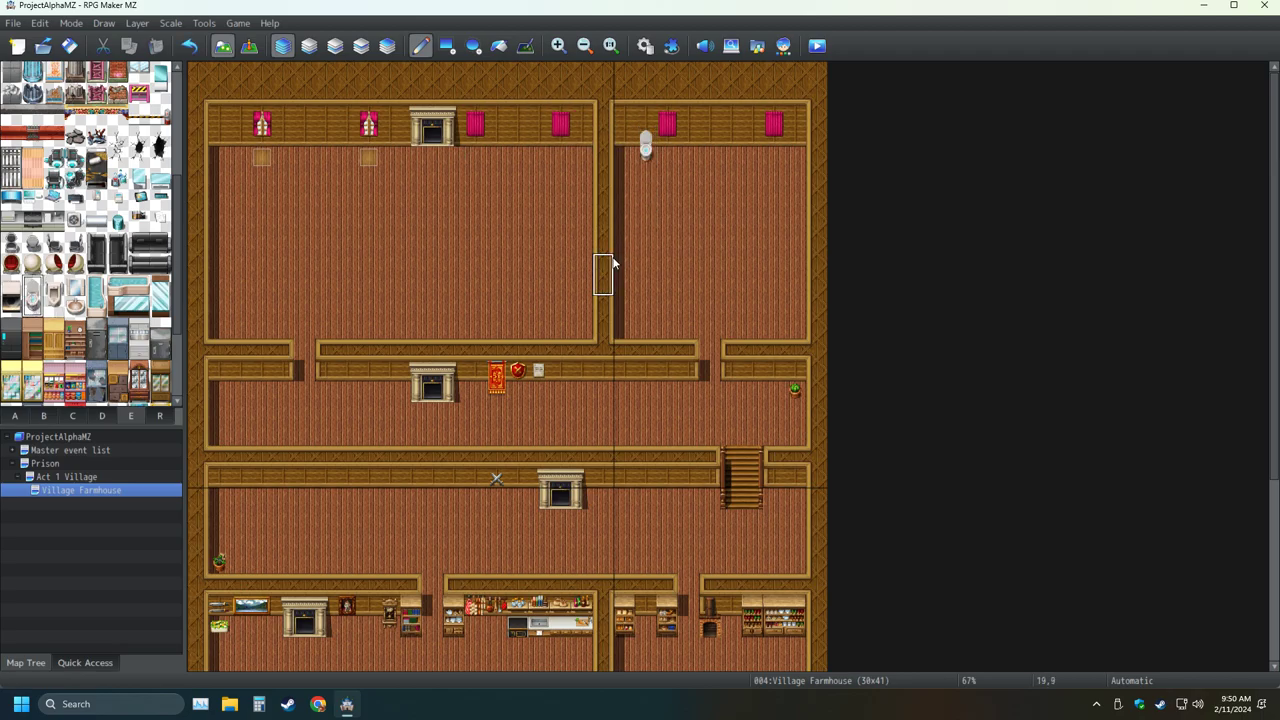
{"action": "scroll", "coordinate": [478, 292], "scroll_direction": "down", "scroll_amount": 1}
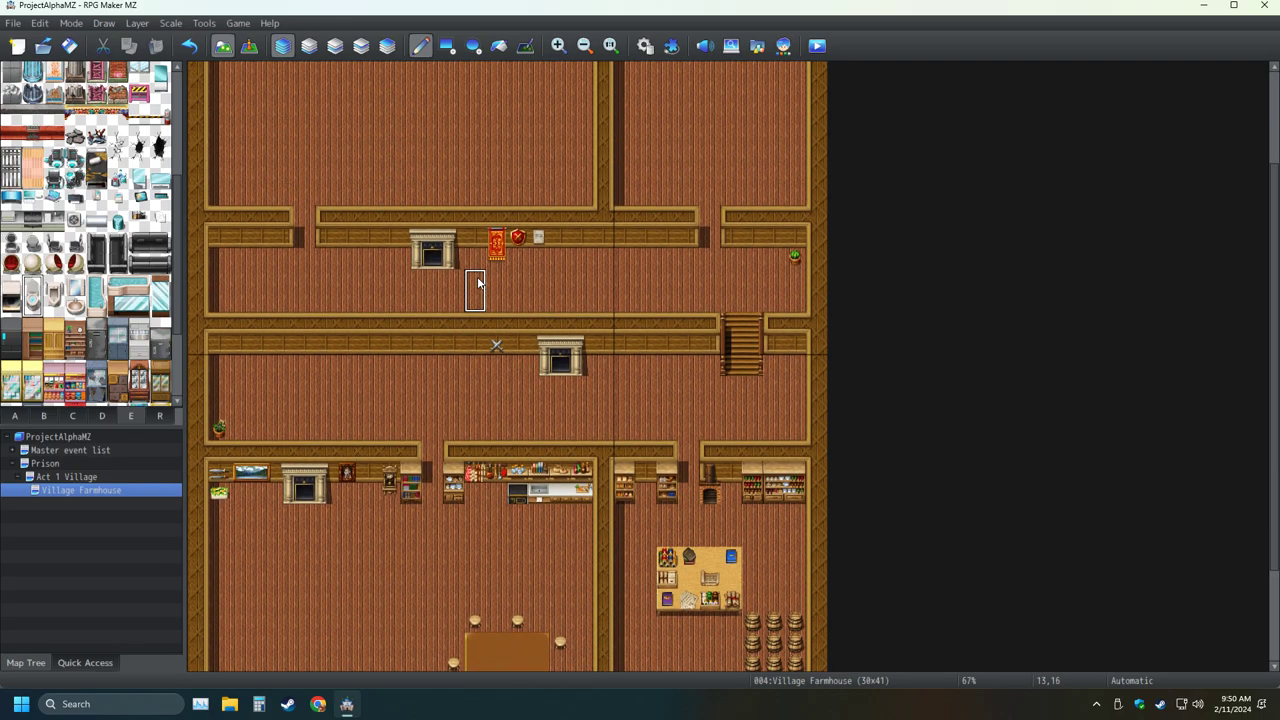
{"action": "scroll", "coordinate": [478, 288], "scroll_direction": "up", "scroll_amount": 2}
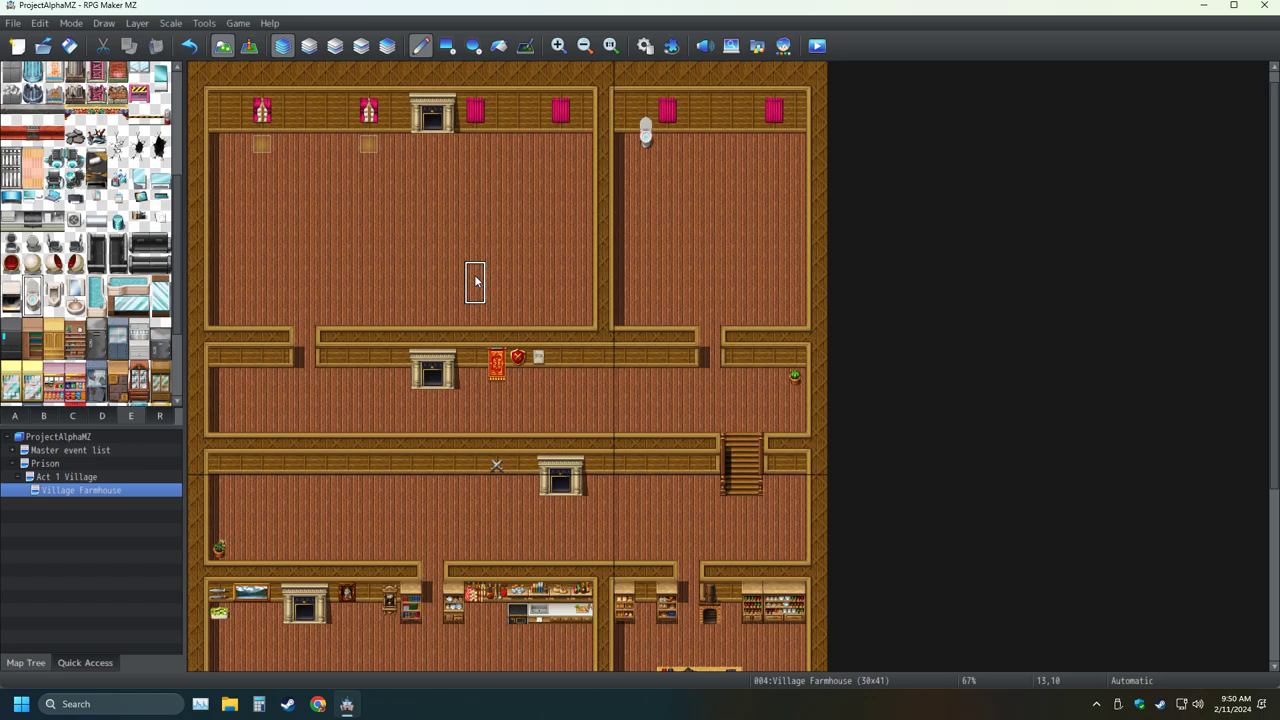
Try placing the two-tile vertical bathtub against the back wall of the smaller upstairs room, and undo the placement
{"action": "scroll", "coordinate": [82, 327], "scroll_direction": "up", "scroll_amount": 3}
{"action": "scroll", "coordinate": [82, 327], "scroll_direction": "down", "scroll_amount": 2}
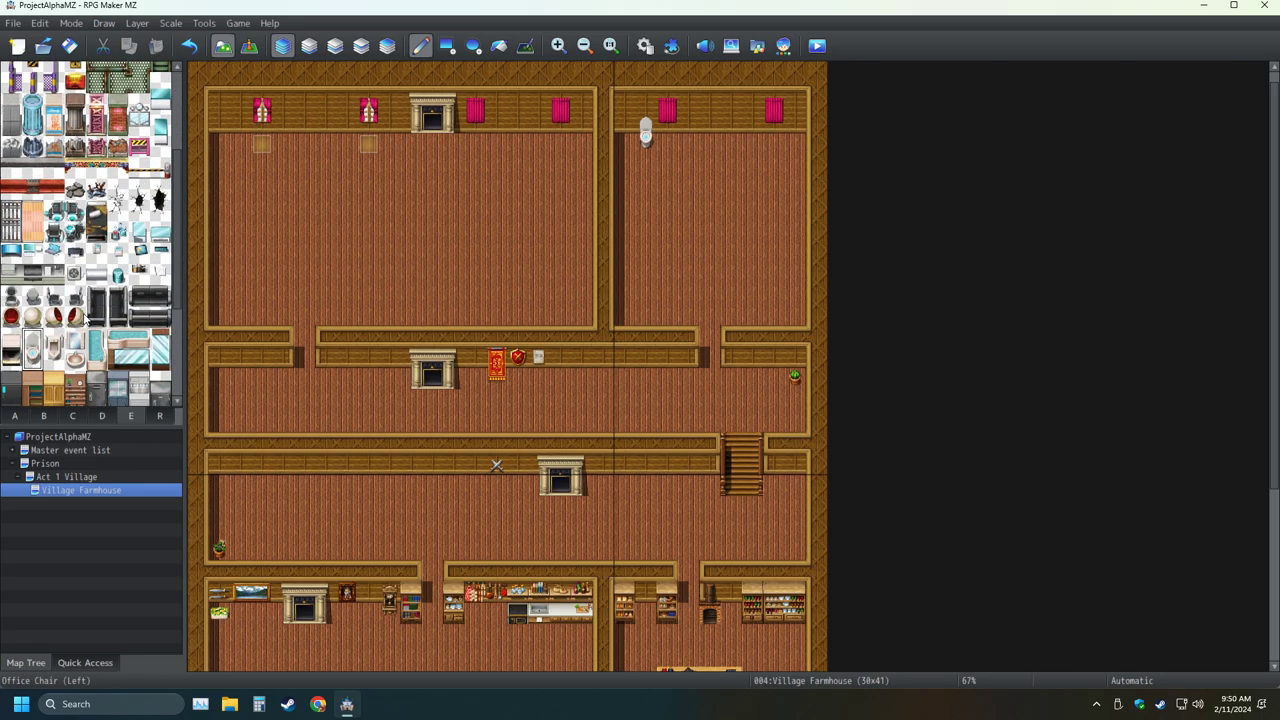
{"action": "scroll", "coordinate": [85, 318], "scroll_direction": "down", "scroll_amount": 2}
{"action": "scroll", "coordinate": [85, 318], "scroll_direction": "down", "scroll_amount": 3}
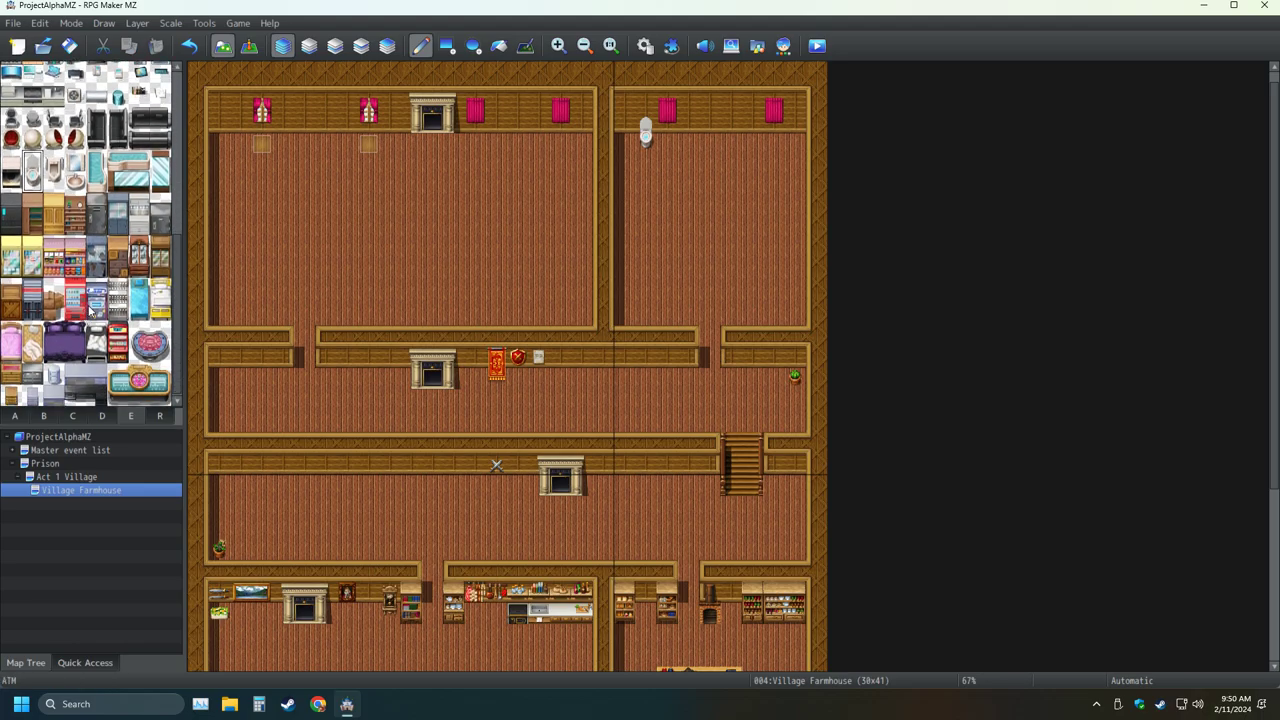
{"action": "scroll", "coordinate": [107, 325], "scroll_direction": "up", "scroll_amount": 5}
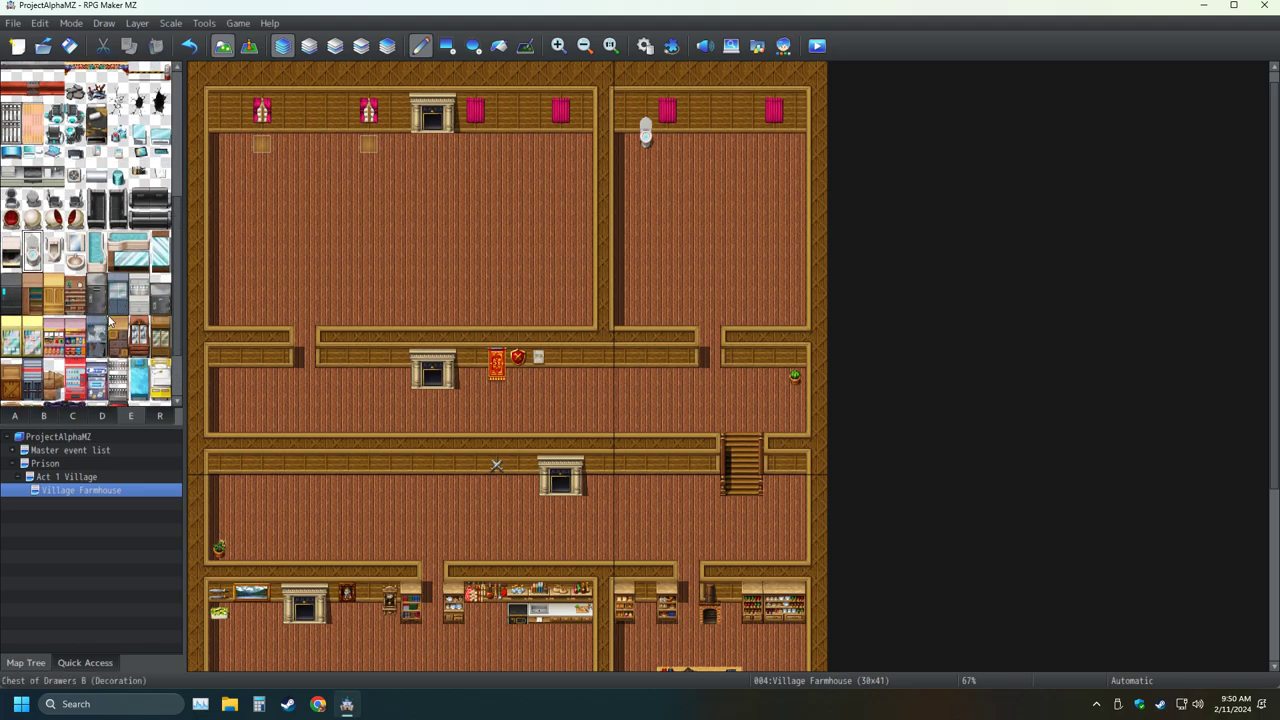
{"action": "left_click_drag", "start_coordinate": [96, 320], "coordinate": [96, 342]}
{"action": "left_click", "coordinate": [730, 130]}
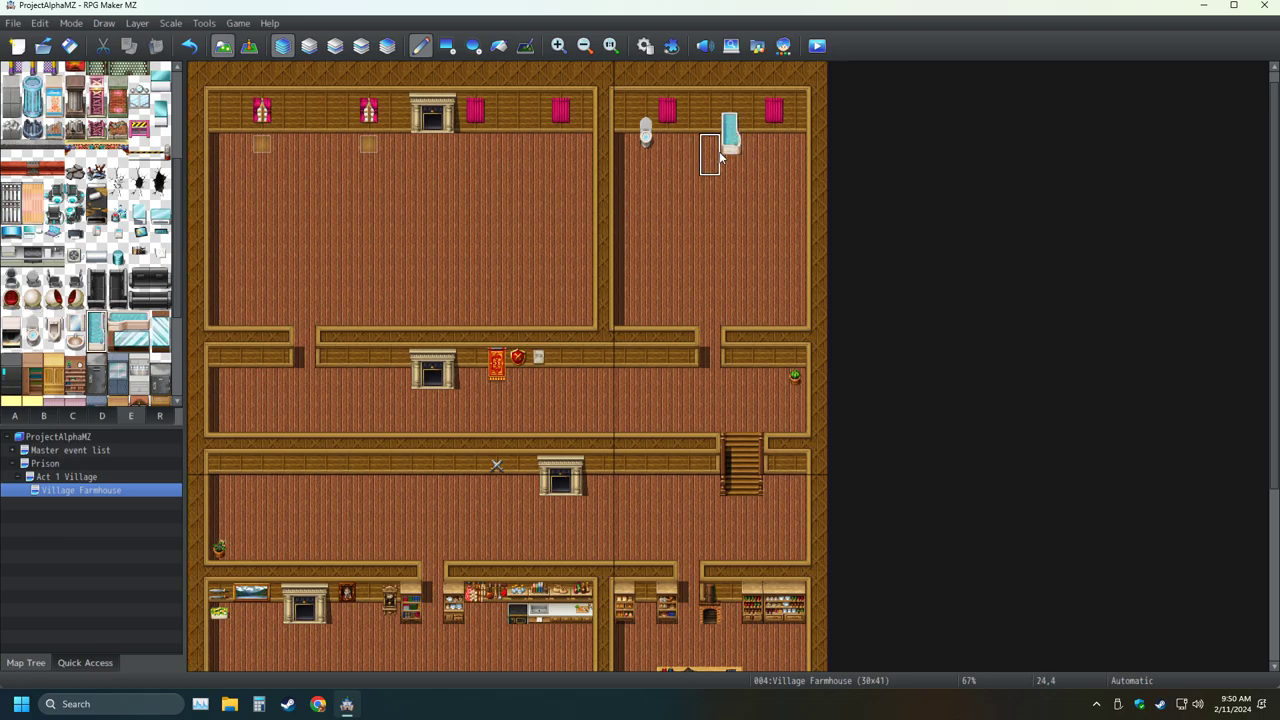
{"action": "left_click", "coordinate": [188, 48]}
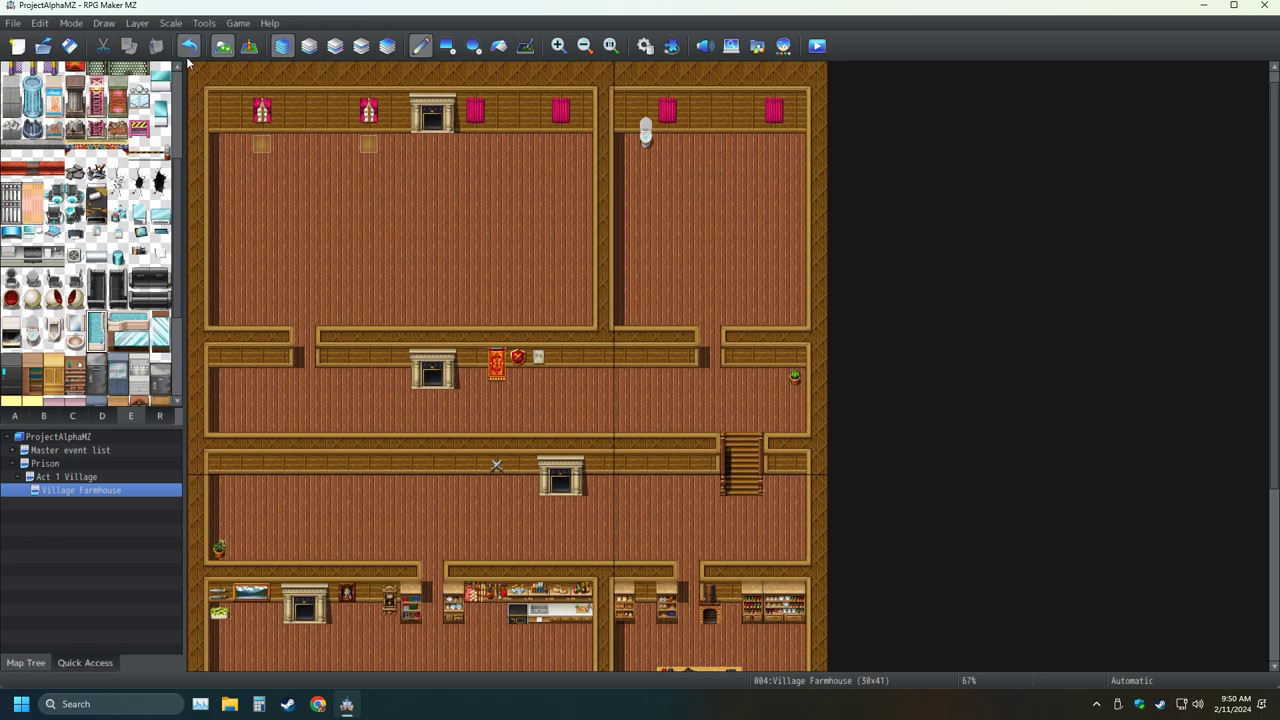
Place the mirror high on the smaller upstairs room's back wall between the two curtains, with the washbasin directly beneath it
{"action": "left_click", "coordinate": [76, 328]}
{"action": "left_click", "coordinate": [710, 124]}
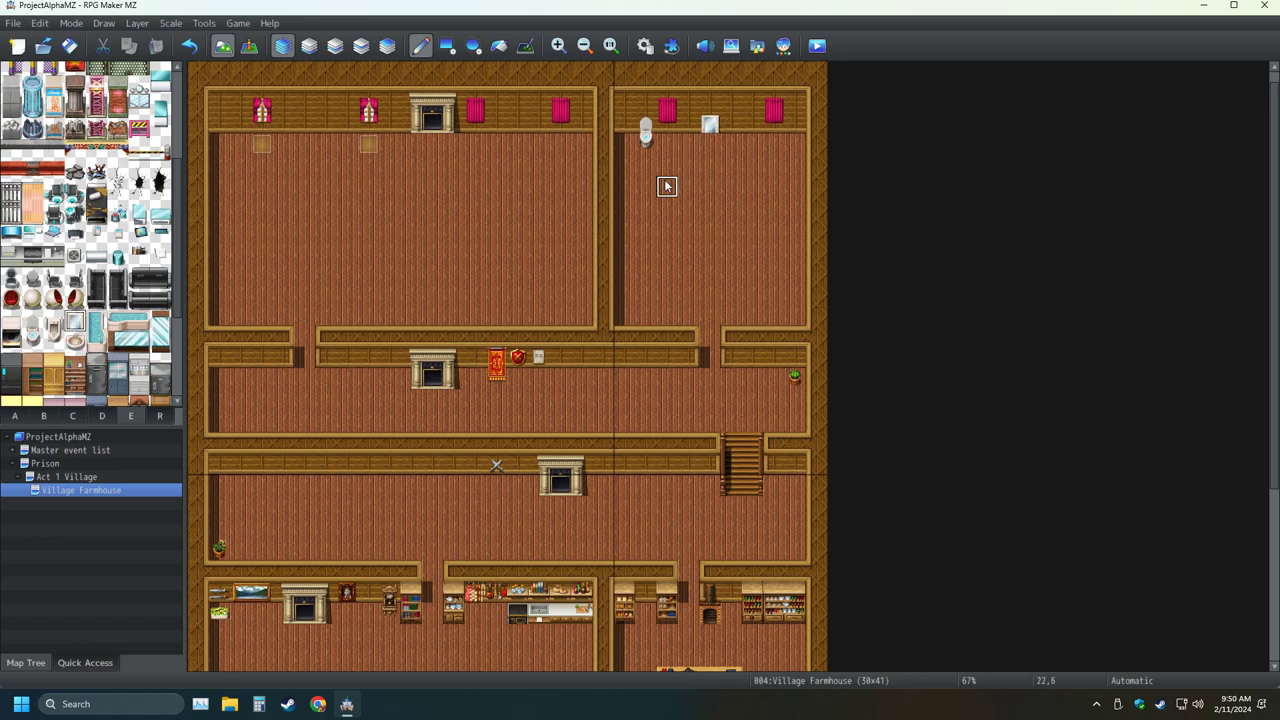
{"action": "left_click", "coordinate": [197, 53]}
{"action": "left_click", "coordinate": [710, 104]}
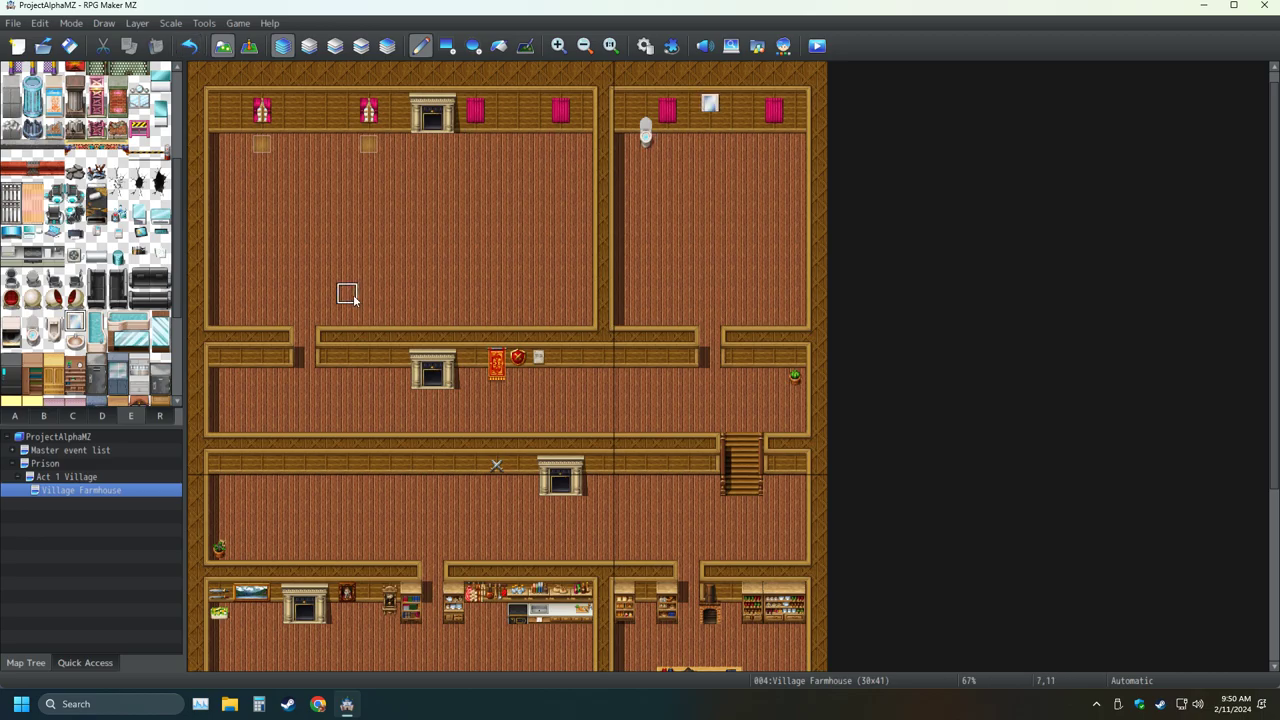
{"action": "left_click", "coordinate": [76, 341]}
{"action": "left_click", "coordinate": [710, 122]}
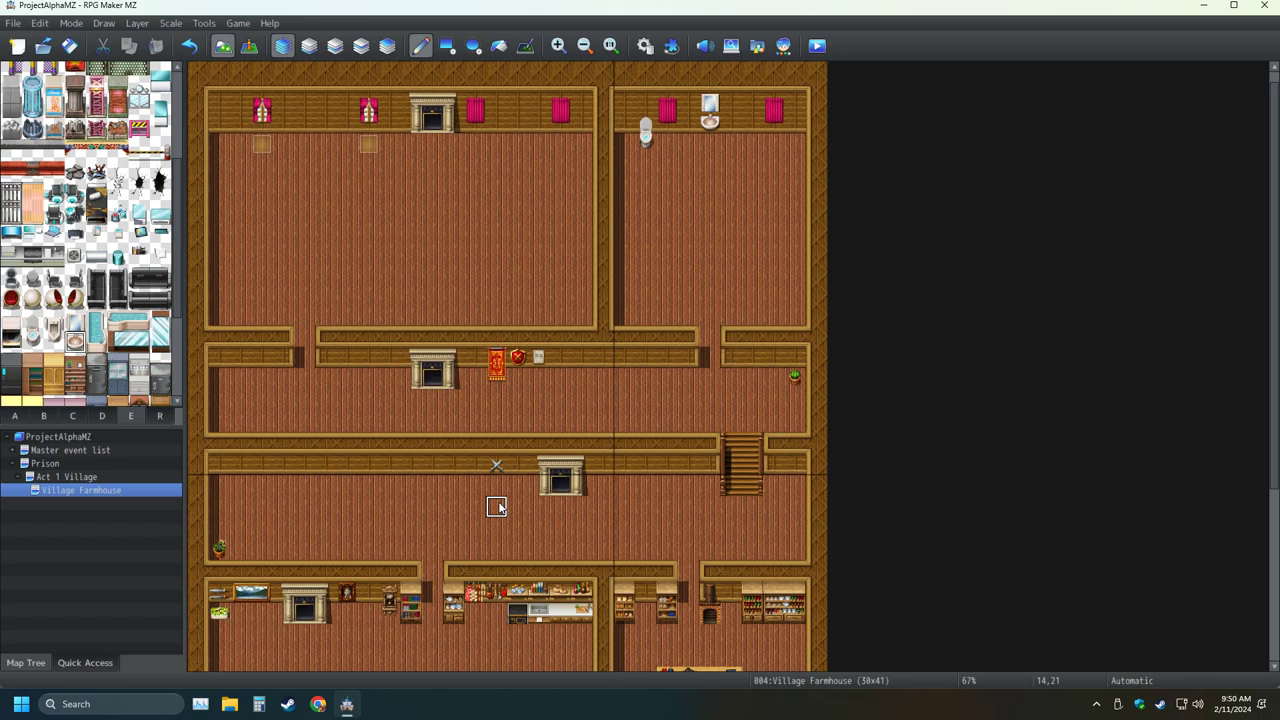
Try placing the Roulette Table in the larger upstairs room, and undo the placement
{"action": "scroll", "coordinate": [97, 395], "scroll_direction": "down", "scroll_amount": 4}
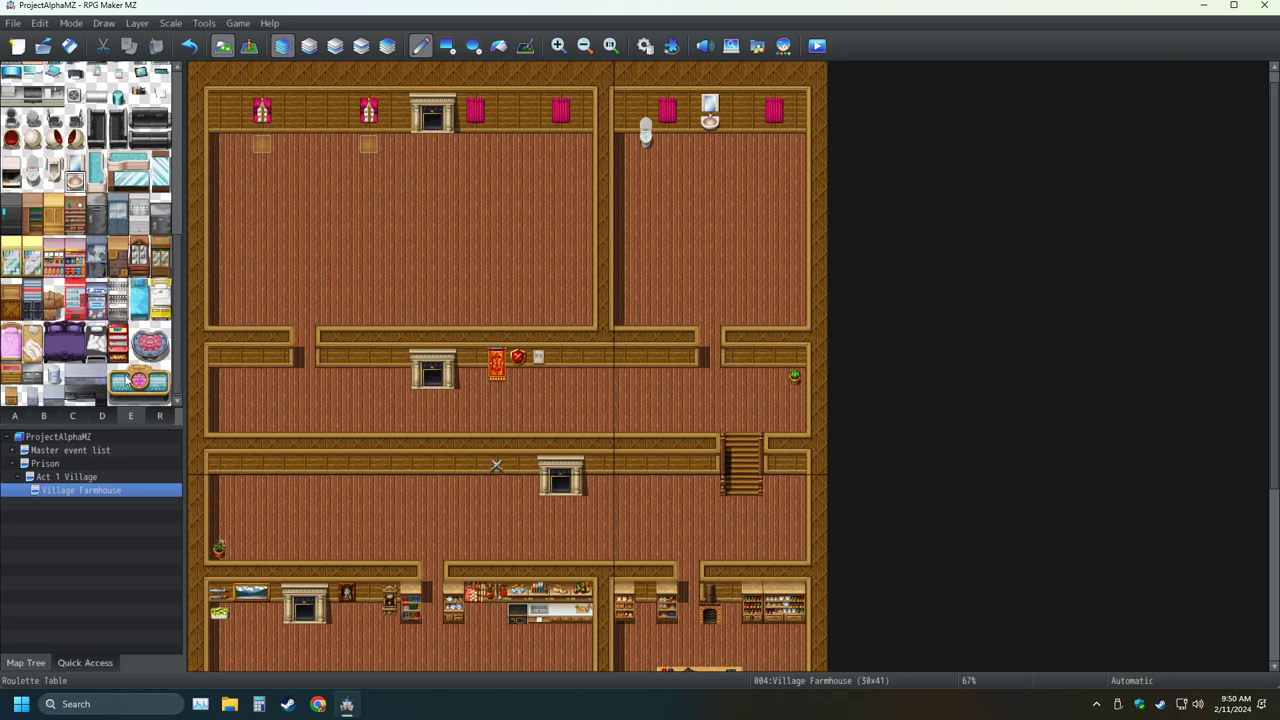
{"action": "left_click", "coordinate": [125, 388]}
{"action": "left_click", "coordinate": [410, 282]}
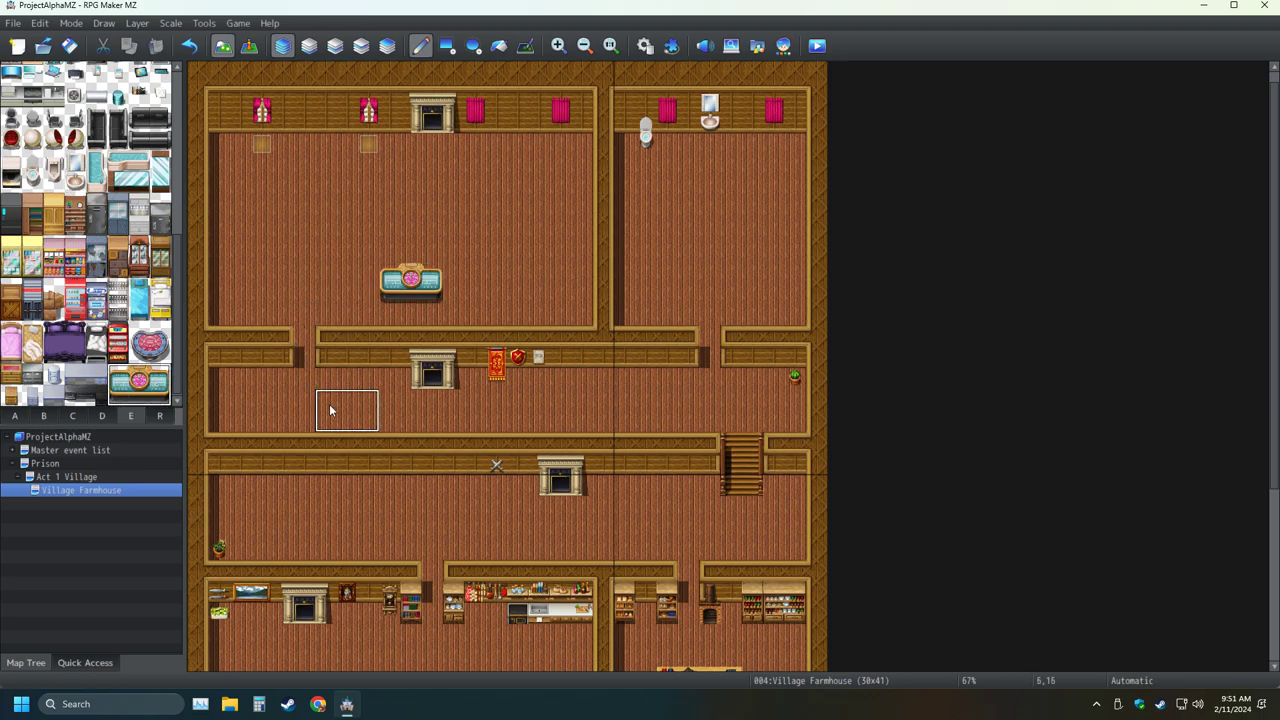
{"action": "left_click", "coordinate": [189, 46]}
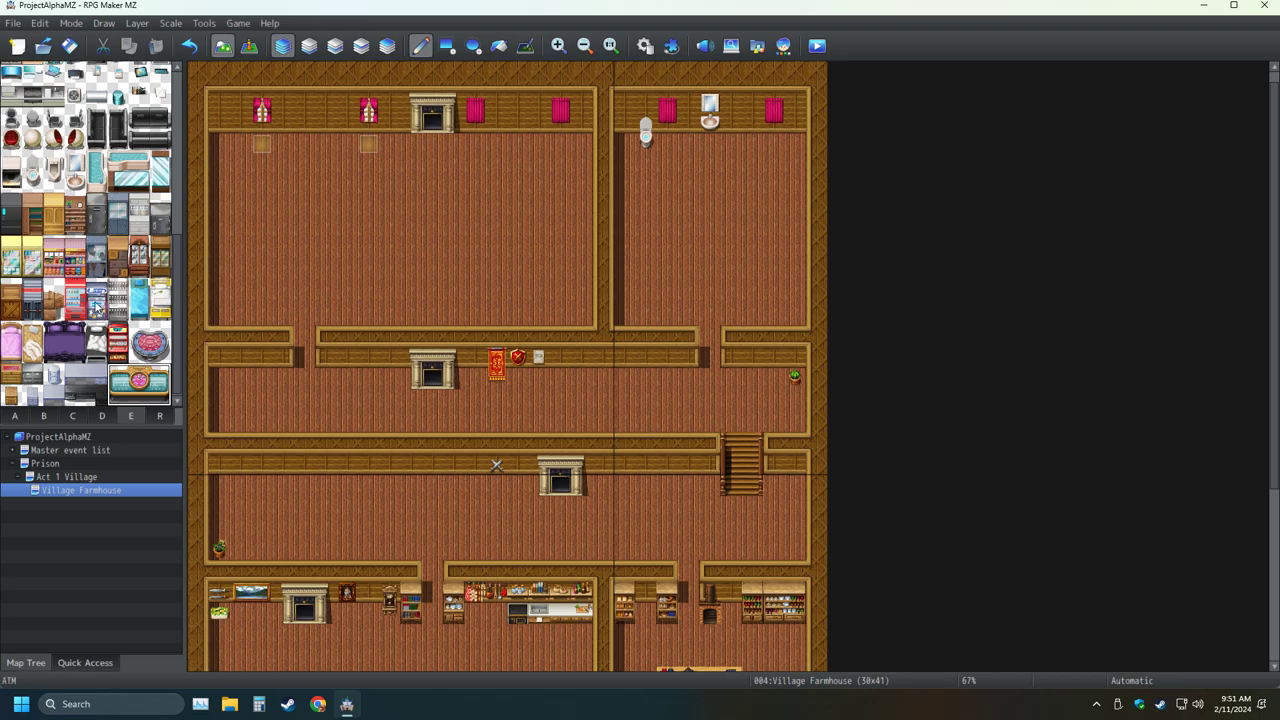
Place the horizontal Bathtub (H) on the floor below the back wall of the smaller upstairs room, near the outer side wall
{"action": "scroll", "coordinate": [85, 305], "scroll_direction": "down", "scroll_amount": 10}
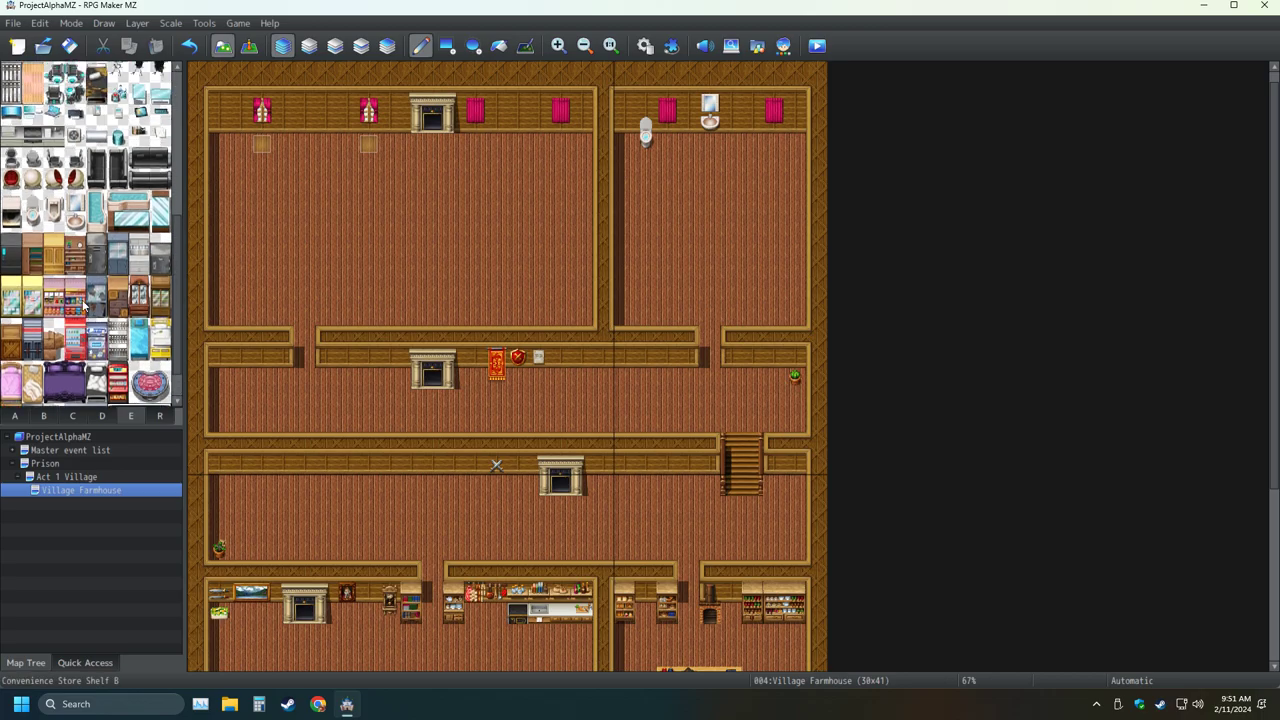
{"action": "scroll", "coordinate": [85, 305], "scroll_direction": "down", "scroll_amount": 10}
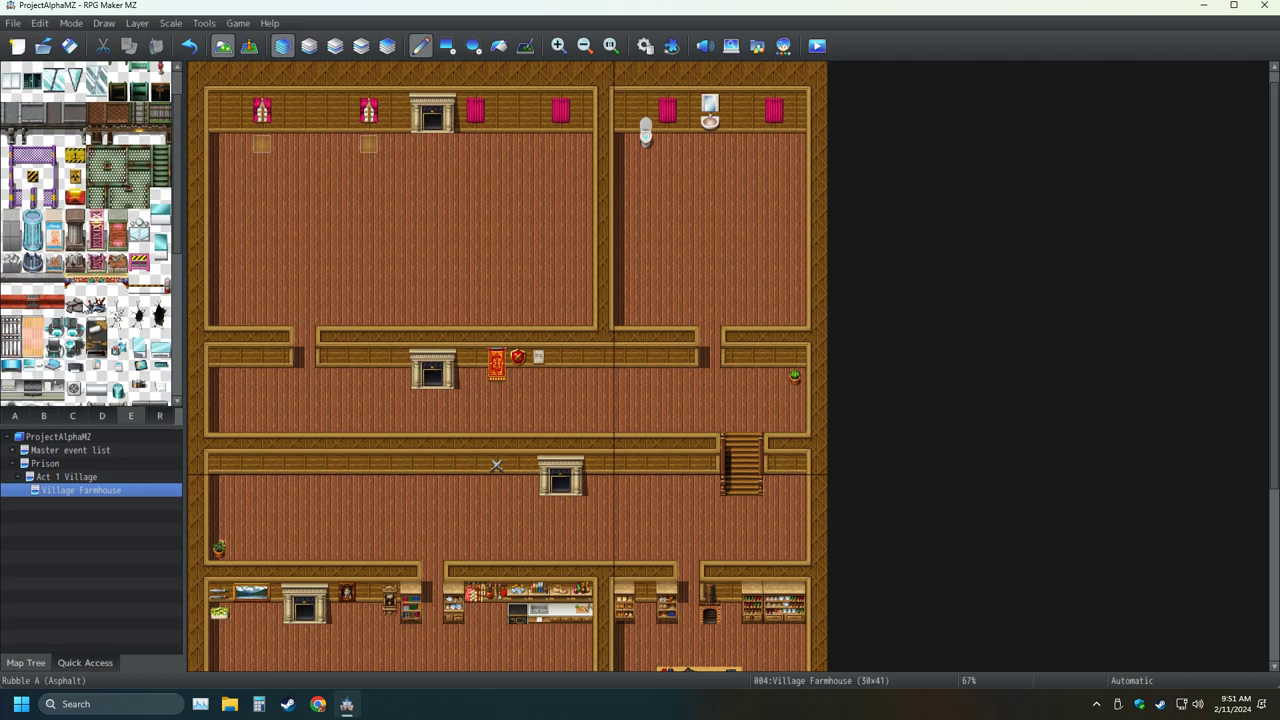
{"action": "scroll", "coordinate": [85, 308], "scroll_direction": "down", "scroll_amount": 4}
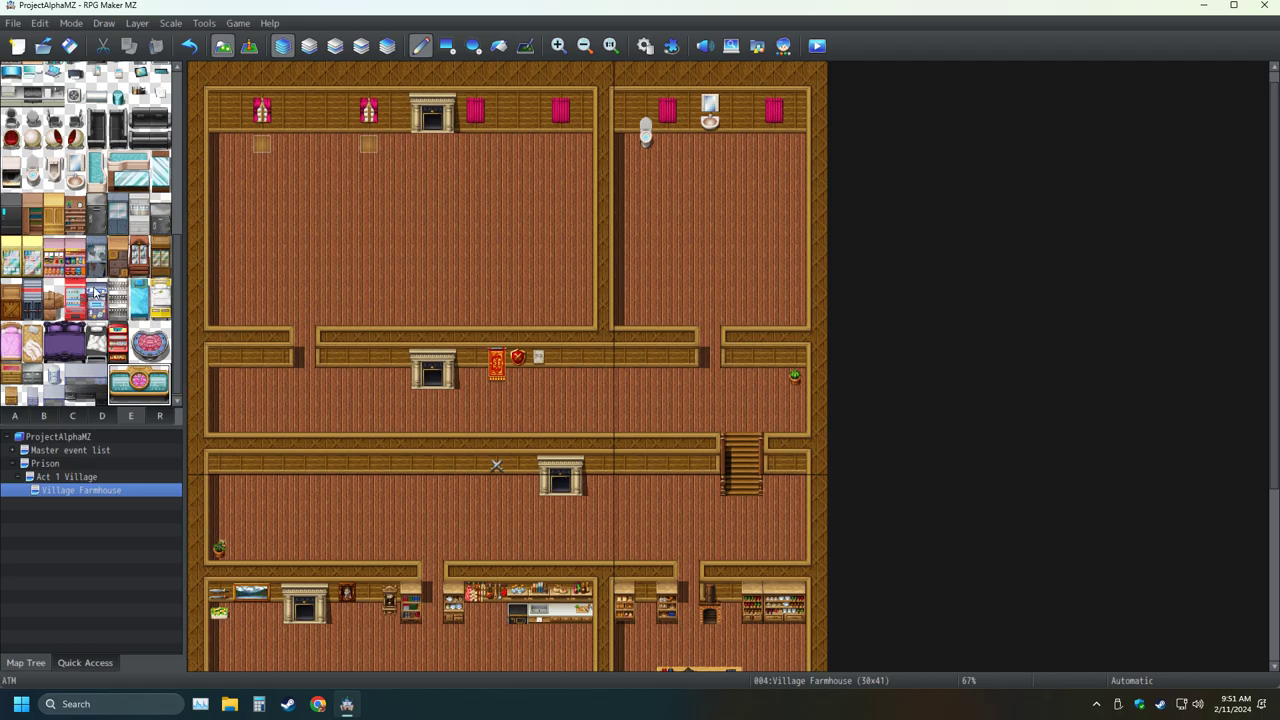
{"action": "scroll", "coordinate": [95, 292], "scroll_direction": "up", "scroll_amount": 5}
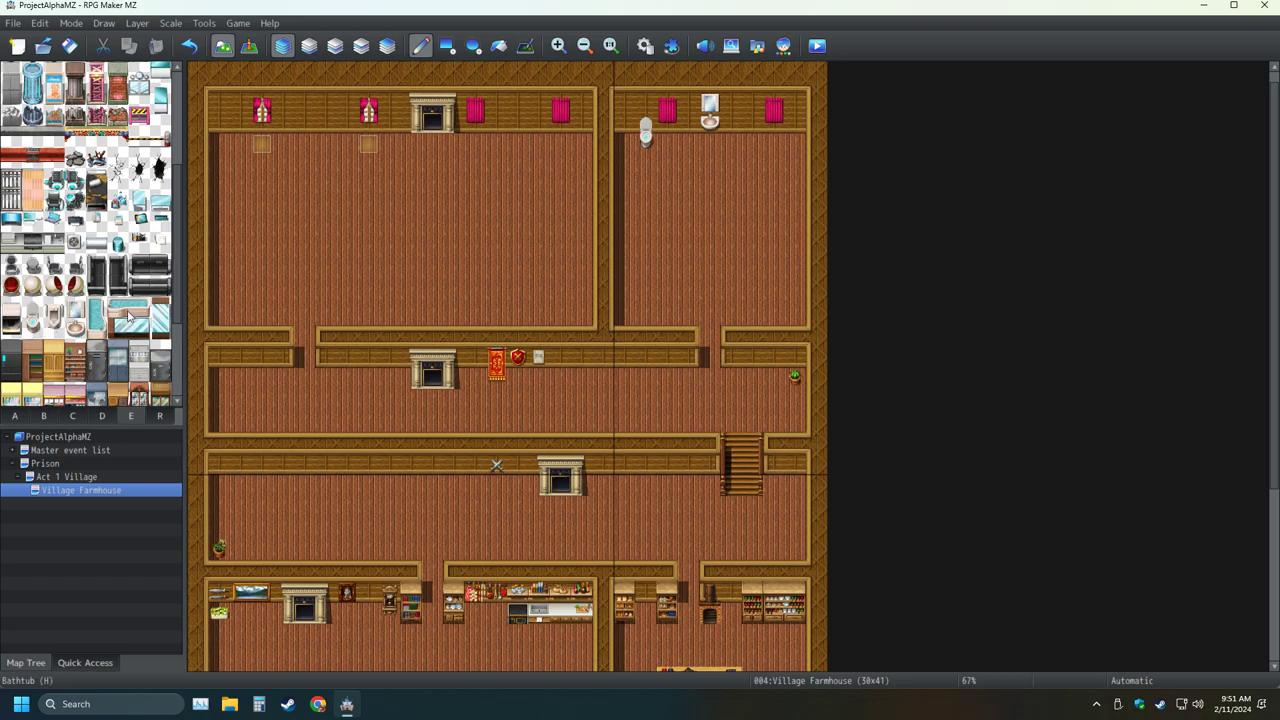
{"action": "left_click_drag", "start_coordinate": [117, 311], "coordinate": [130, 312]}
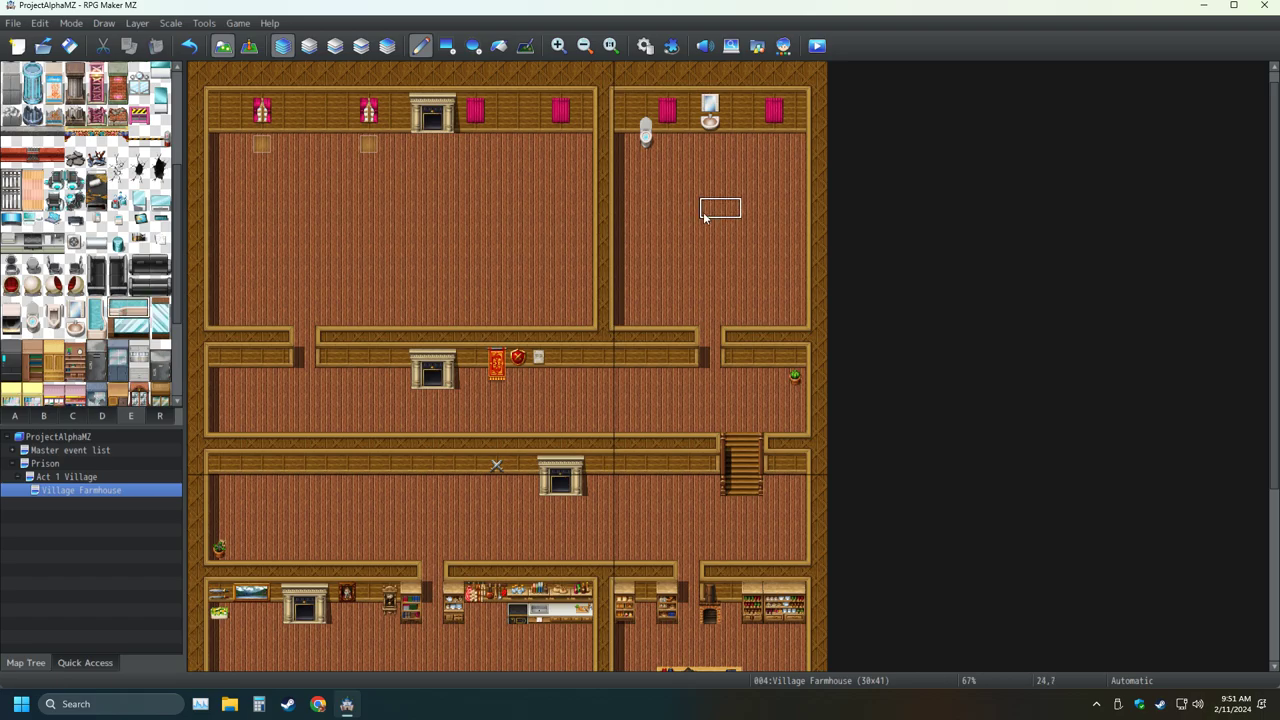
{"action": "left_click", "coordinate": [761, 150]}
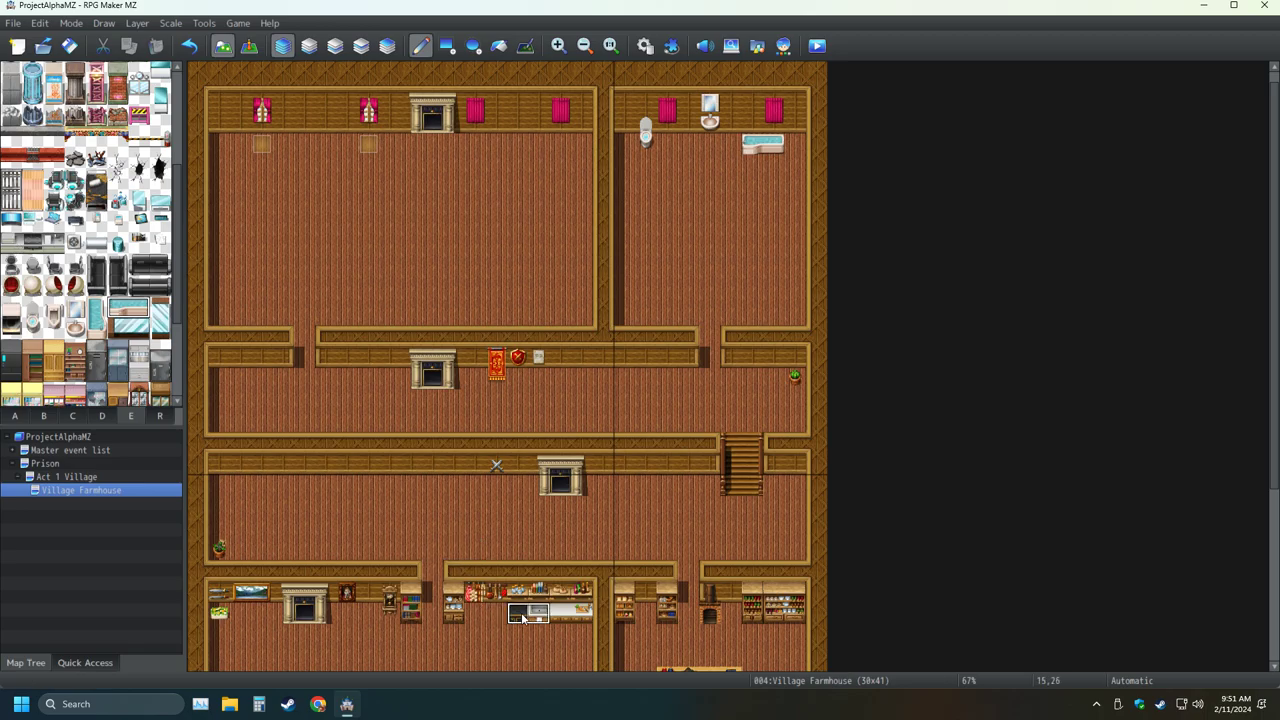
Compare the kitchen furniture in the B and E tiles, and try the E Kitchen Counter tile between the kitchen's sink and chopping board
{"action": "scroll", "coordinate": [521, 617], "scroll_direction": "up", "scroll_amount": 3, "text": "ctrl"}
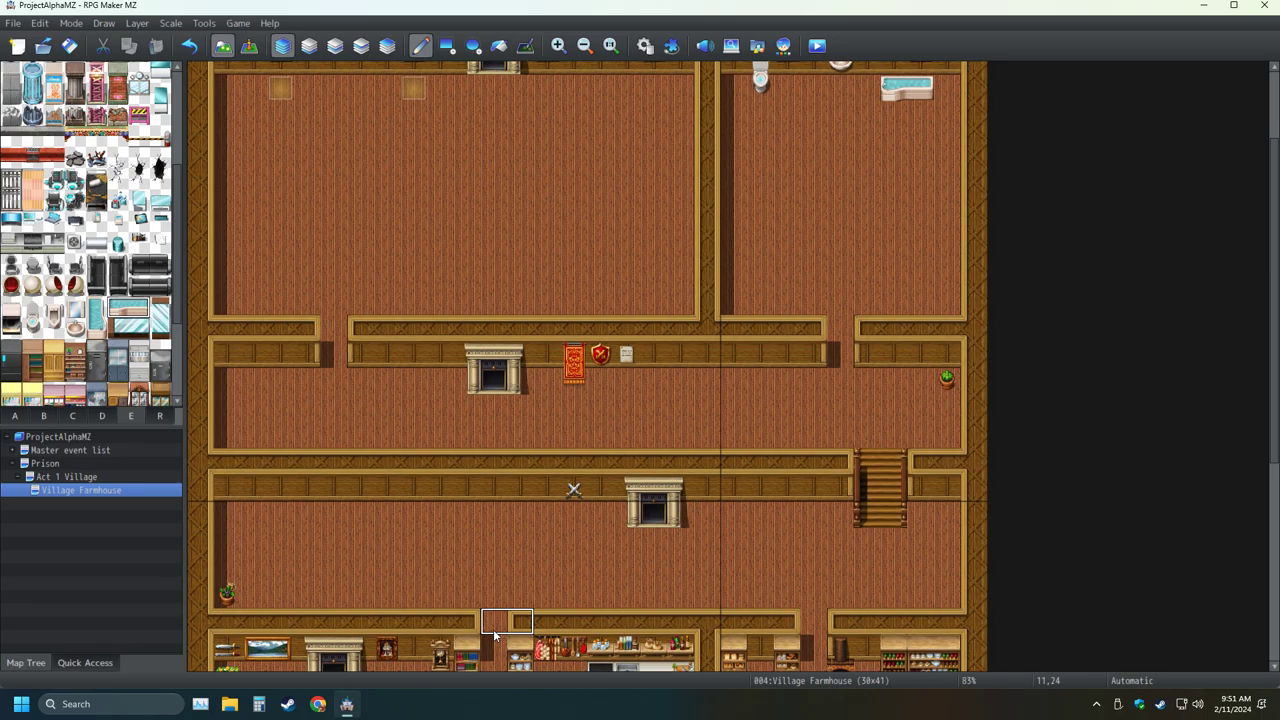
{"action": "scroll", "coordinate": [558, 604], "scroll_direction": "down", "scroll_amount": 5}
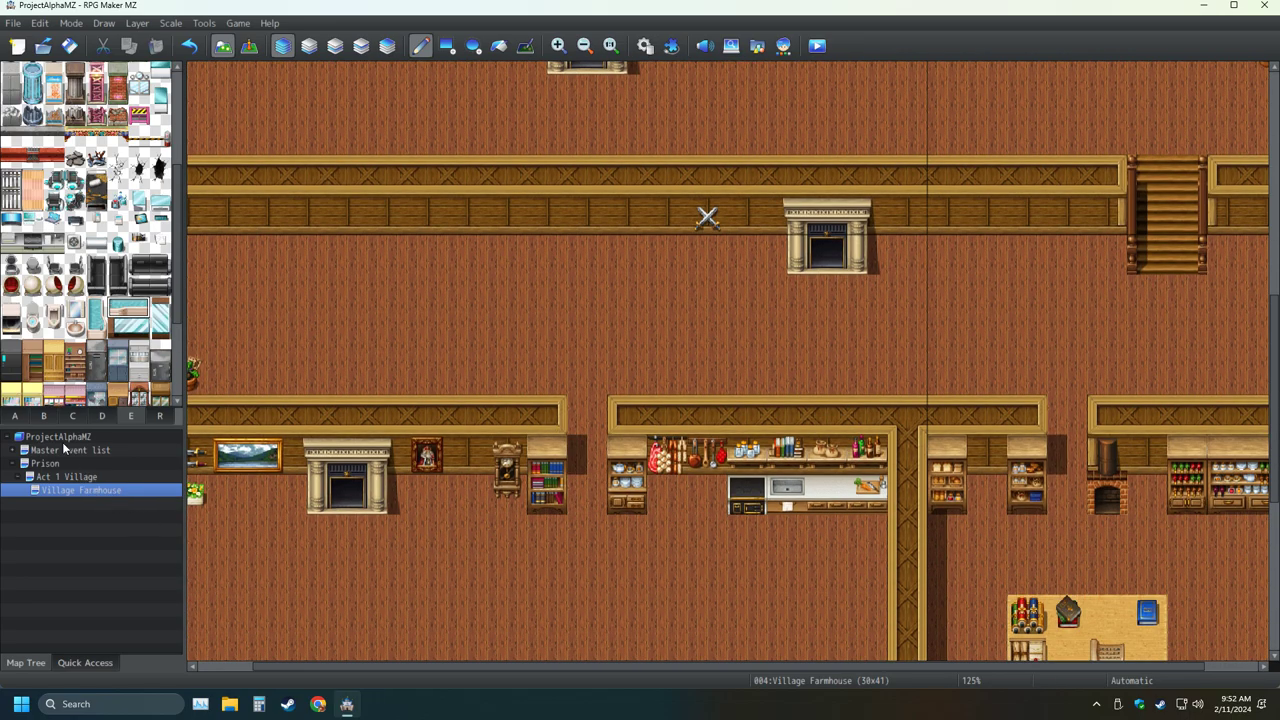
{"action": "left_click", "coordinate": [44, 415]}
{"action": "scroll", "coordinate": [14, 278], "scroll_direction": "down", "scroll_amount": 2}
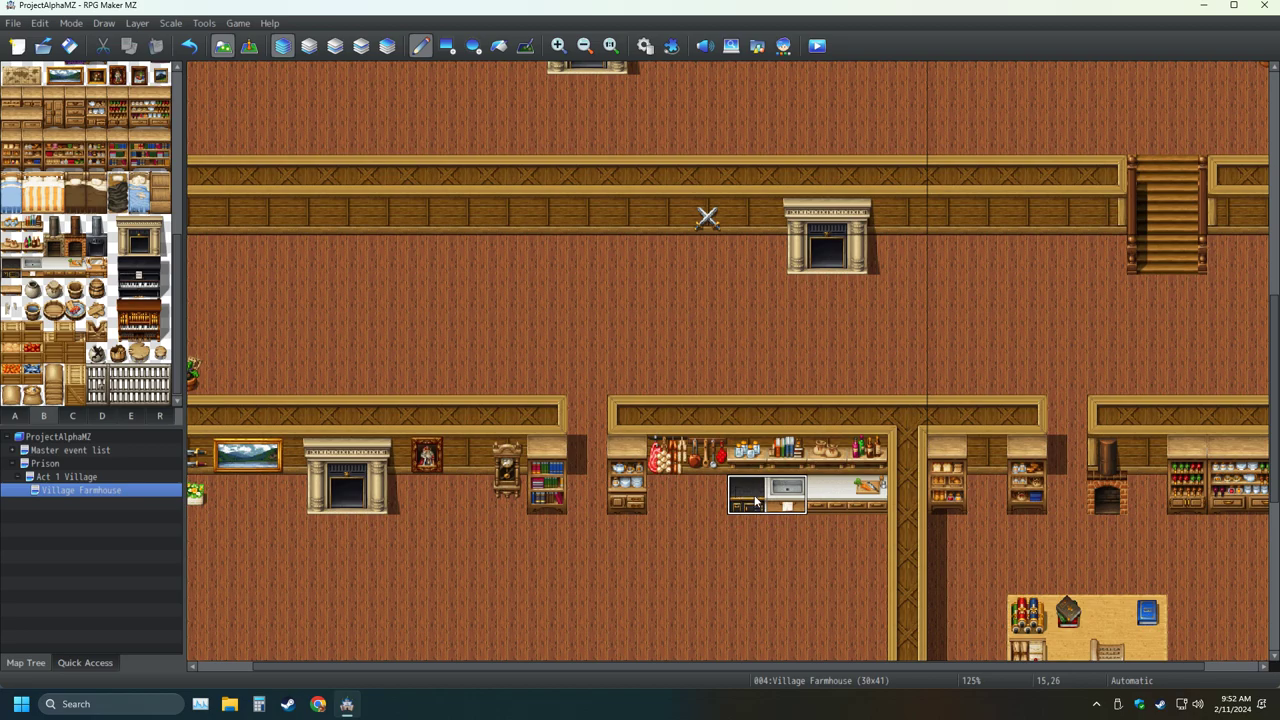
{"action": "scroll", "coordinate": [757, 503], "scroll_direction": "up", "scroll_amount": 1, "text": "ctrl"}
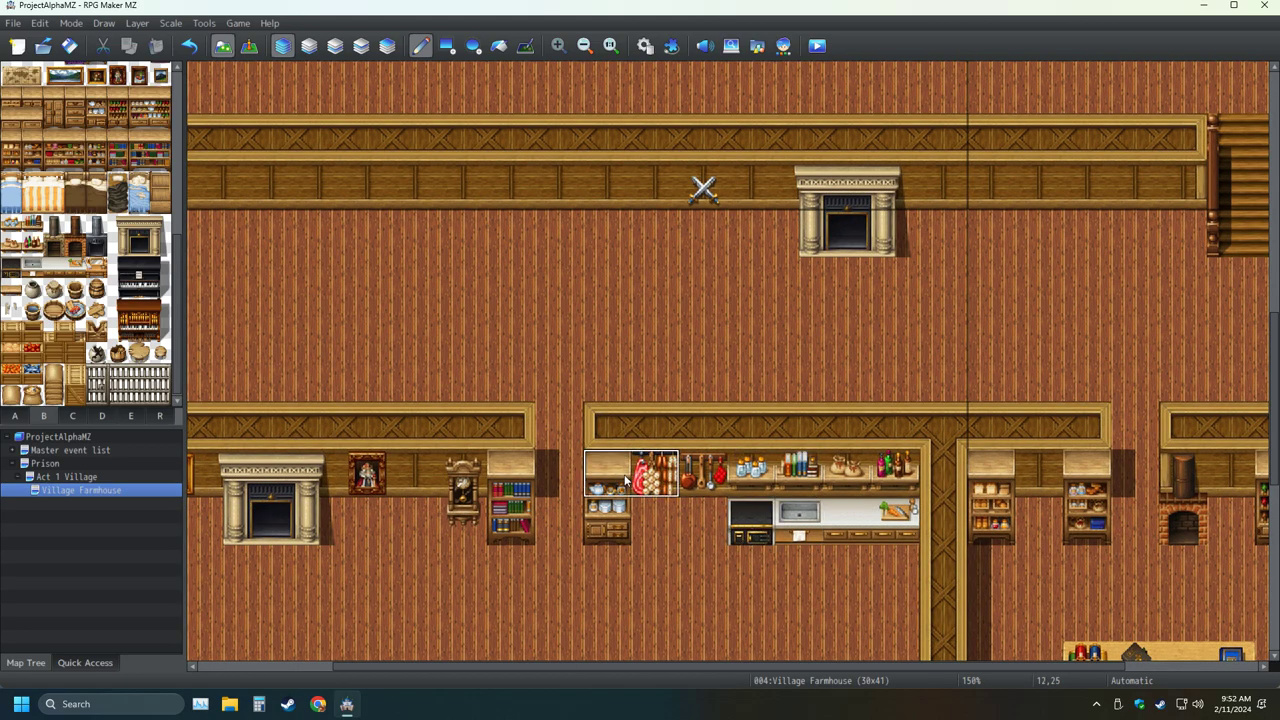
{"action": "scroll", "coordinate": [627, 481], "scroll_direction": "down", "scroll_amount": 3, "text": "ctrl"}
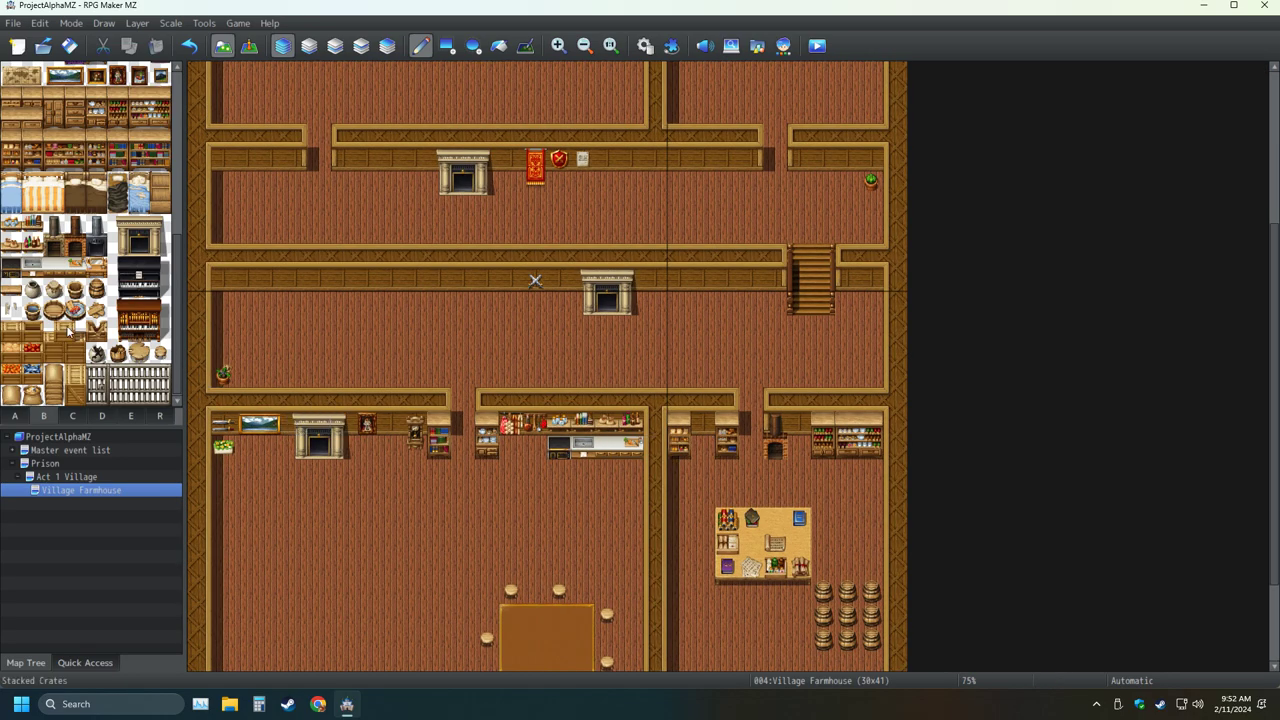
{"action": "scroll", "coordinate": [62, 326], "scroll_direction": "down", "scroll_amount": 3}
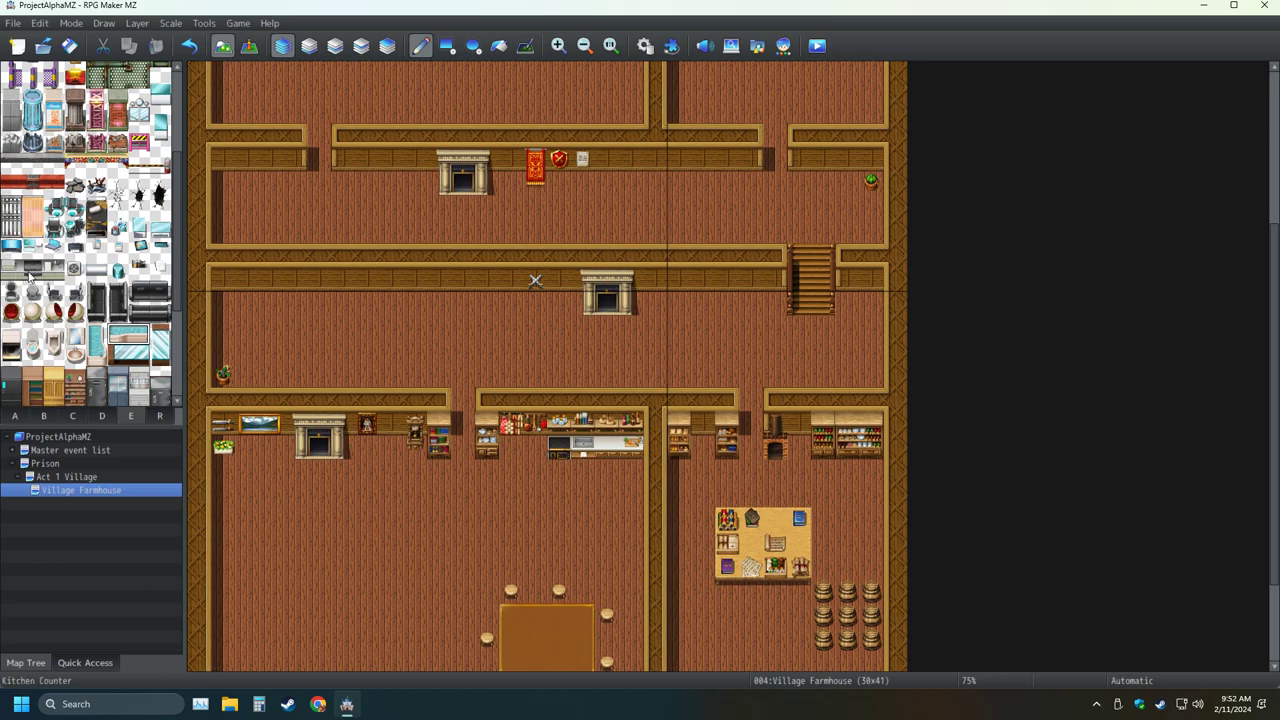
{"action": "left_click", "coordinate": [34, 271]}
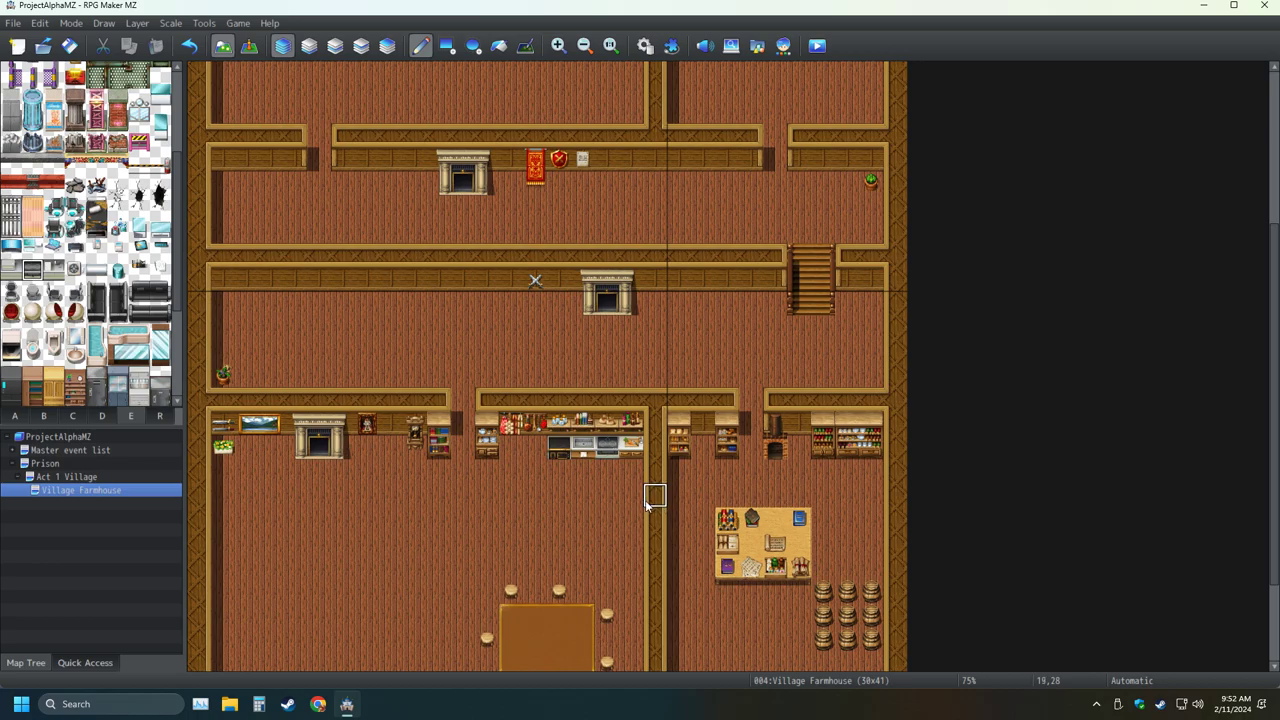
Try the Gas Stove tile beside the kitchen's black oven, and undo both kitchen tile placements
{"action": "scroll", "coordinate": [645, 500], "scroll_direction": "up", "scroll_amount": 3, "text": "ctrl"}
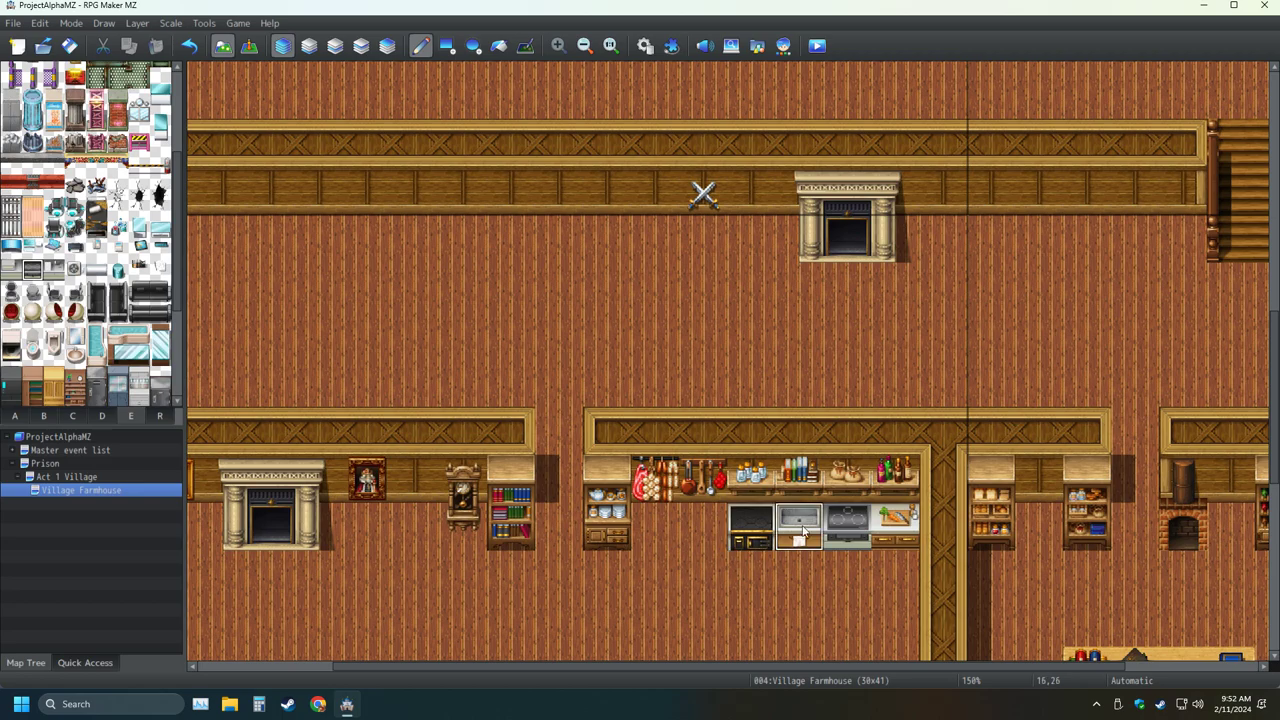
{"action": "left_click", "coordinate": [32, 269]}
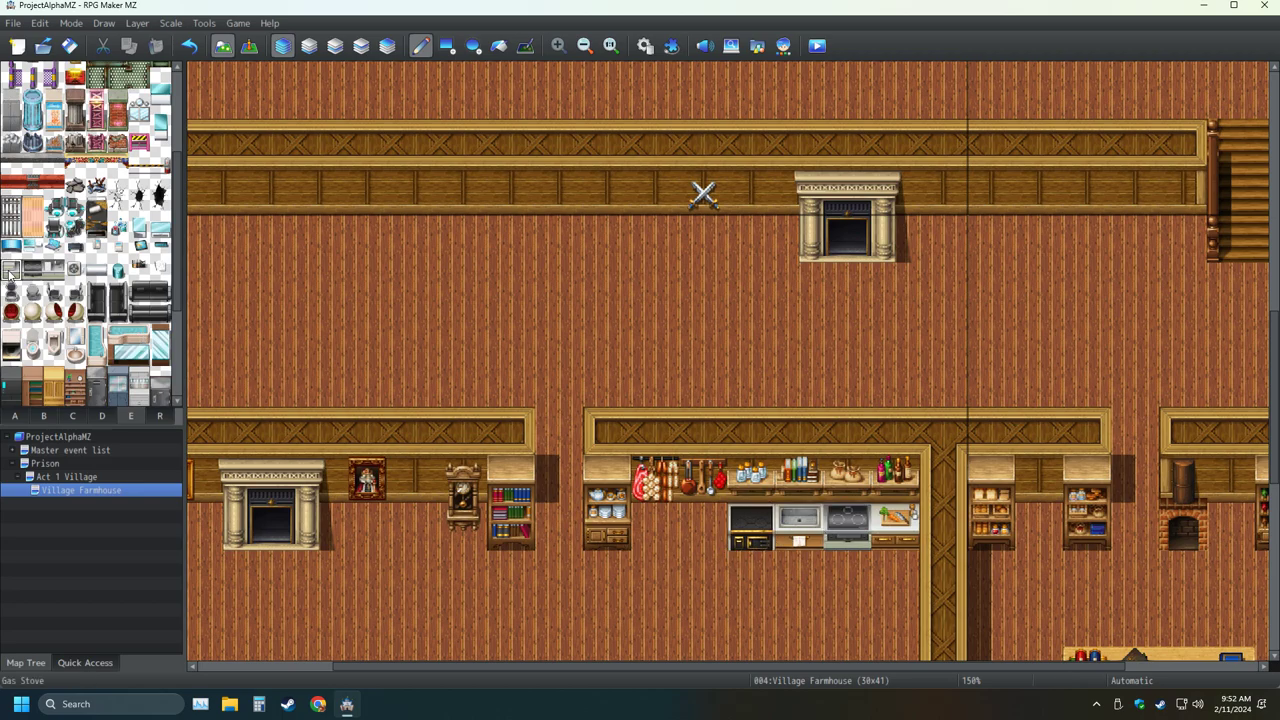
{"action": "left_click", "coordinate": [703, 527]}
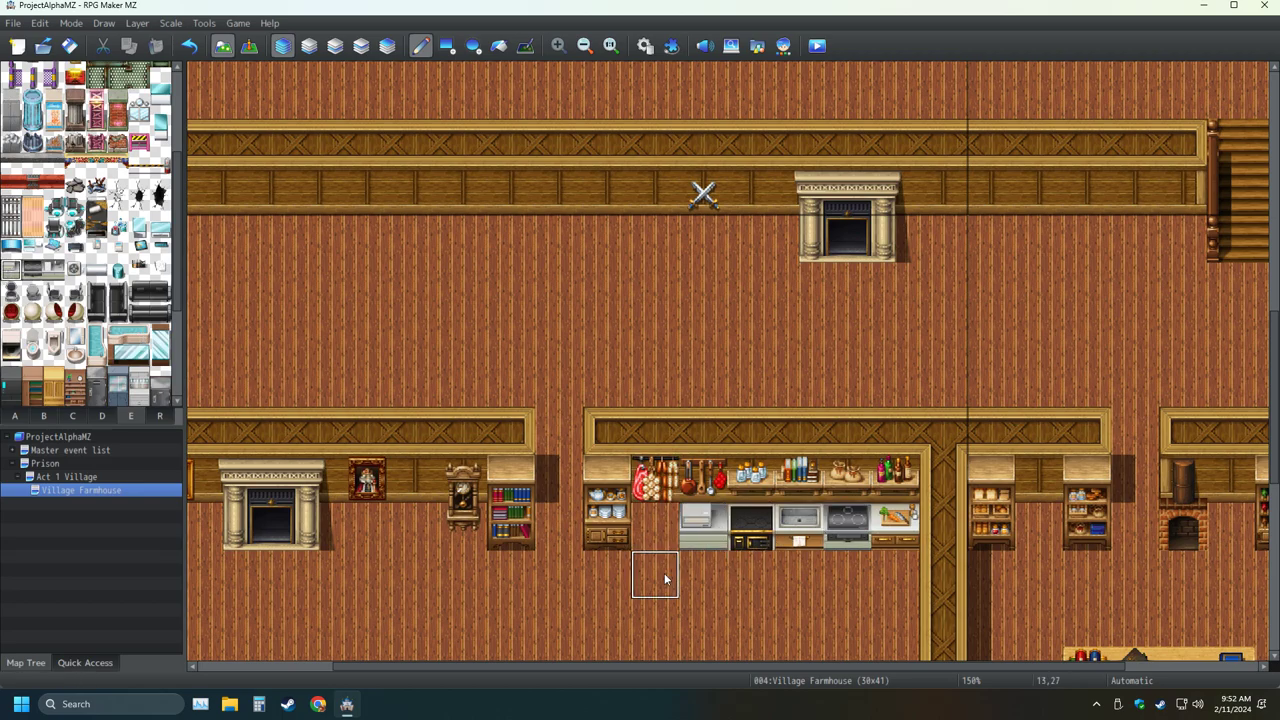
{"action": "left_click", "coordinate": [703, 527]}
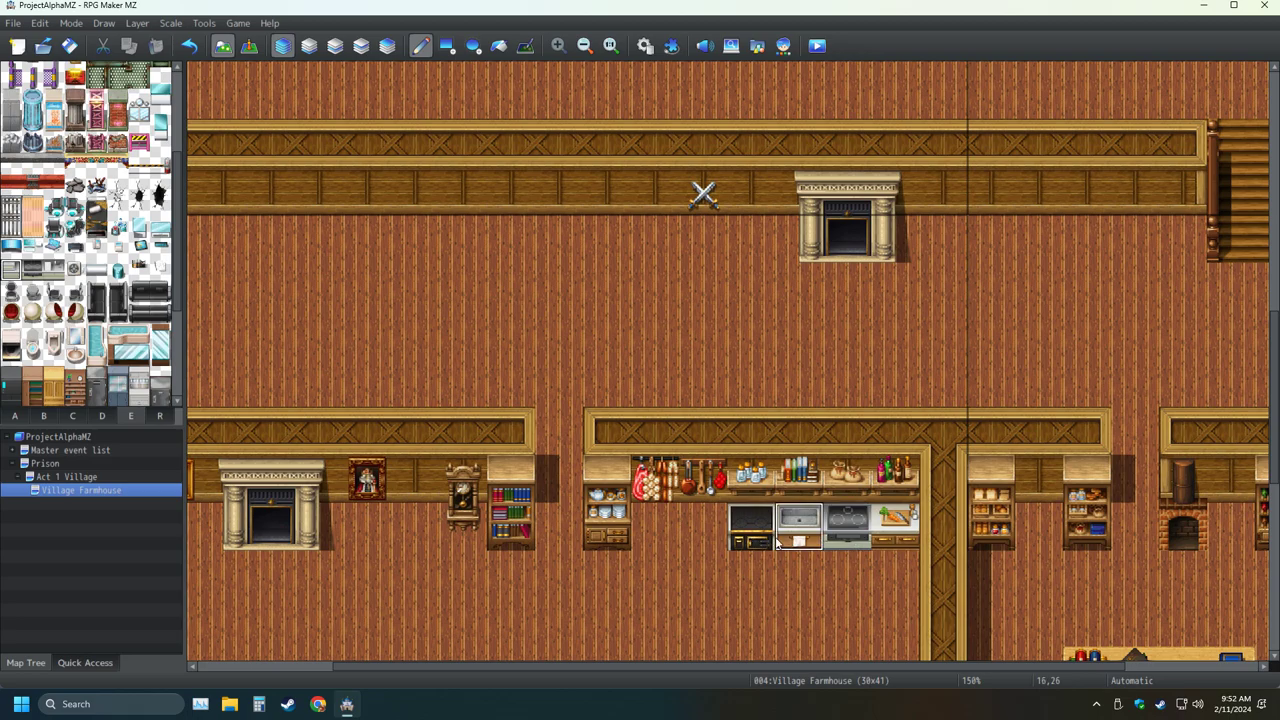
{"action": "left_click", "coordinate": [848, 527]}
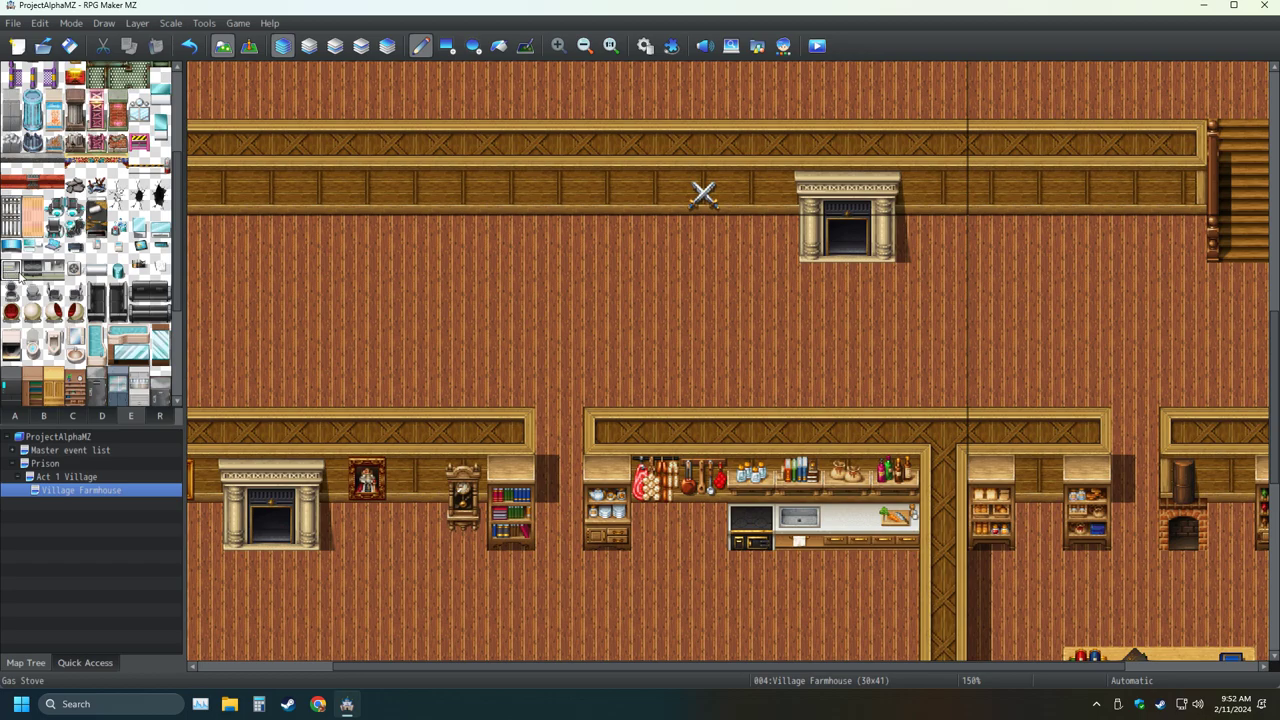
Try placing the ventilation fan tile on the wall top above the kitchen's hanging meat, and undo the placement
{"action": "left_click", "coordinate": [73, 275]}
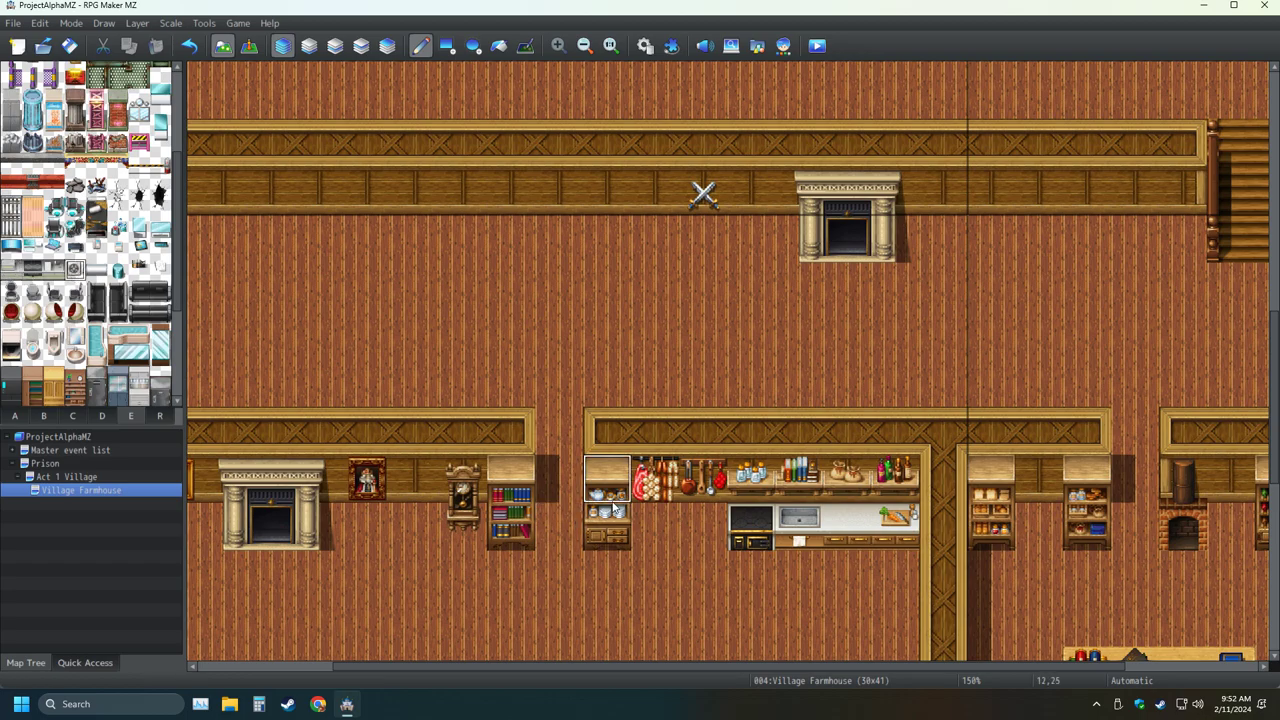
{"action": "left_click", "coordinate": [652, 428]}
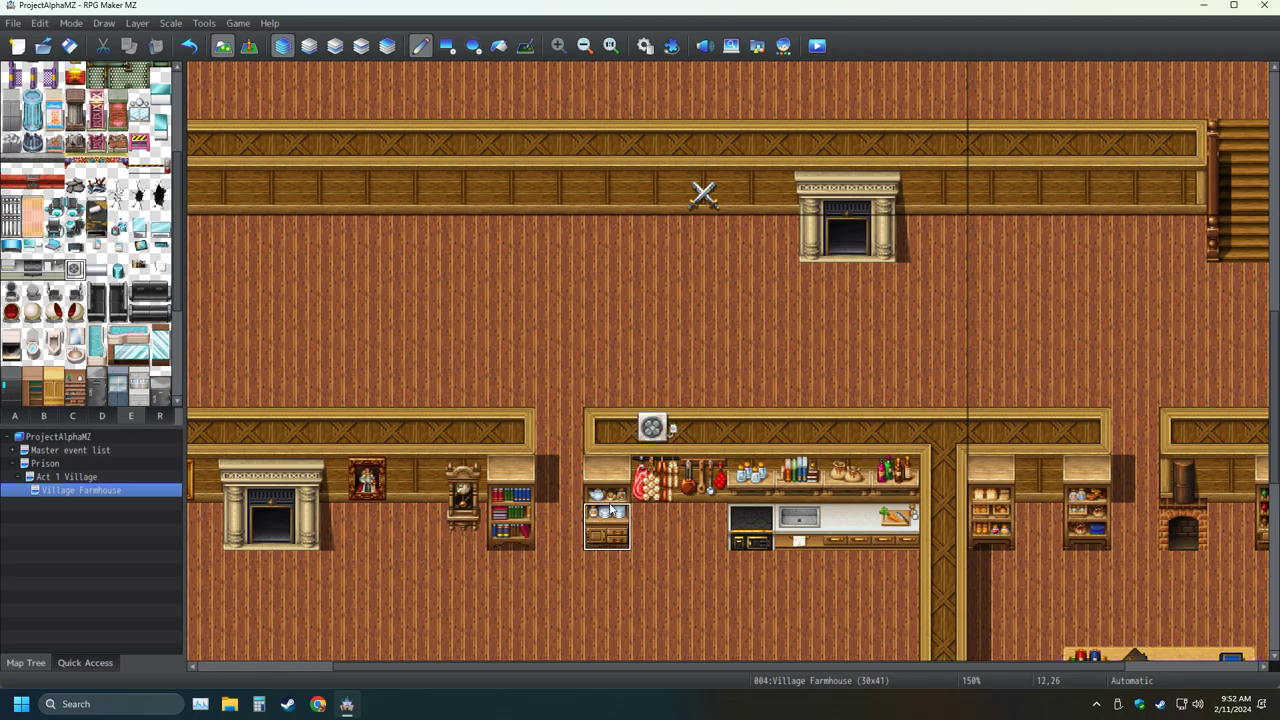
{"action": "left_click", "coordinate": [189, 46]}
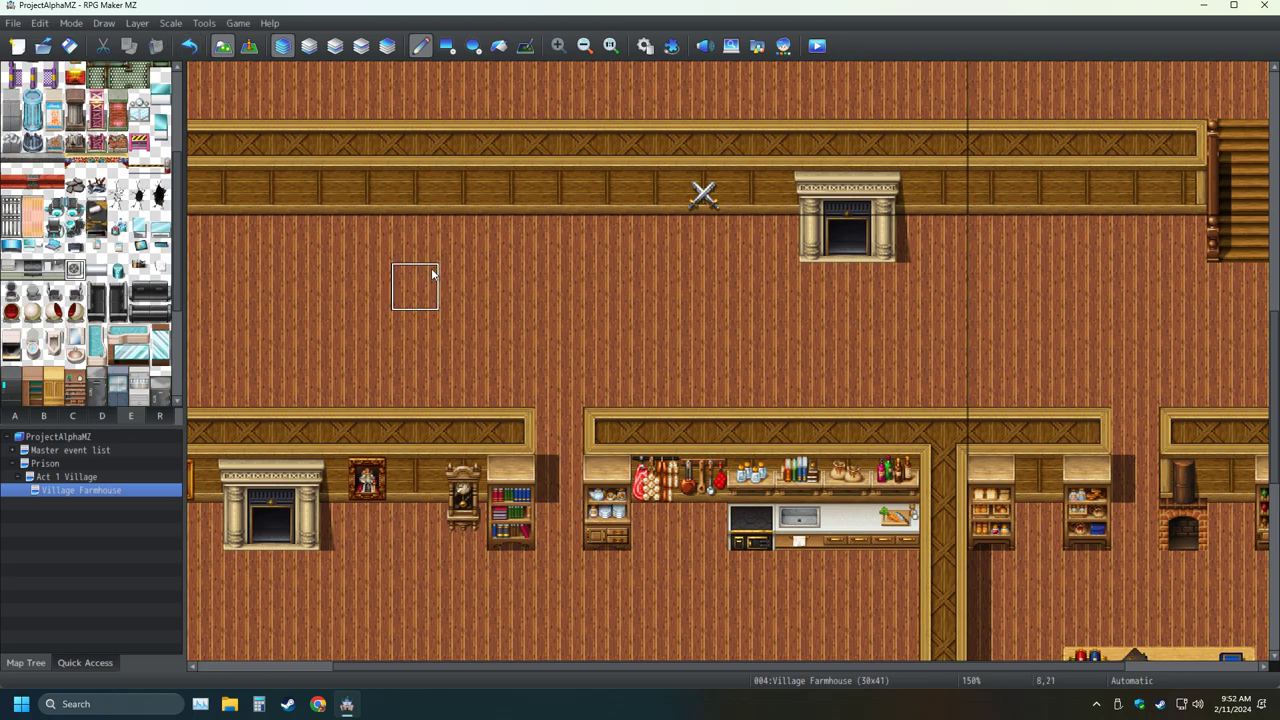
Undo the bathtub, washbasin, mirror and toilet placements in the smaller upstairs room
{"action": "scroll", "coordinate": [432, 273], "scroll_direction": "down", "scroll_amount": 4, "text": "ctrl"}
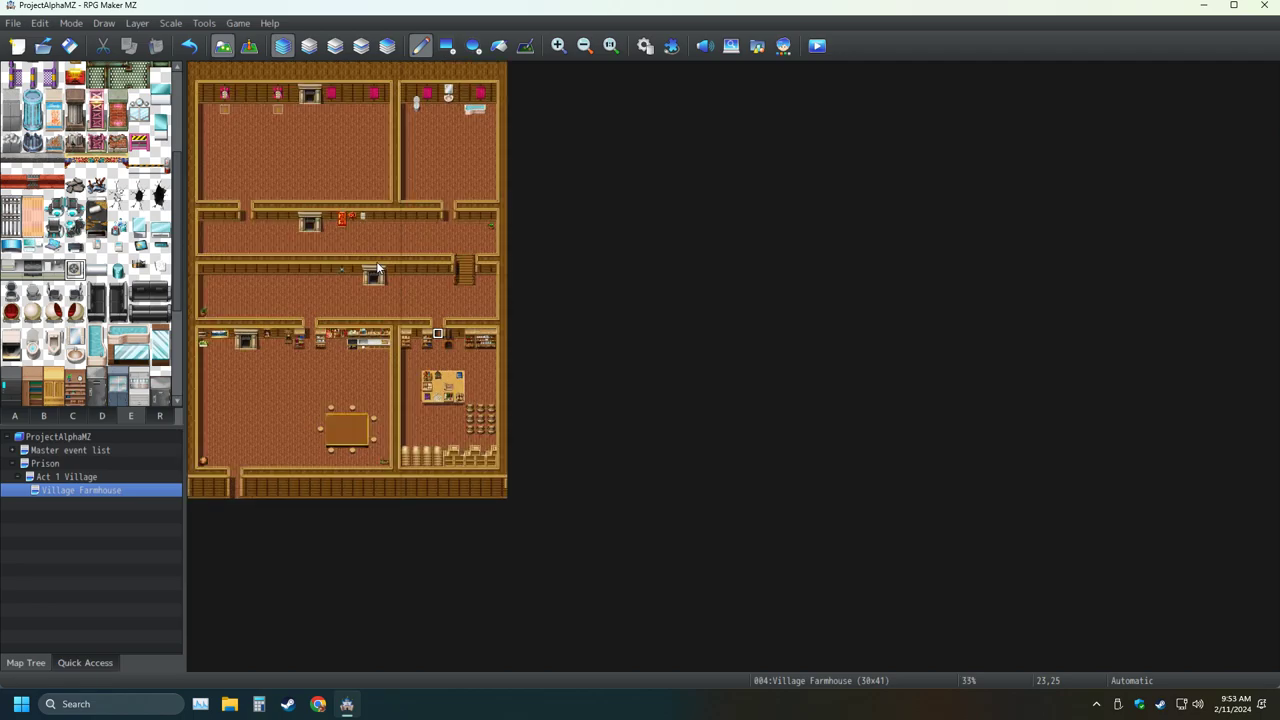
{"action": "scroll", "coordinate": [376, 261], "scroll_direction": "up", "scroll_amount": 1, "text": "ctrl"}
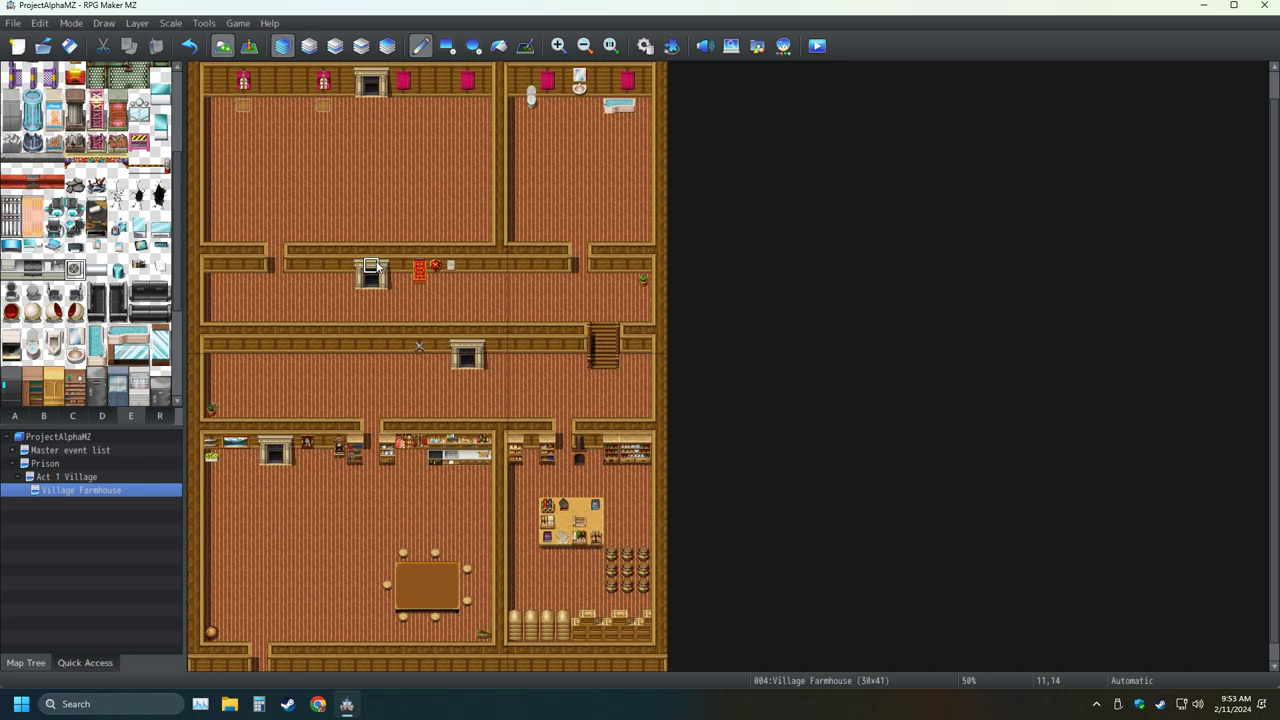
{"action": "key", "text": "ctrl+z"}
{"action": "key", "text": "ctrl+z"}
{"action": "key", "text": "ctrl+z"}
{"action": "key", "text": "ctrl+z"}
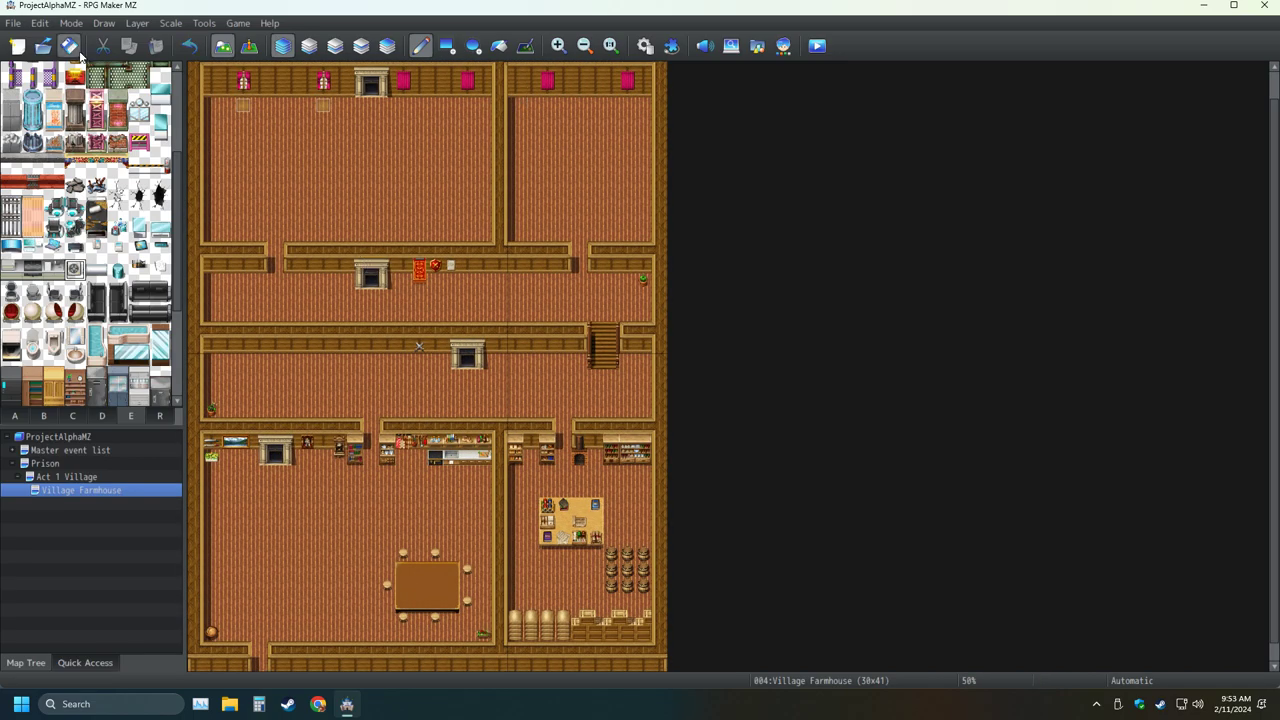
Place the black sofa tile from the E tiles on the large downstairs room's floor below the fireplace
{"action": "scroll", "coordinate": [70, 211], "scroll_direction": "up", "scroll_amount": 5}
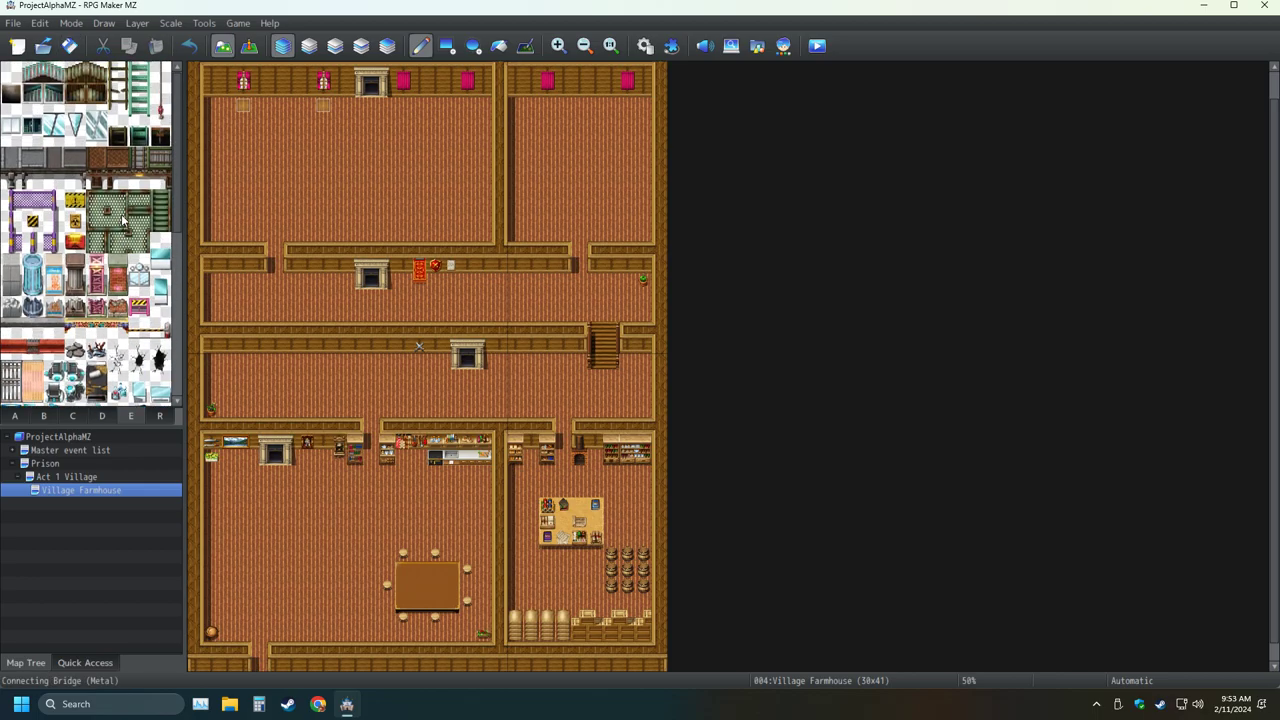
{"action": "scroll", "coordinate": [124, 220], "scroll_direction": "down", "scroll_amount": 1}
{"action": "scroll", "coordinate": [124, 220], "scroll_direction": "up", "scroll_amount": 1}
{"action": "scroll", "coordinate": [45, 226], "scroll_direction": "down", "scroll_amount": 2}
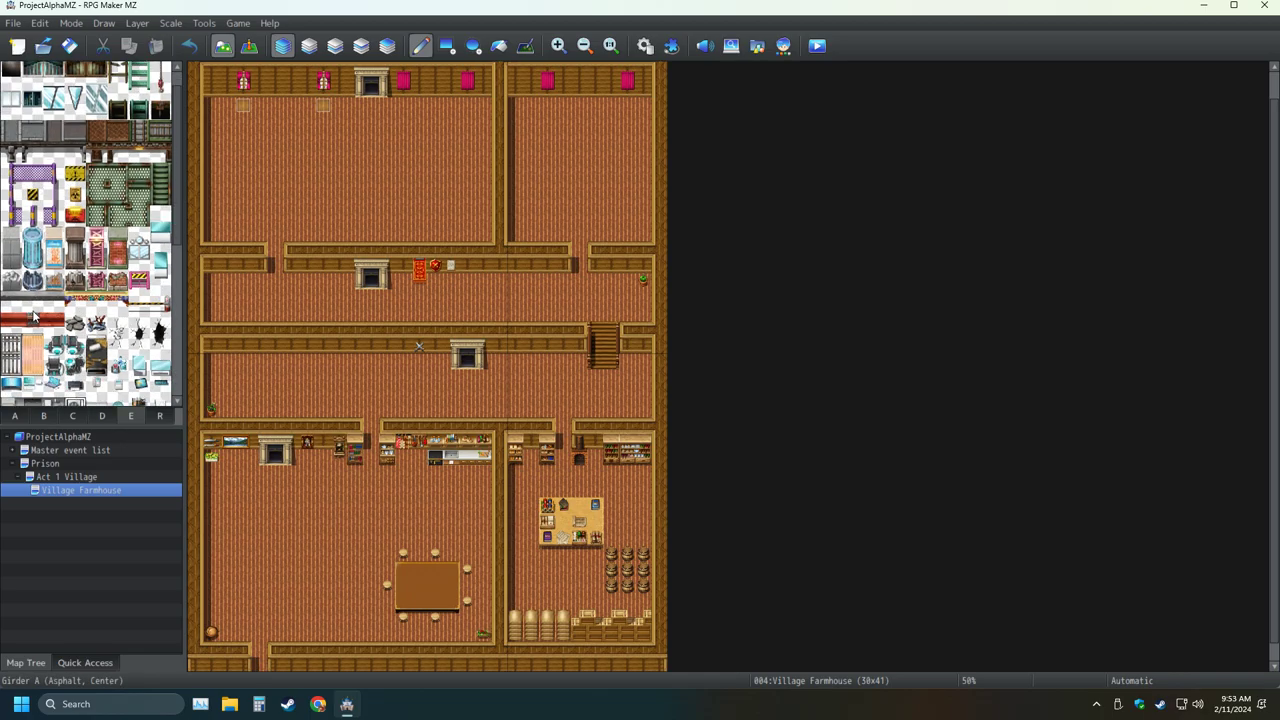
{"action": "scroll", "coordinate": [66, 292], "scroll_direction": "down", "scroll_amount": 2}
{"action": "scroll", "coordinate": [140, 290], "scroll_direction": "down", "scroll_amount": 2}
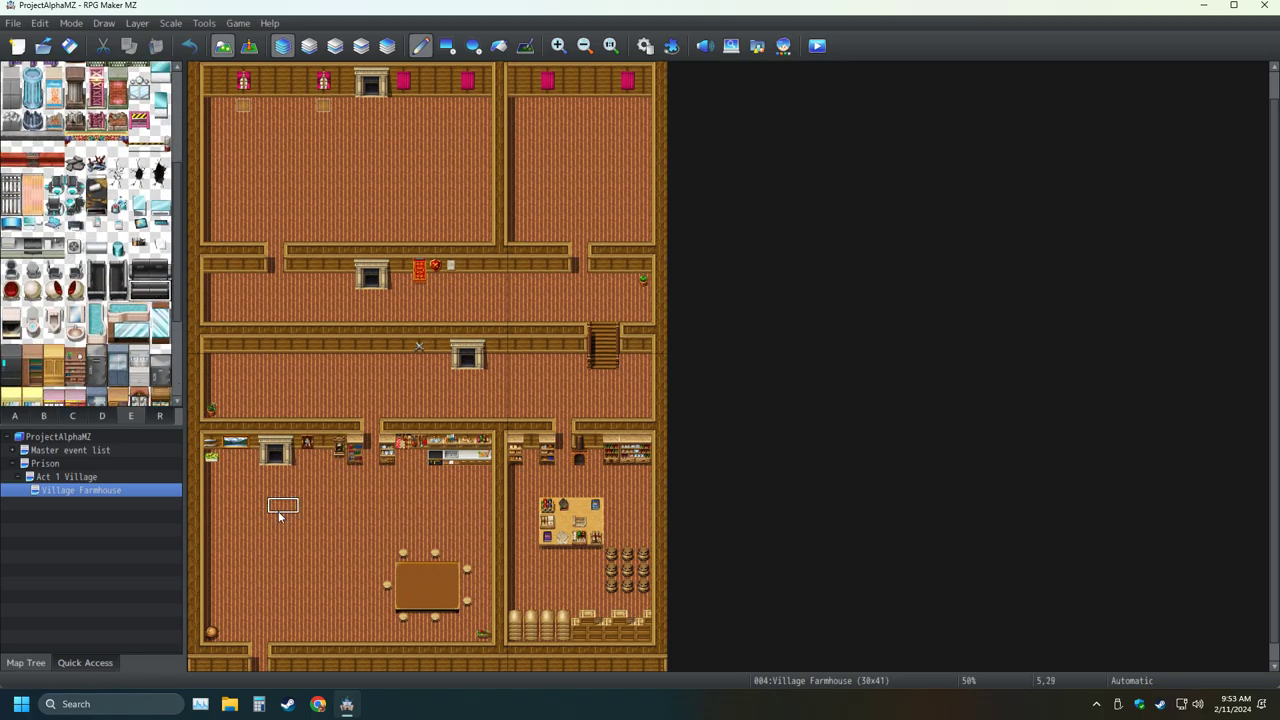
{"action": "scroll", "coordinate": [266, 508], "scroll_direction": "up", "scroll_amount": 1, "text": "ctrl"}
{"action": "scroll", "coordinate": [330, 515], "scroll_direction": "down", "scroll_amount": 3}
{"action": "left_click", "coordinate": [300, 396]}
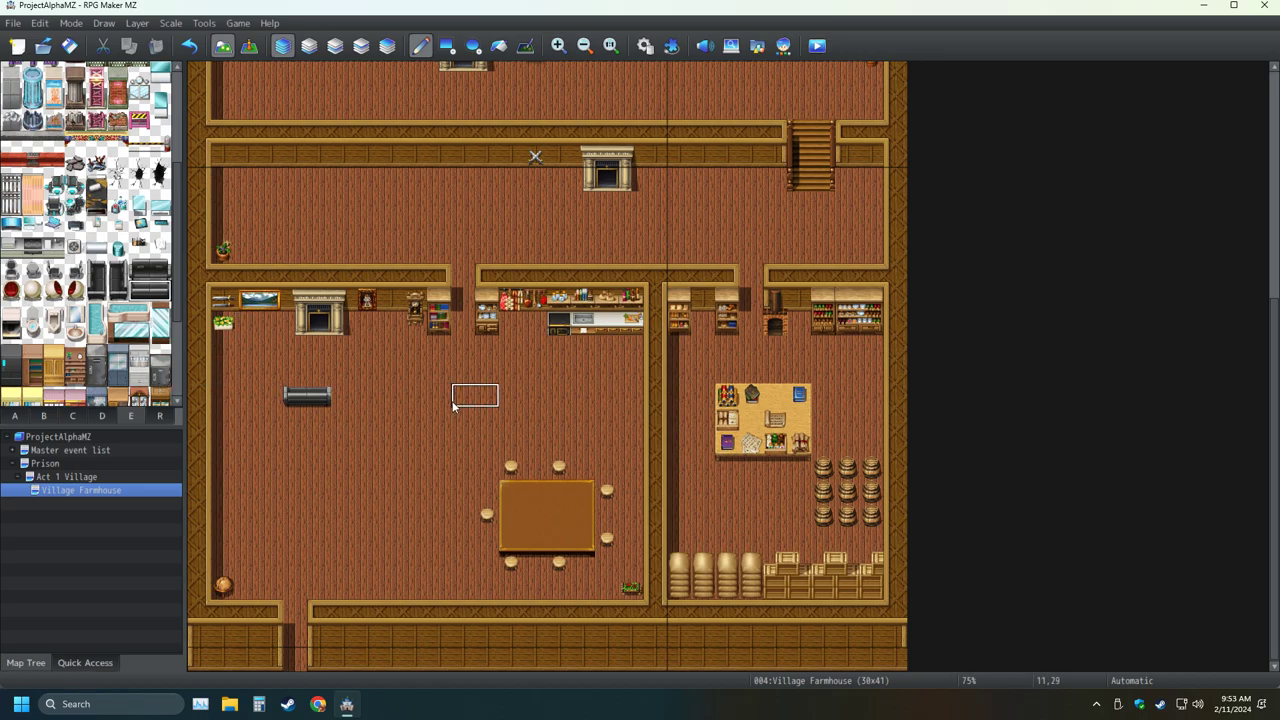
Try the black sofa tile on the dining table's upper side, and clear it together with all the stools around the table
{"action": "left_click", "coordinate": [513, 470]}
{"action": "right_click", "coordinate": [415, 419]}
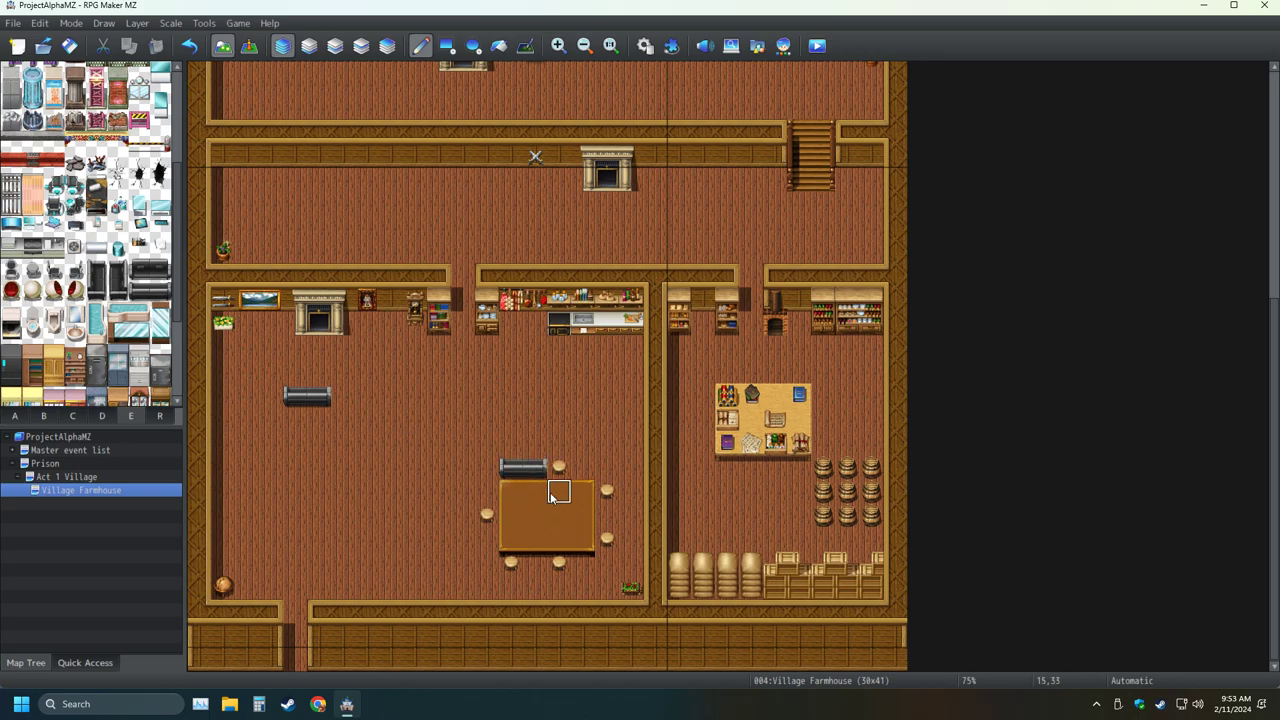
{"action": "mouse_move", "coordinate": [522, 467]}
{"action": "left_mouse_down"}
{"action": "mouse_move", "coordinate": [610, 475]}
{"action": "mouse_move", "coordinate": [610, 540]}
{"action": "left_mouse_up"}
{"action": "left_click", "coordinate": [447, 45]}
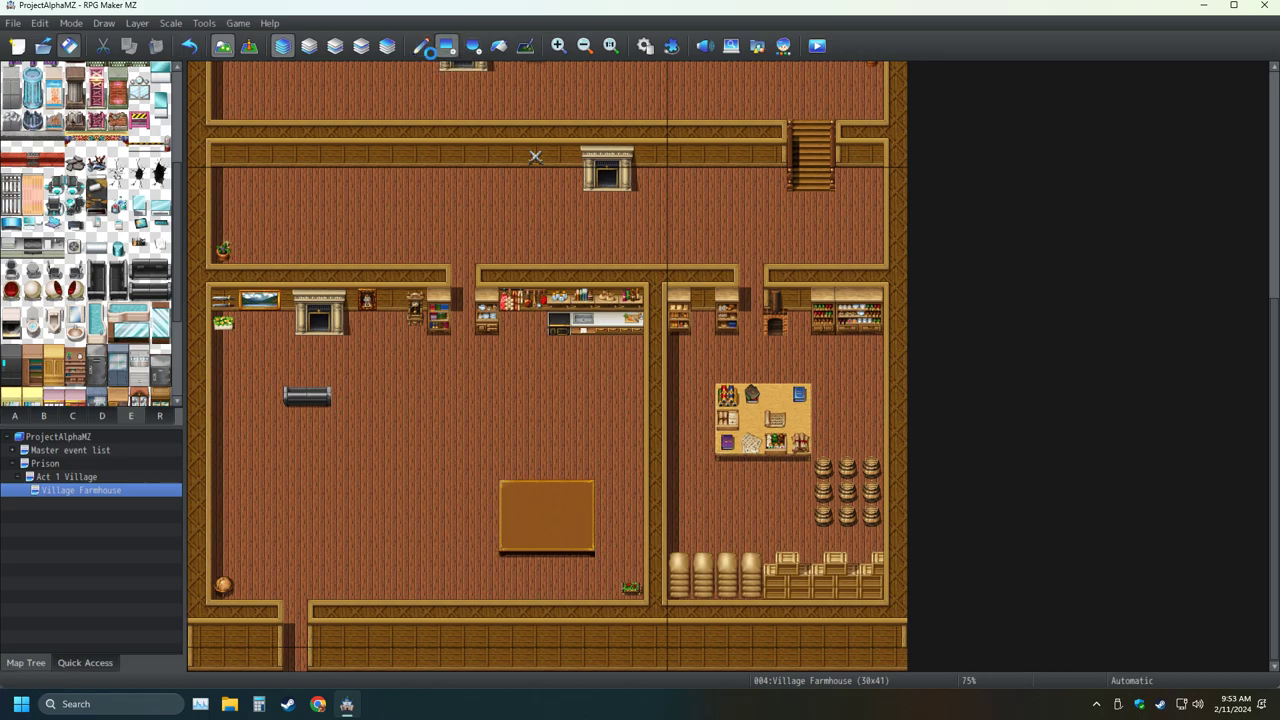
{"action": "left_click", "coordinate": [421, 47]}
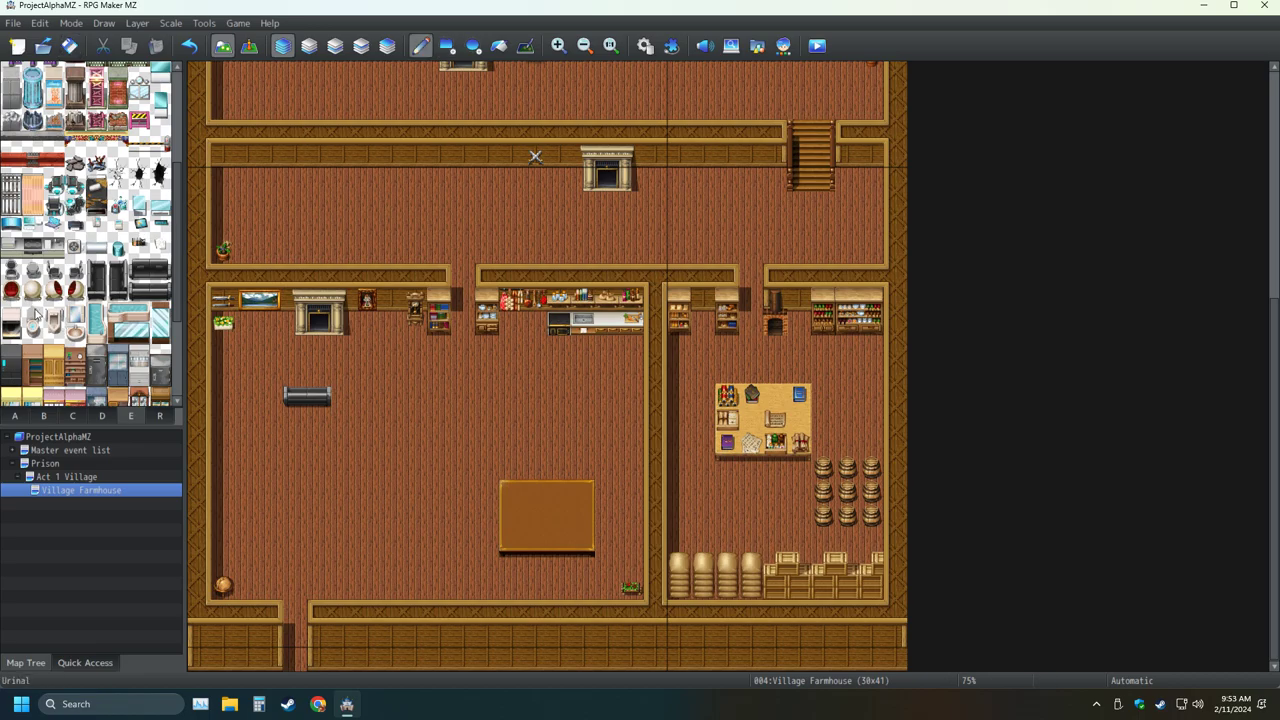
Try two School Chair tiles at the dining table's left side, and undo back to the table's original stools
{"action": "left_click", "coordinate": [56, 272]}
{"action": "left_click", "coordinate": [488, 494]}
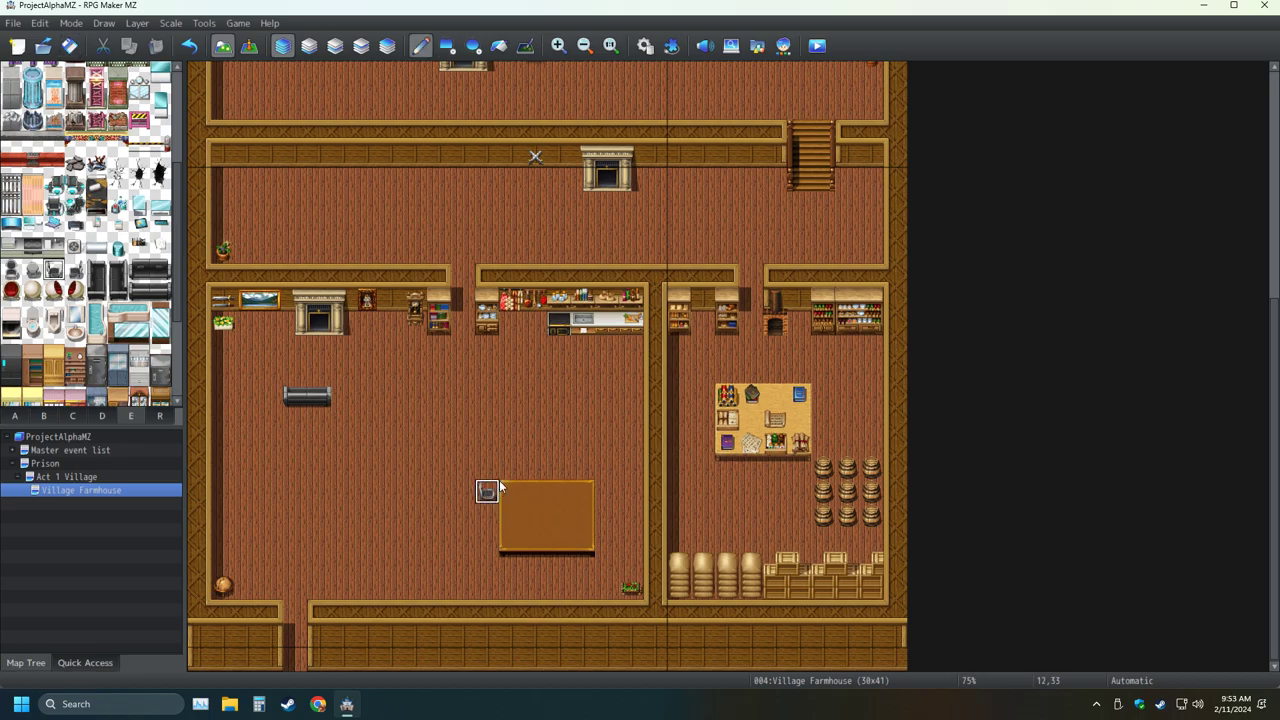
{"action": "left_click", "coordinate": [488, 540]}
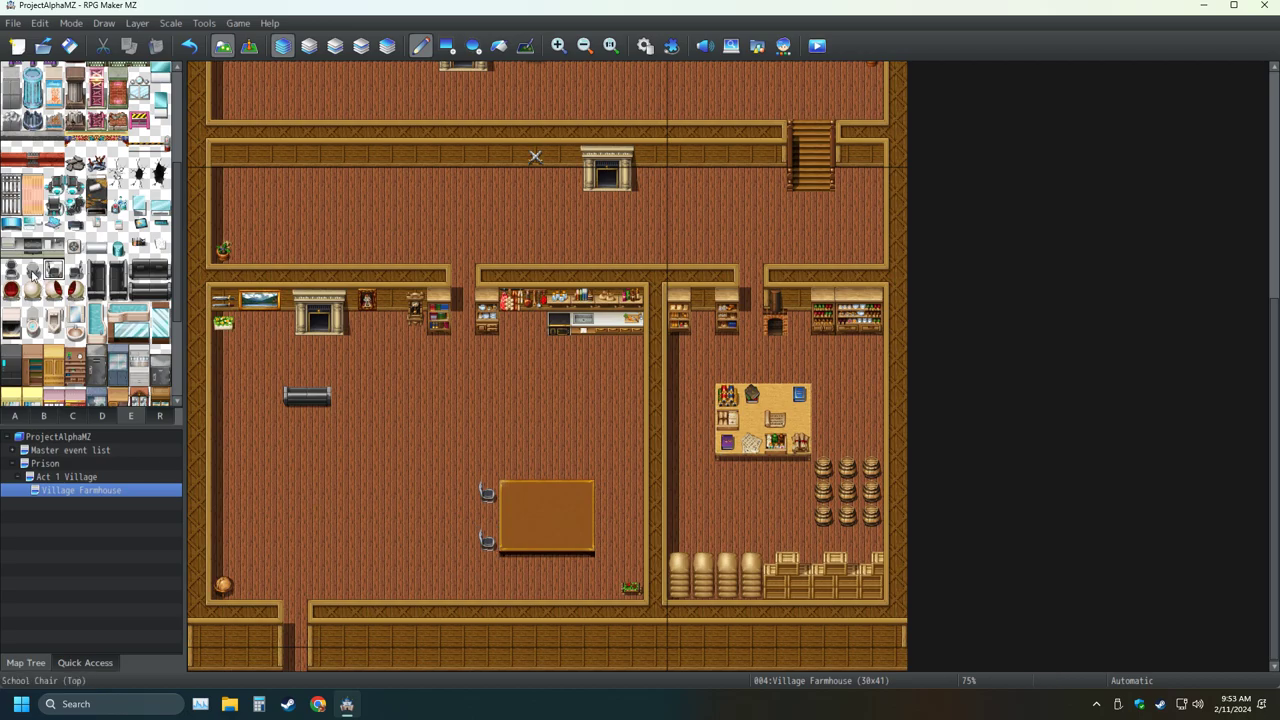
{"action": "left_click", "coordinate": [187, 50]}
{"action": "left_click", "coordinate": [187, 50]}
{"action": "left_click", "coordinate": [187, 50]}
{"action": "left_click", "coordinate": [187, 50]}
{"action": "left_click", "coordinate": [187, 50]}
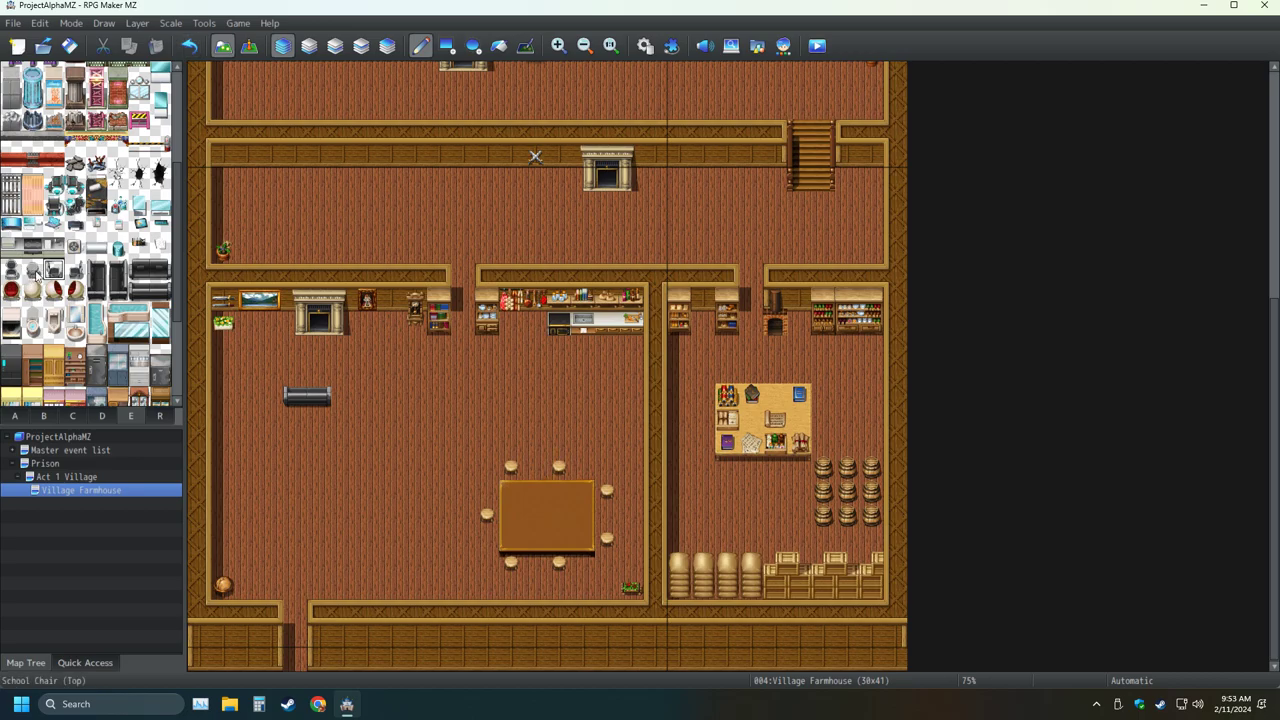
Replace the stool on the dining table's left side with the School Chair tile that faces the table, undoing the wrongly oriented one
{"action": "left_click", "coordinate": [487, 515]}
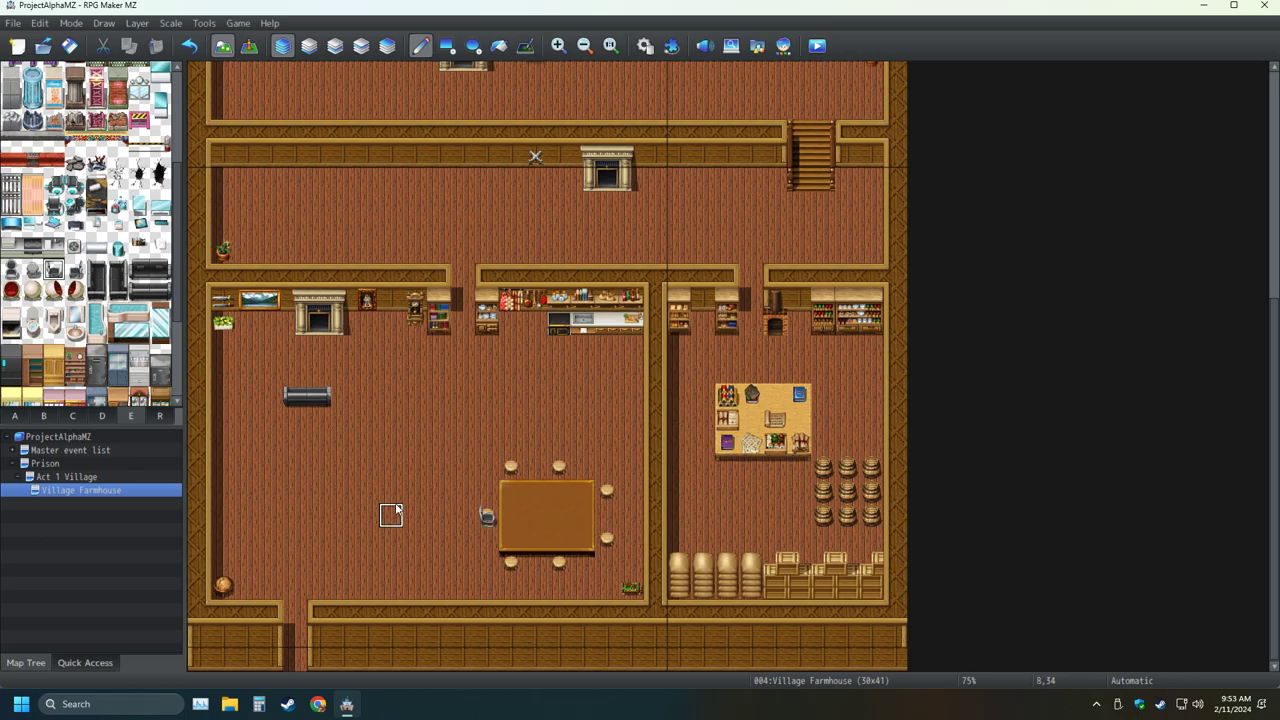
{"action": "left_click", "coordinate": [189, 46]}
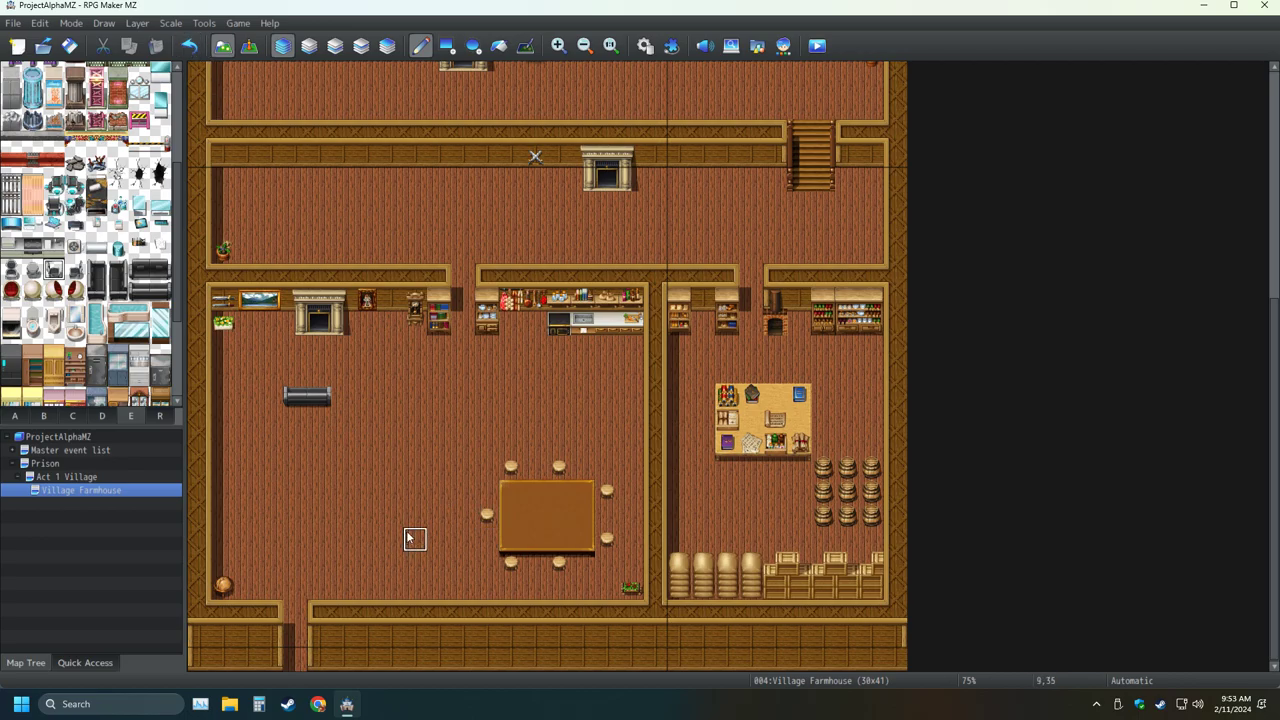
{"action": "left_click", "coordinate": [51, 271]}
{"action": "left_click", "coordinate": [483, 514]}
Place two front-facing School Chair tiles directly above the two stools on the dining table's upper side
{"action": "scroll", "coordinate": [74, 314], "scroll_direction": "down", "scroll_amount": 5}
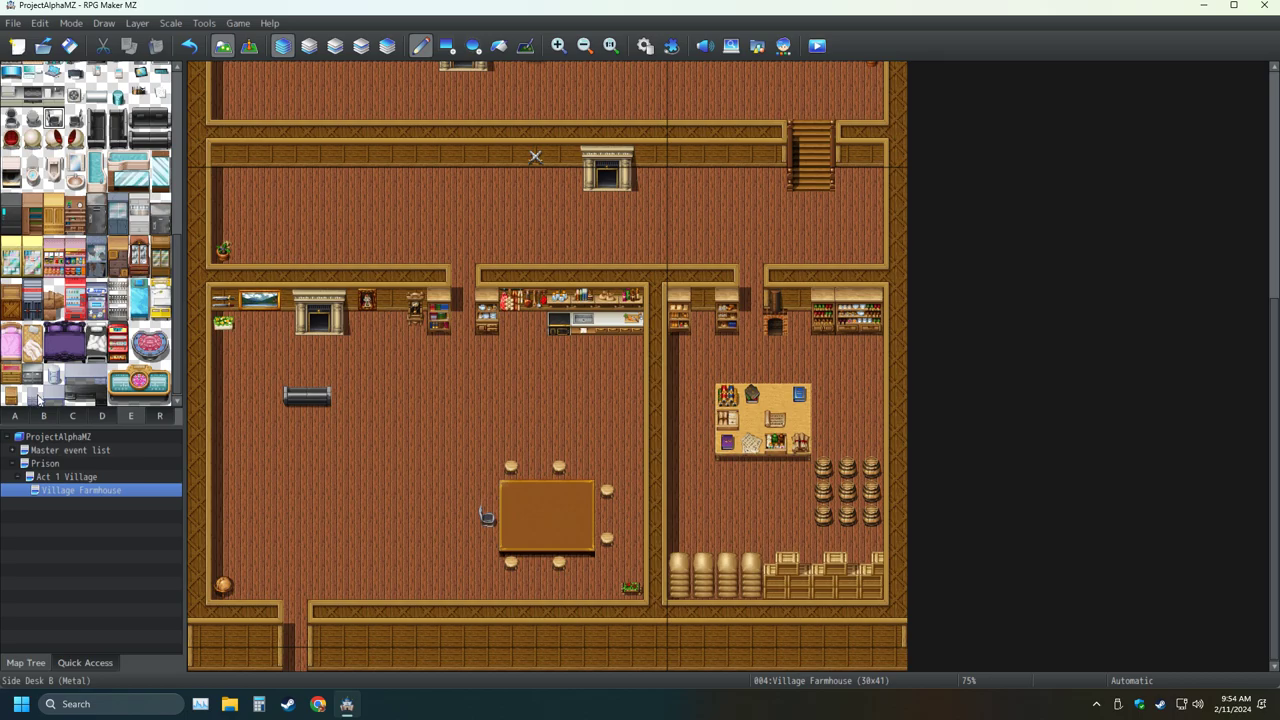
{"action": "scroll", "coordinate": [10, 380], "scroll_direction": "up", "scroll_amount": 3}
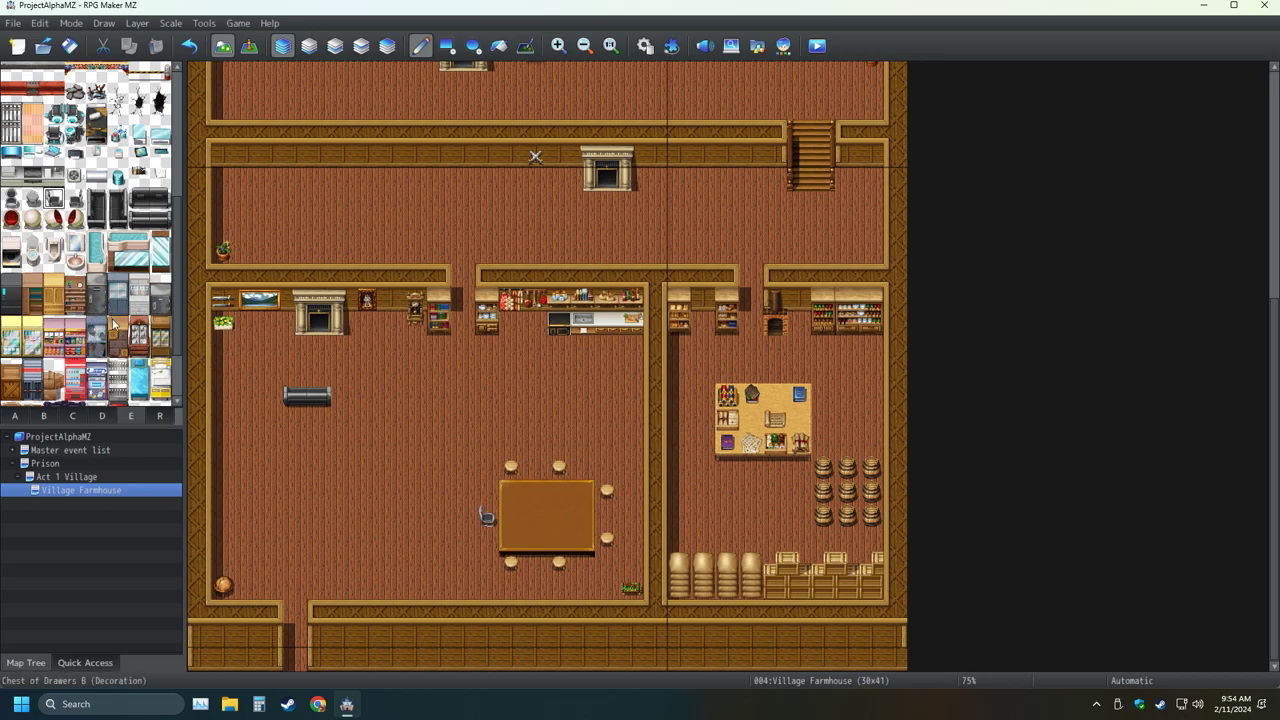
{"action": "scroll", "coordinate": [115, 325], "scroll_direction": "up", "scroll_amount": 5}
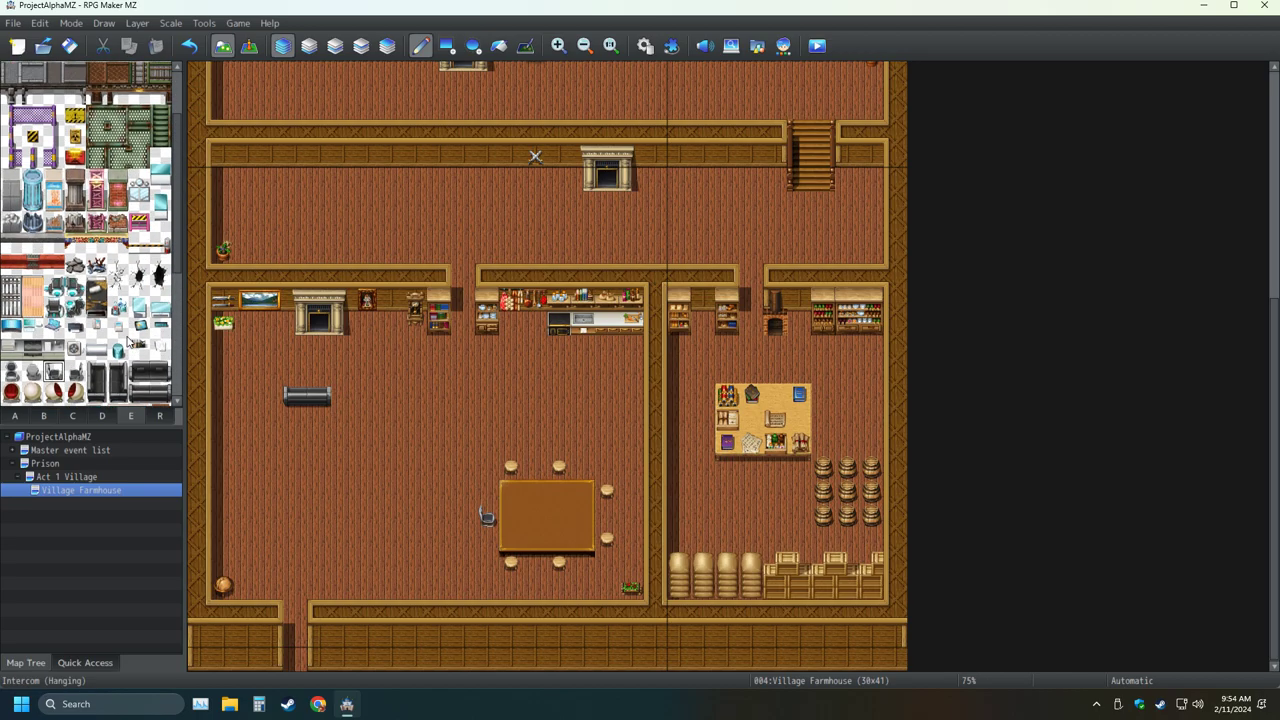
{"action": "scroll", "coordinate": [128, 342], "scroll_direction": "up", "scroll_amount": 2}
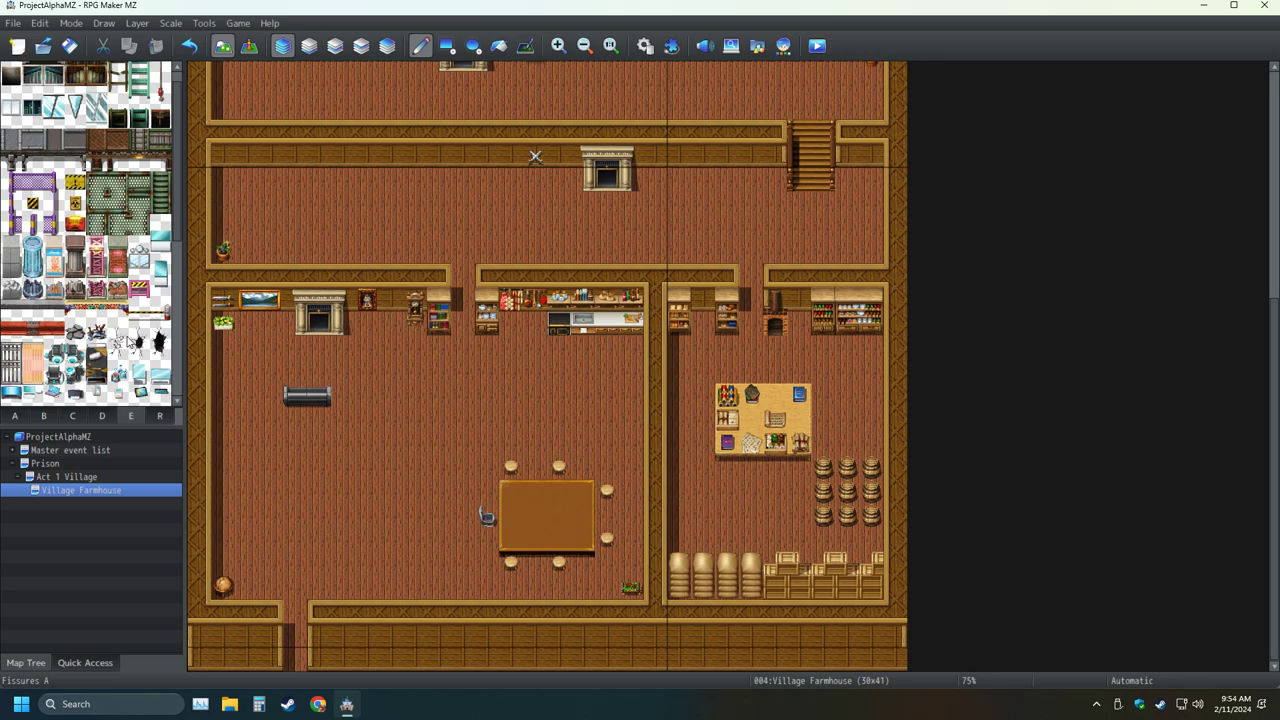
{"action": "scroll", "coordinate": [128, 342], "scroll_direction": "down", "scroll_amount": 5}
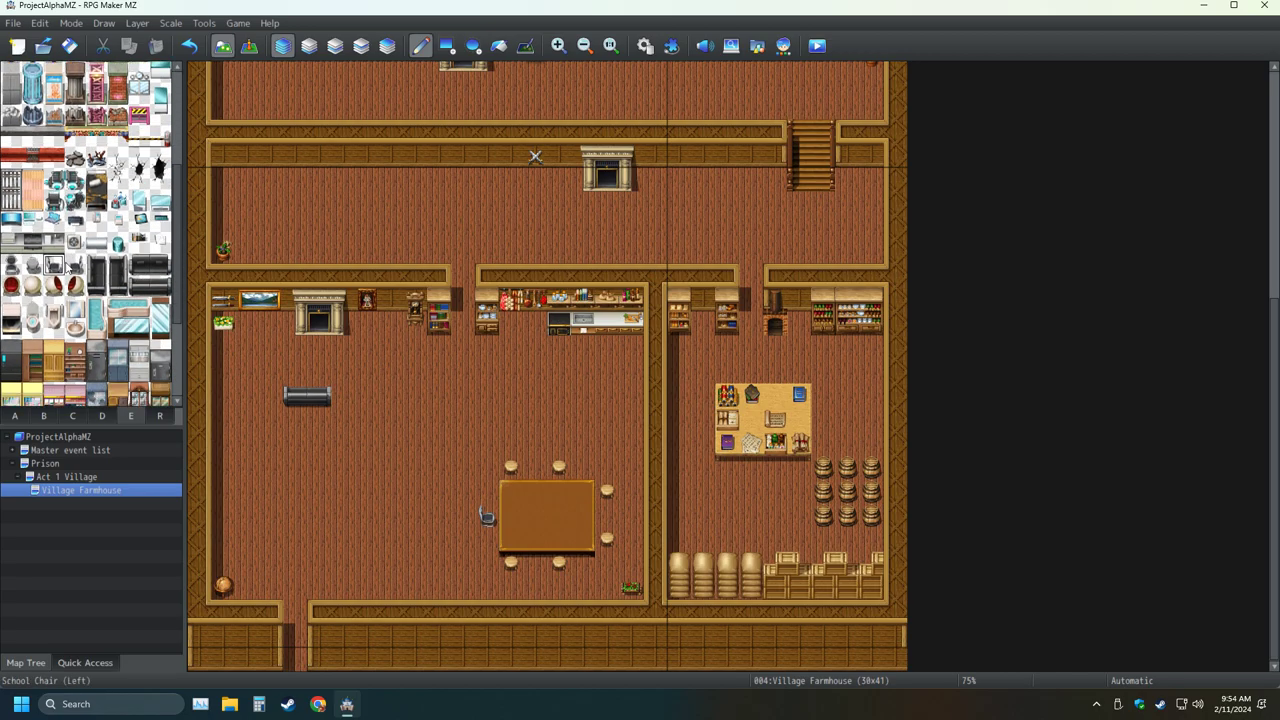
{"action": "left_click", "coordinate": [11, 264]}
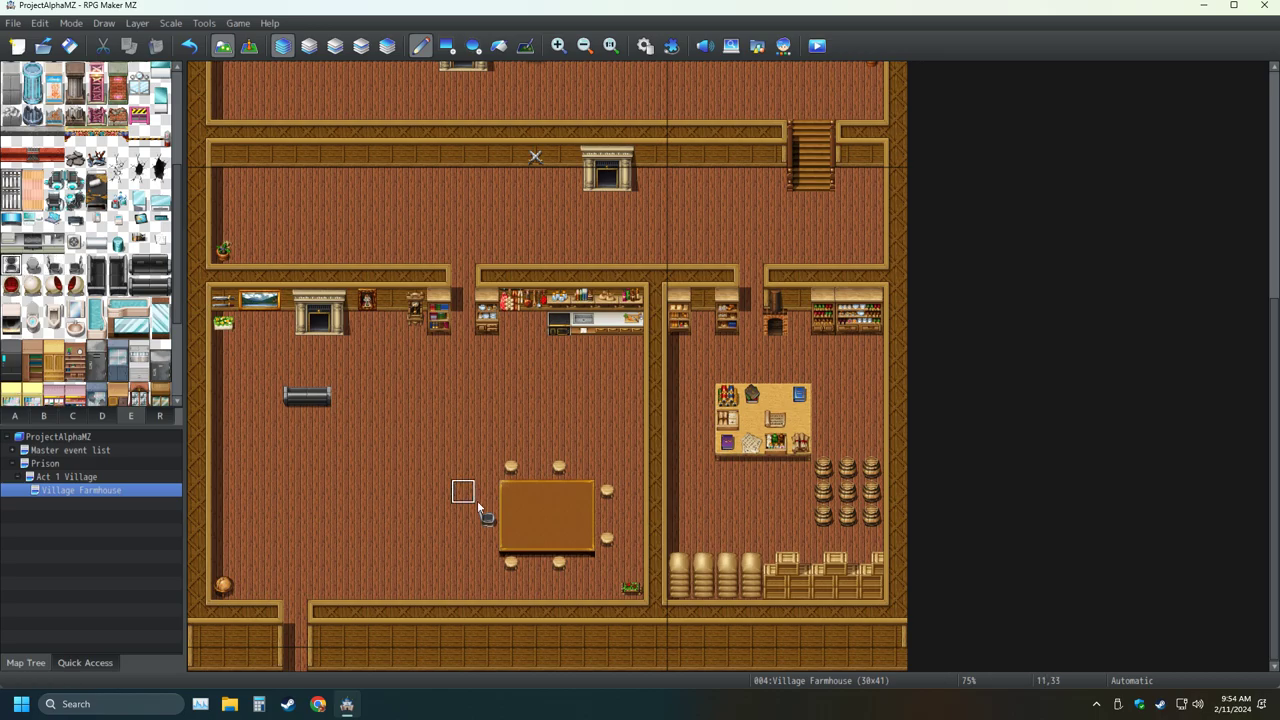
{"action": "left_click", "coordinate": [511, 443]}
{"action": "left_click", "coordinate": [584, 443]}
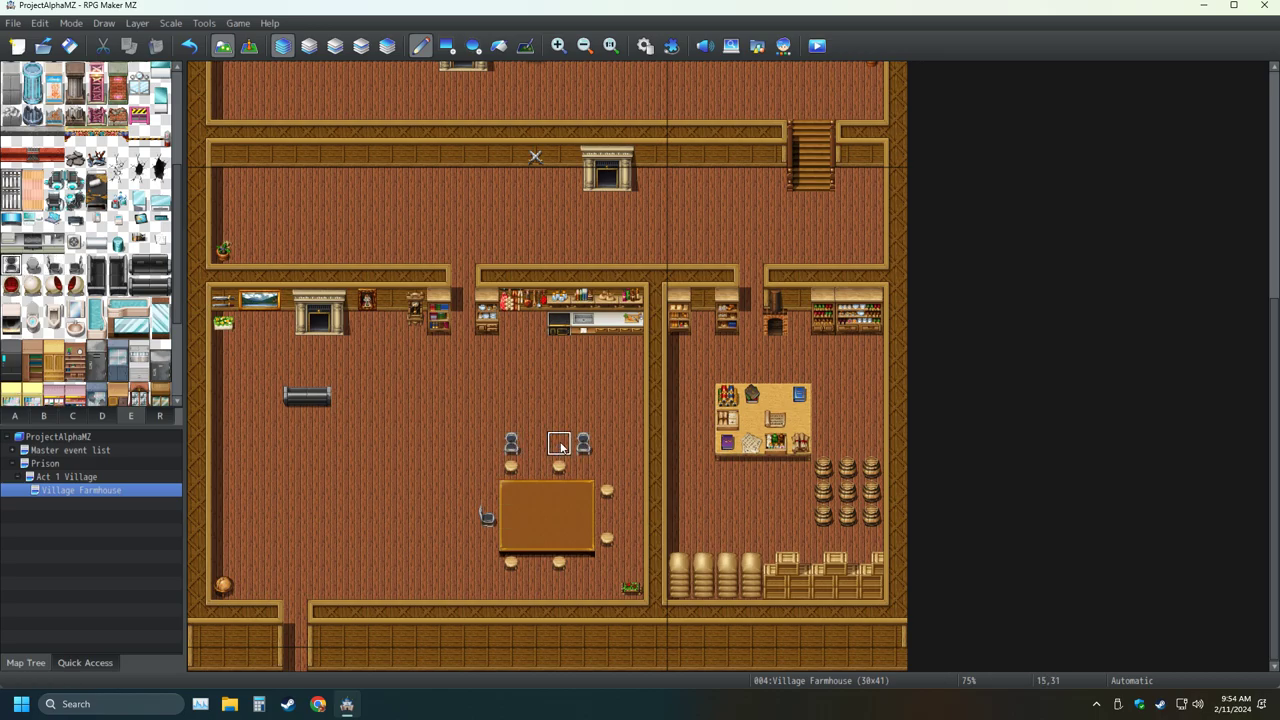
{"action": "left_click", "coordinate": [189, 47]}
{"action": "left_click", "coordinate": [559, 443]}
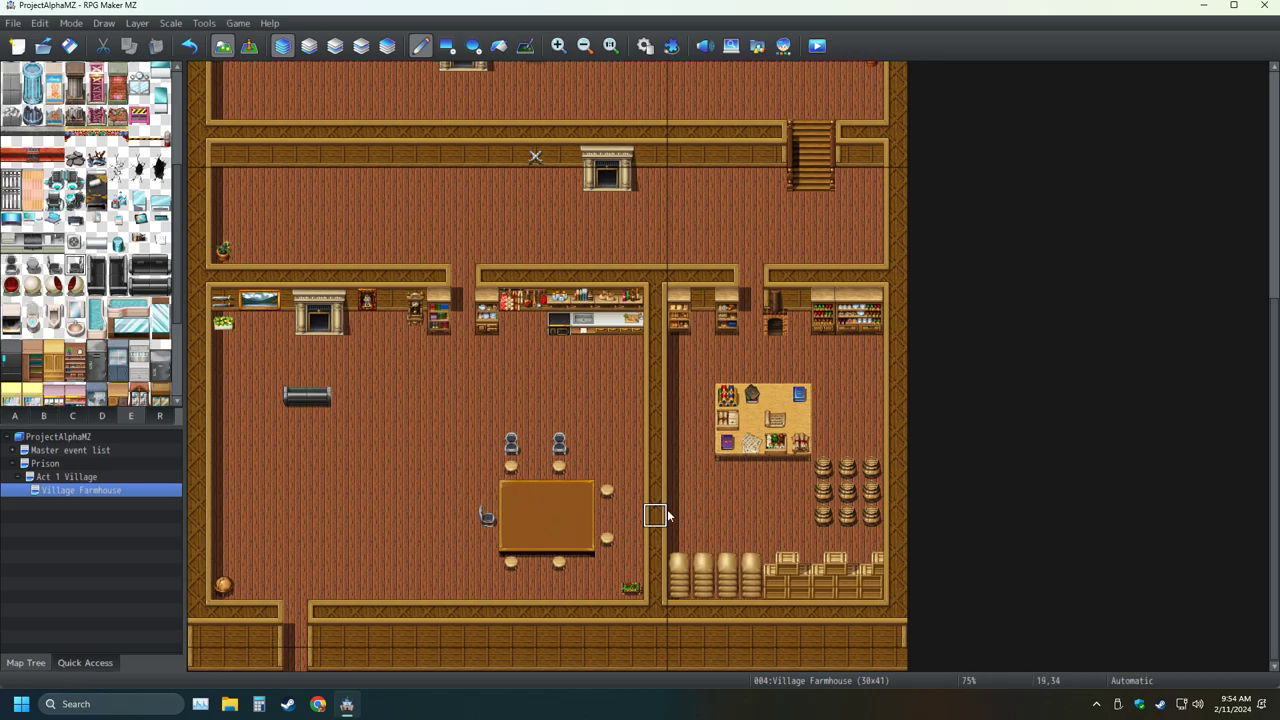
Place two School Chair tiles outside the stools on the dining table's right side and two below its lower stools, all facing the table
{"action": "left_click", "coordinate": [632, 492]}
{"action": "left_click", "coordinate": [632, 540]}
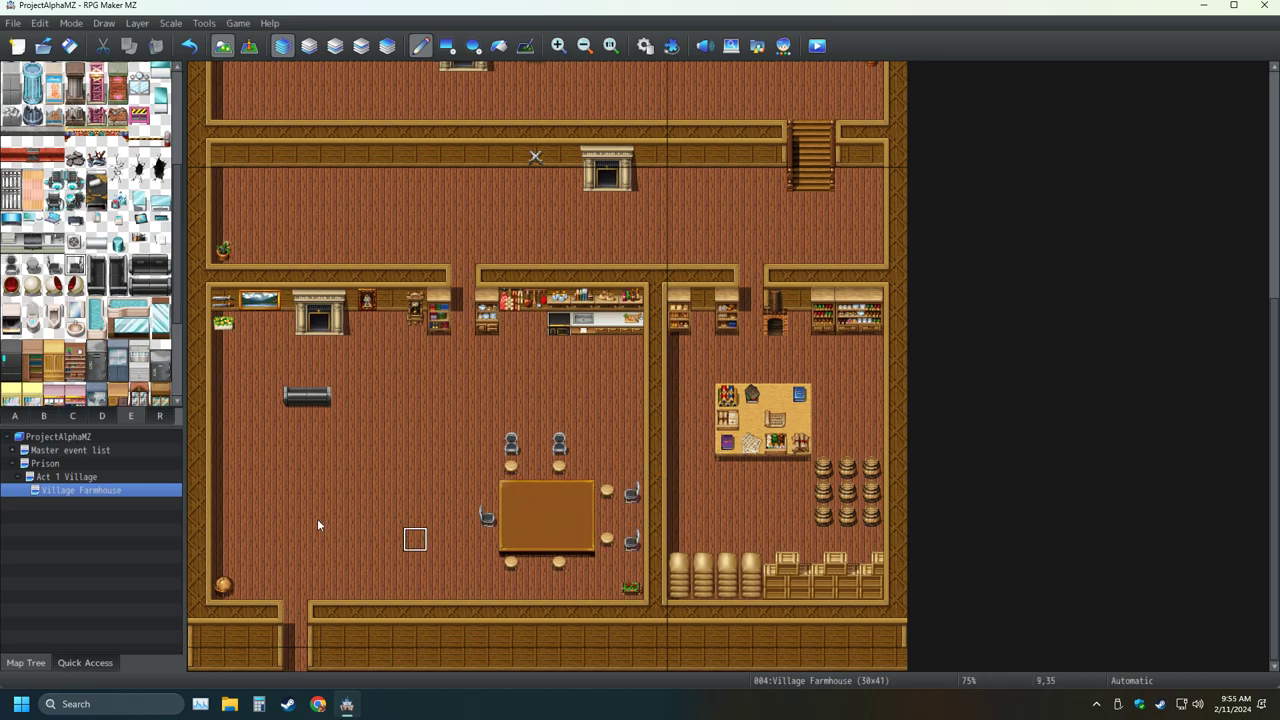
{"action": "left_click", "coordinate": [33, 264]}
{"action": "left_click", "coordinate": [511, 587]}
{"action": "left_click", "coordinate": [559, 587]}
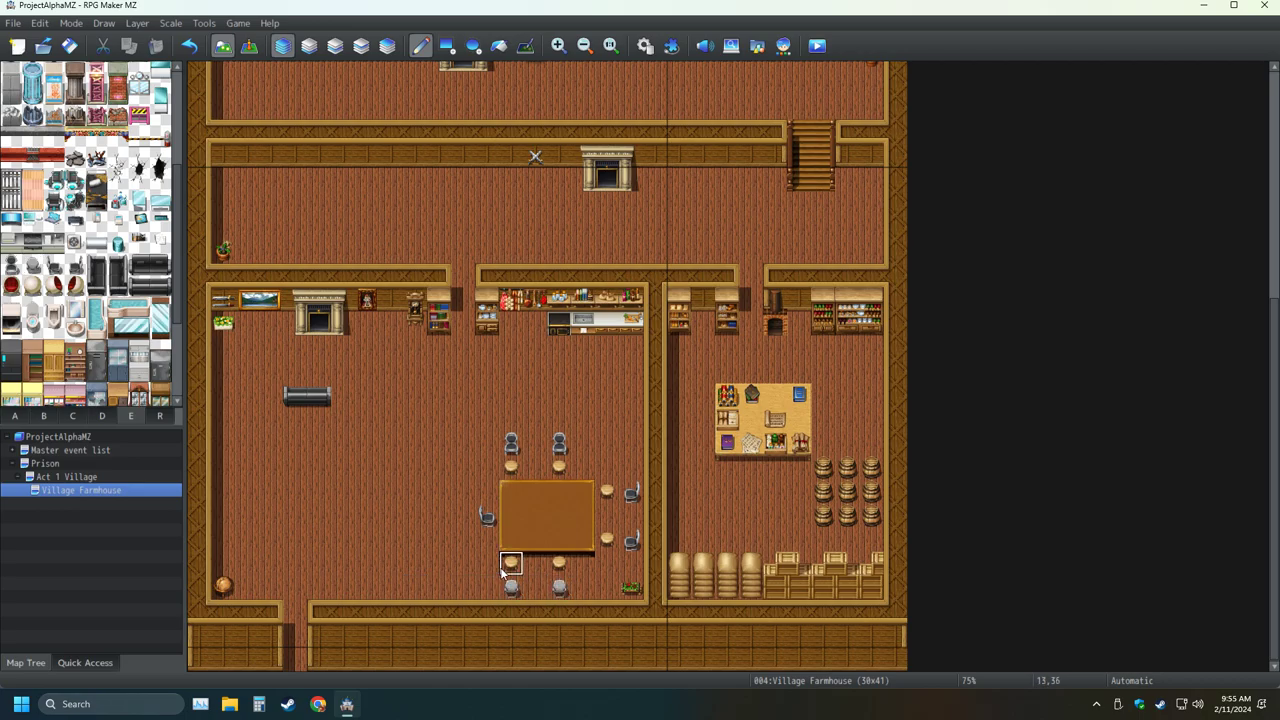
Erase the stools from the upper, right and lower sides of the dining table
{"action": "left_click", "coordinate": [559, 563]}
{"action": "left_click", "coordinate": [607, 541]}
{"action": "left_click", "coordinate": [607, 491]}
{"action": "left_click", "coordinate": [559, 467]}
{"action": "left_click", "coordinate": [511, 467]}
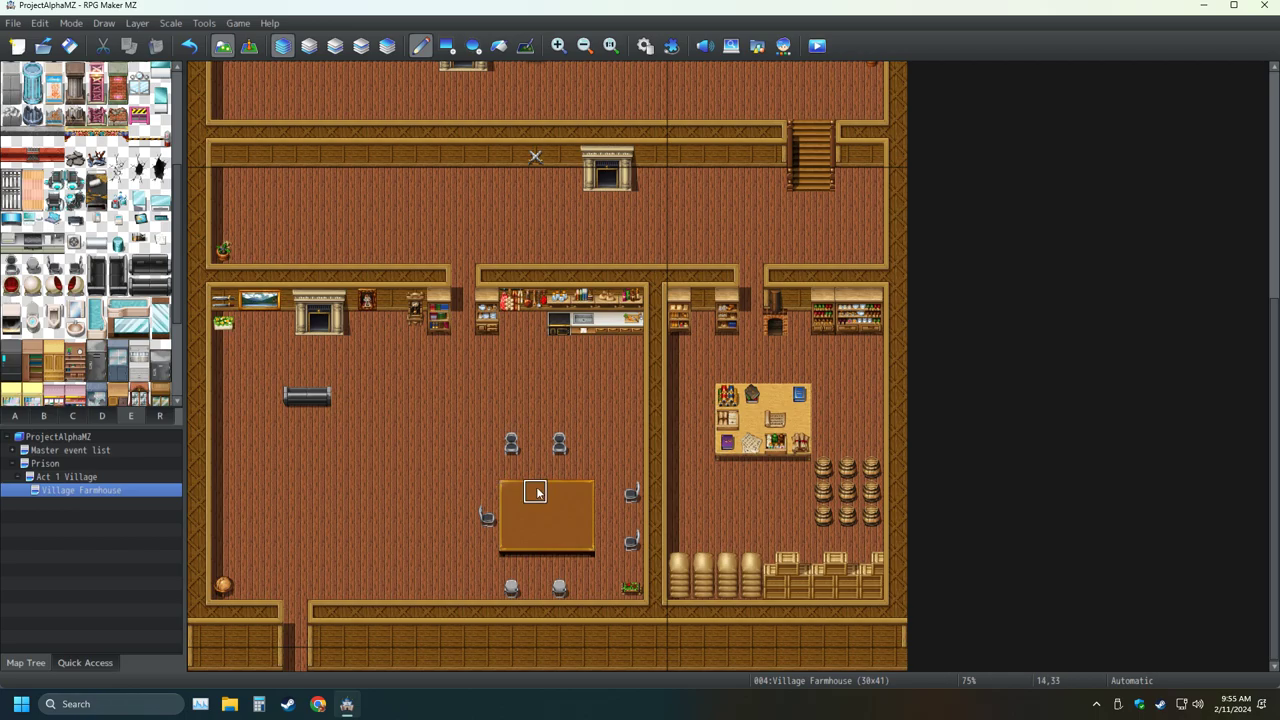
Place matching School Chair tiles in the former stool spots on the dining table's upper, right and lower sides
{"action": "left_click", "coordinate": [511, 467]}
{"action": "left_click", "coordinate": [559, 467]}
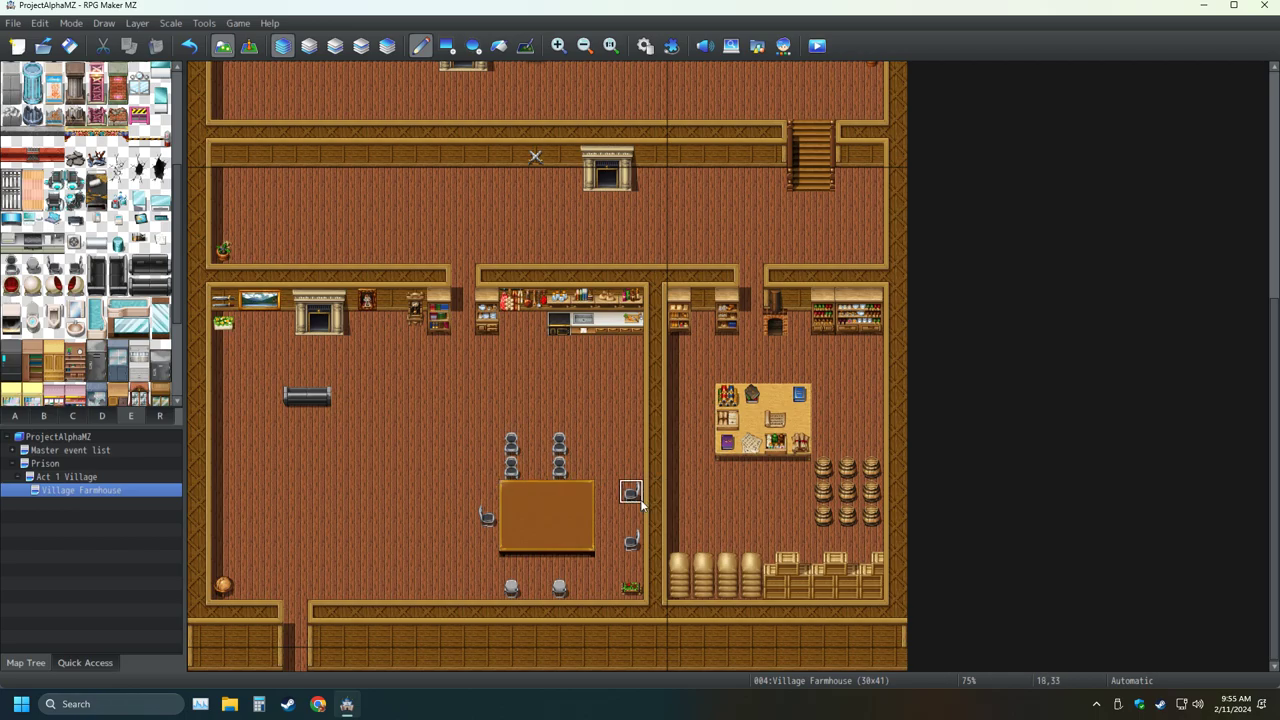
{"action": "left_click", "coordinate": [607, 491]}
{"action": "left_click", "coordinate": [607, 541]}
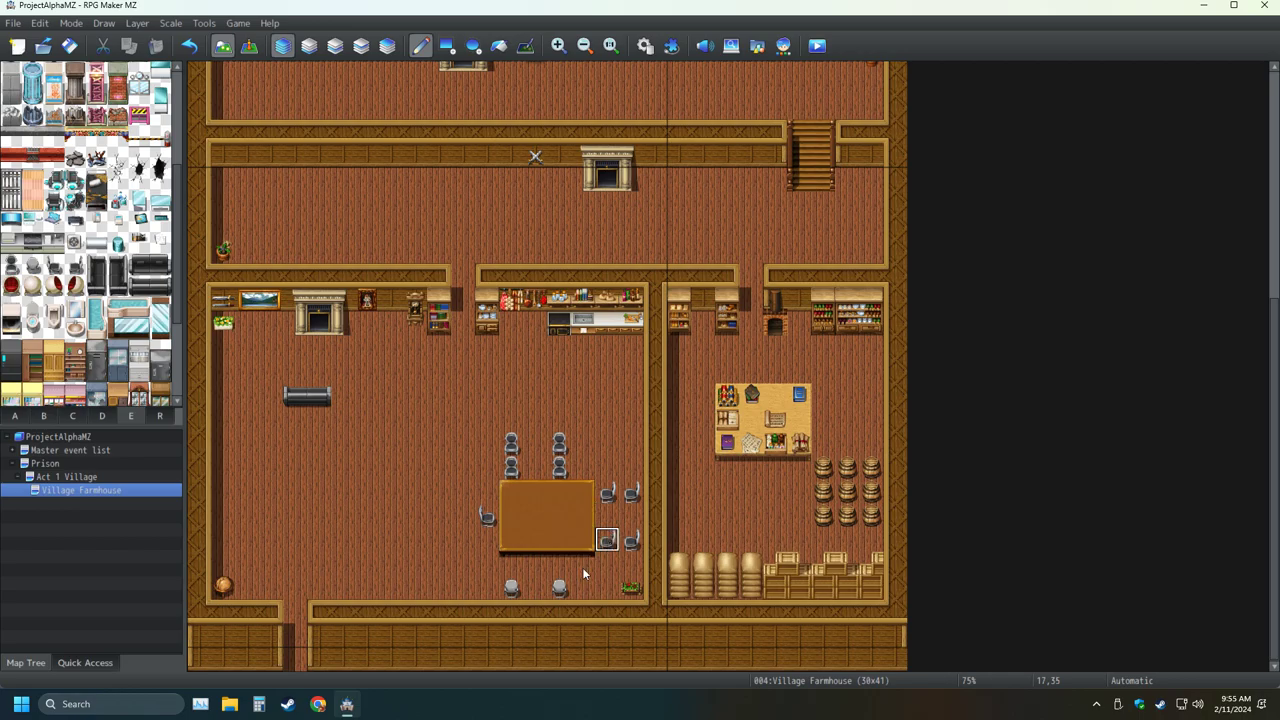
{"action": "left_click", "coordinate": [559, 563]}
{"action": "left_click", "coordinate": [511, 563]}
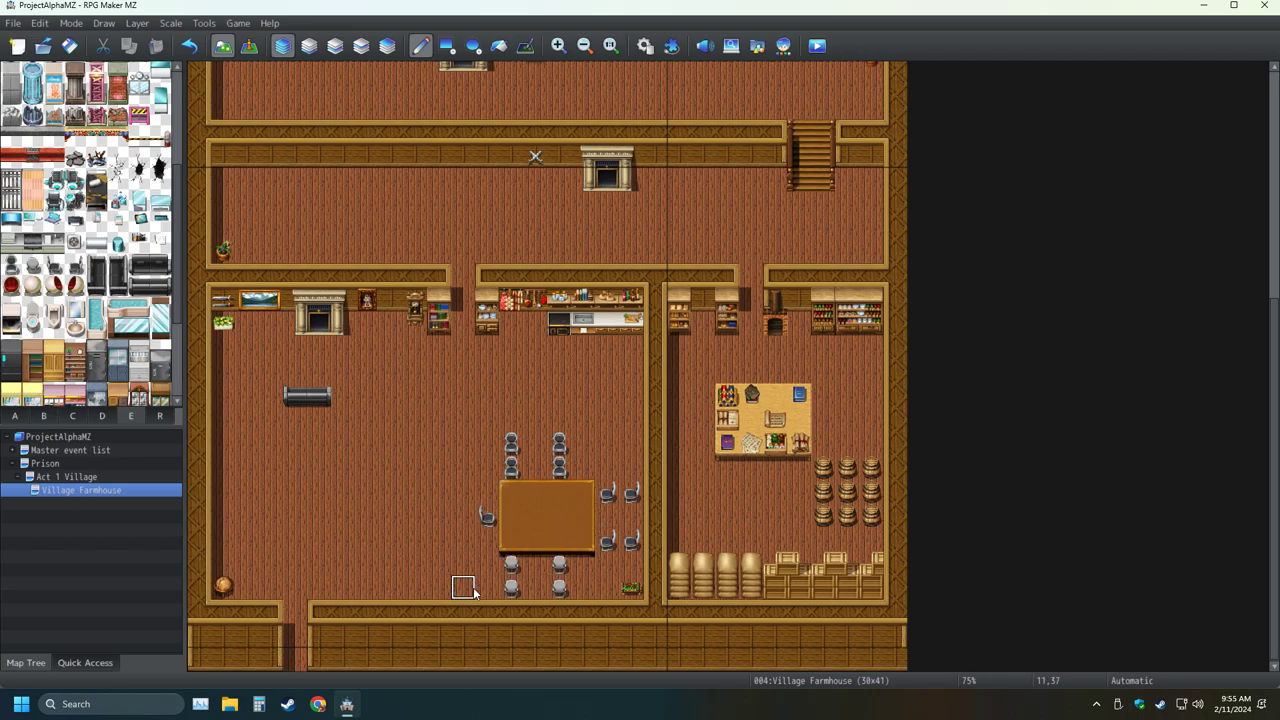
Erase the six outer School Chair tiles, leaving only the chairs directly against the dining table
{"action": "left_click", "coordinate": [511, 590]}
{"action": "left_click", "coordinate": [559, 588]}
{"action": "left_click", "coordinate": [632, 542]}
{"action": "left_click", "coordinate": [632, 492]}
{"action": "left_click", "coordinate": [559, 443]}
{"action": "left_click", "coordinate": [511, 443]}
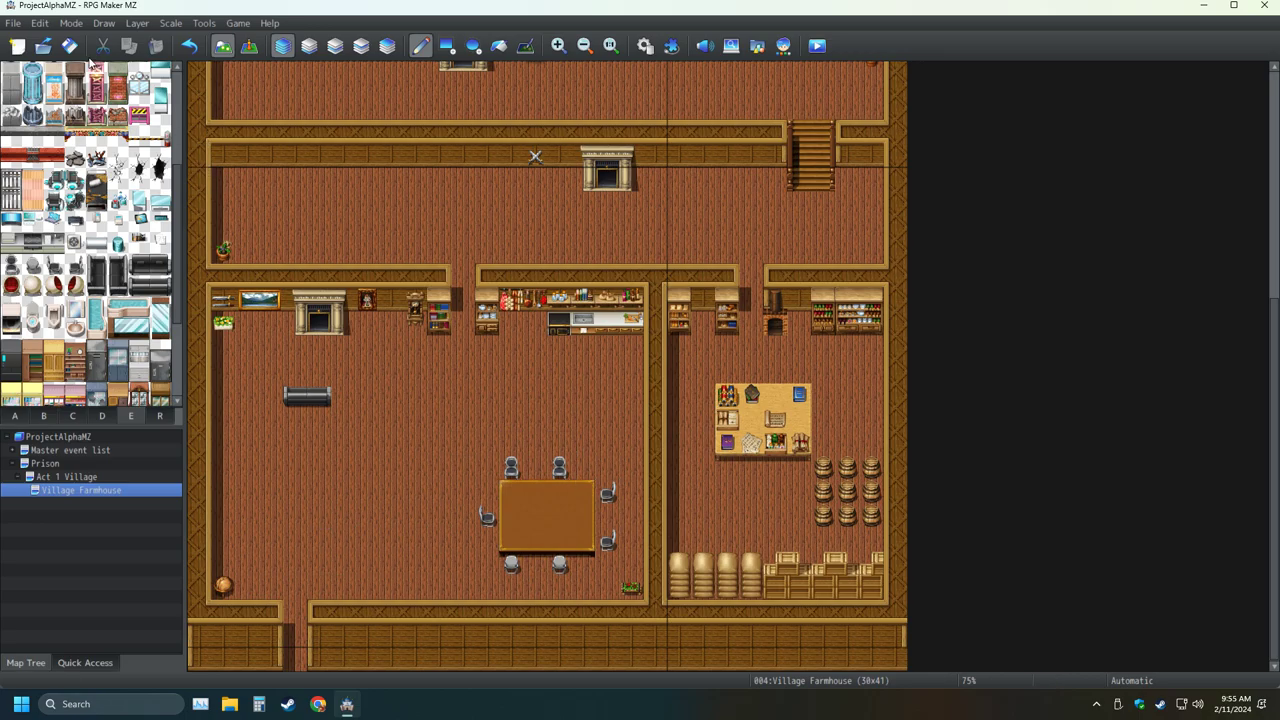
Set the player's starting position on tile 11,34, just left of the dining table's left chair, discarding the new event opened by mistake
{"action": "left_click", "coordinate": [249, 45]}
{"action": "double_click", "coordinate": [449, 531]}
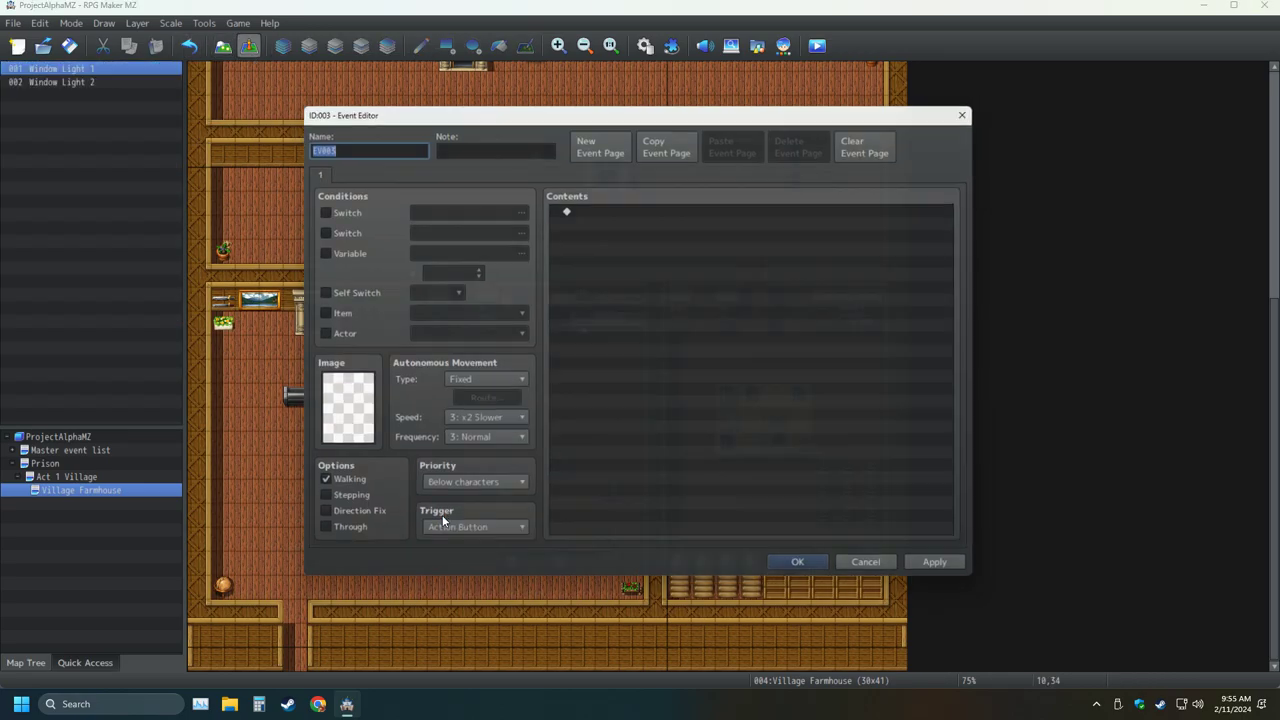
{"action": "left_click", "coordinate": [879, 573]}
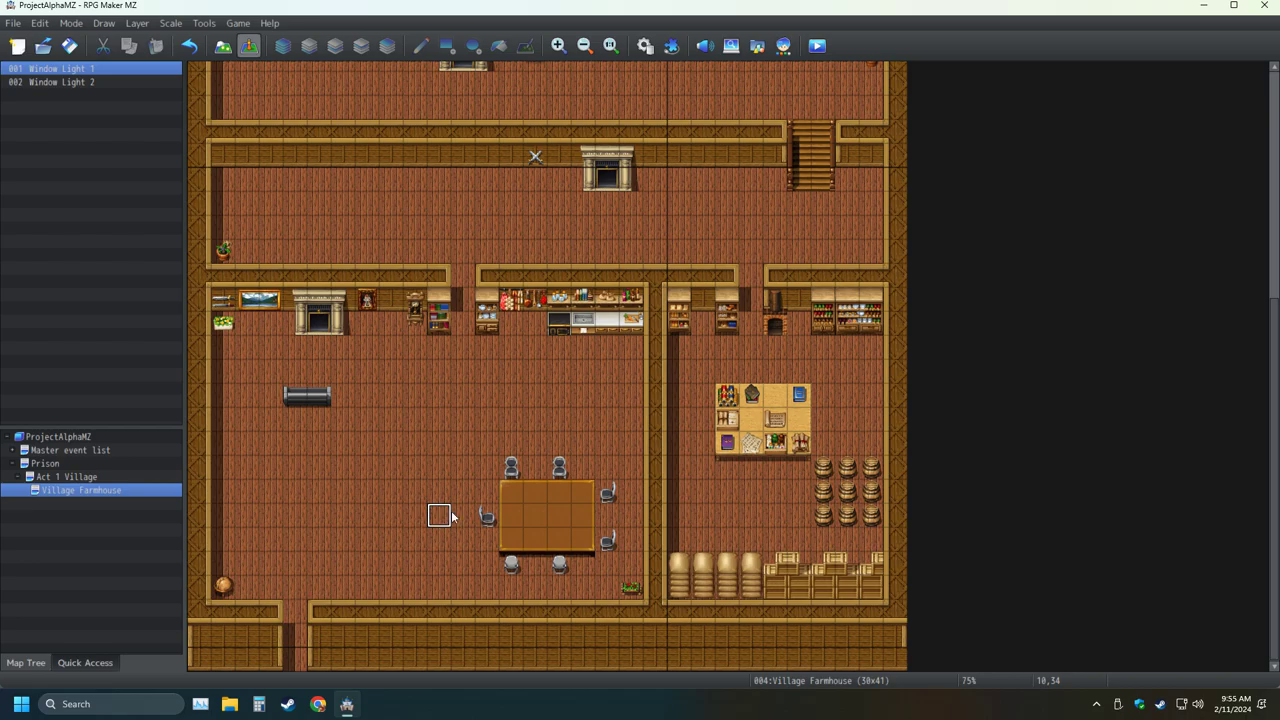
{"action": "right_click", "coordinate": [452, 512]}
{"action": "mouse_move", "coordinate": [520, 708]}
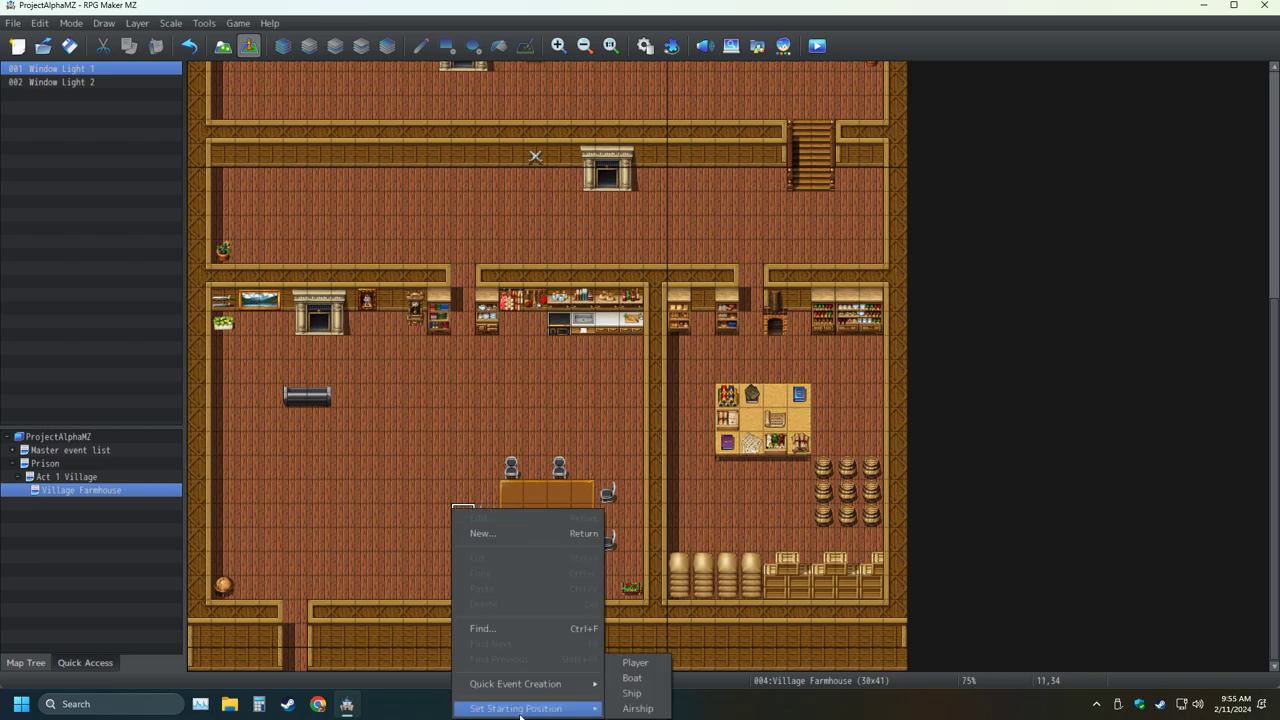
{"action": "left_click", "coordinate": [635, 663]}
Start a playtest of the project and begin the game in the farmhouse
{"action": "left_click", "coordinate": [817, 47]}
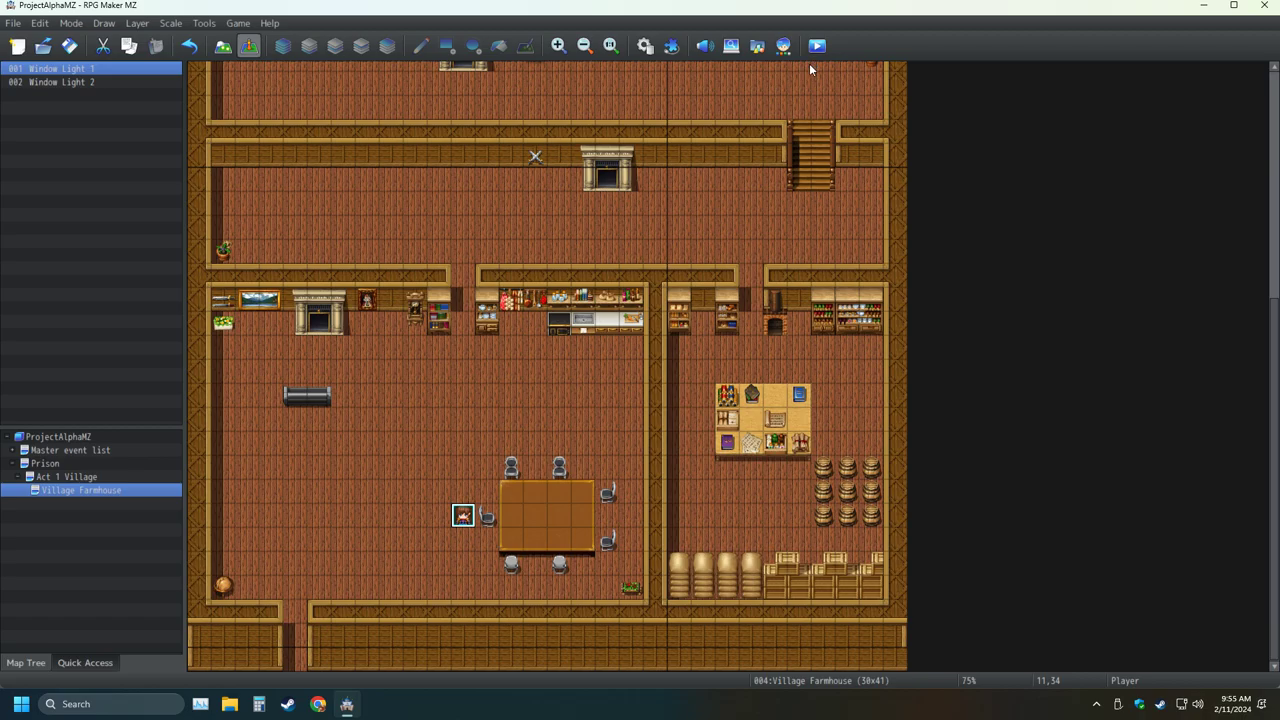
{"action": "left_click", "coordinate": [816, 47]}
{"action": "left_click", "coordinate": [626, 374]}
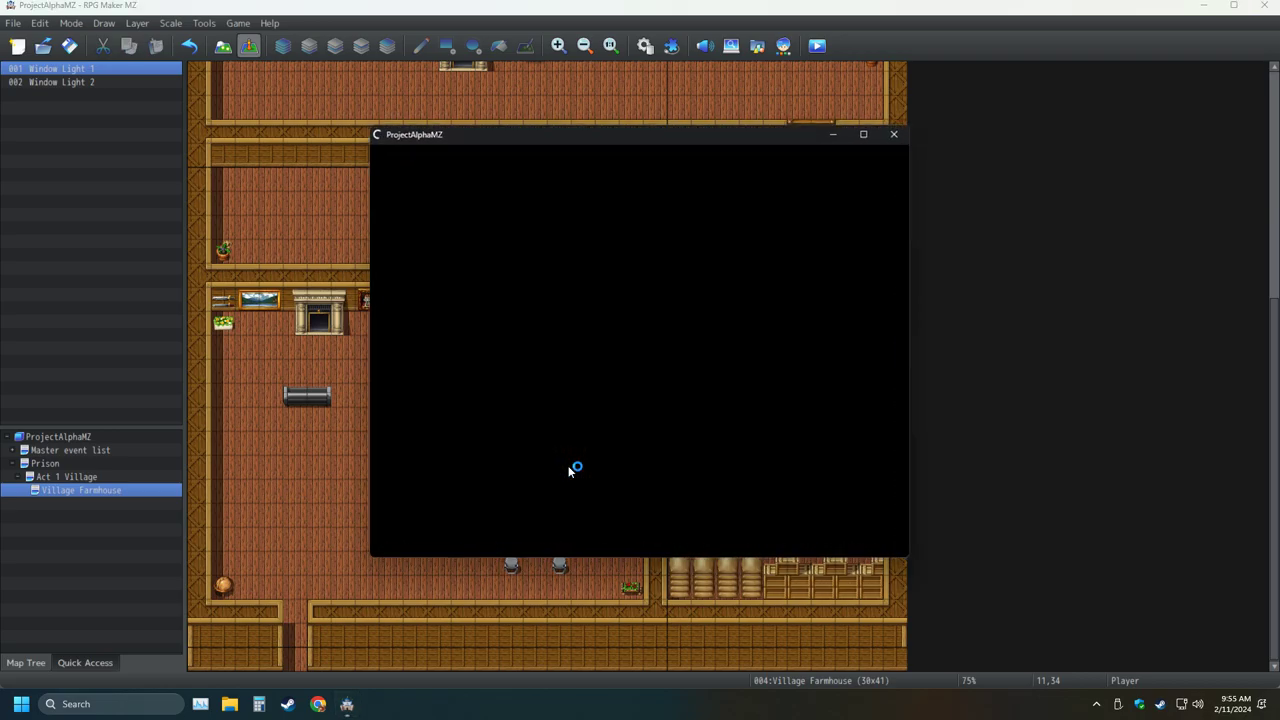
{"action": "key", "text": "Return"}
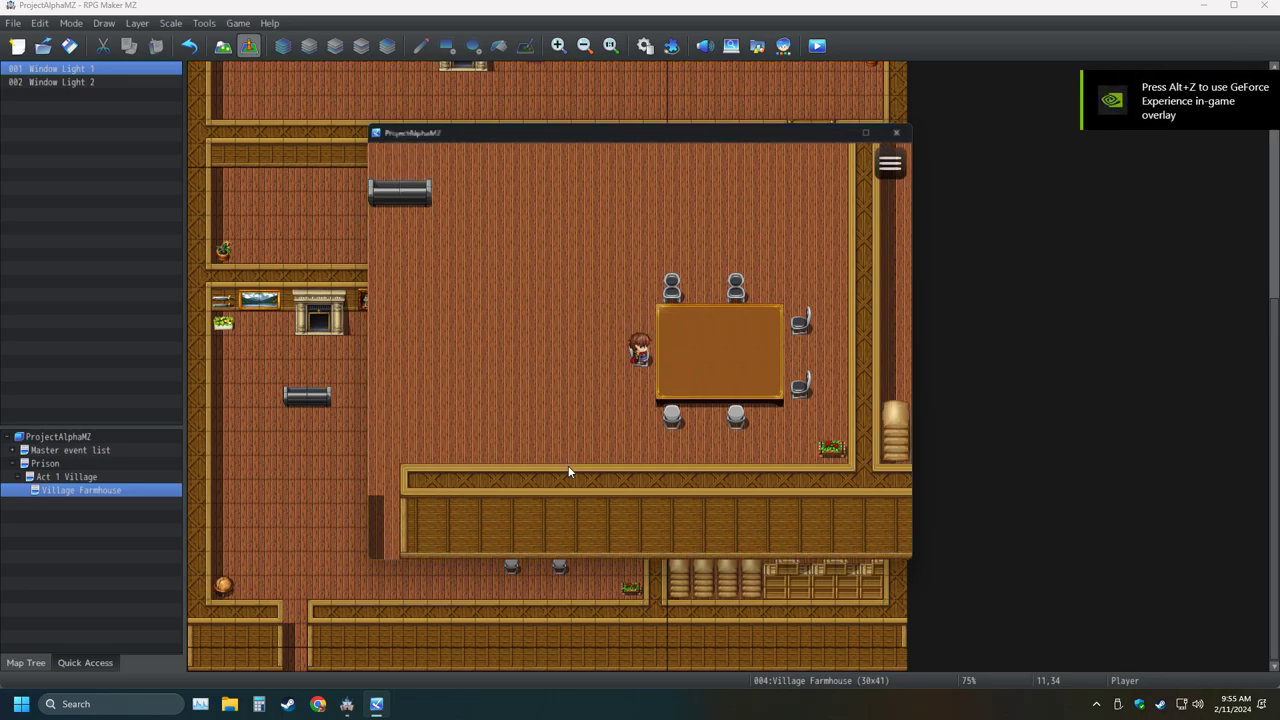
Walk the player from the left chair around to the lower chair to test passability, and close the playtest
{"action": "key", "text": "Down"}
{"action": "key", "text": "Down"}
{"action": "key", "text": "Right"}
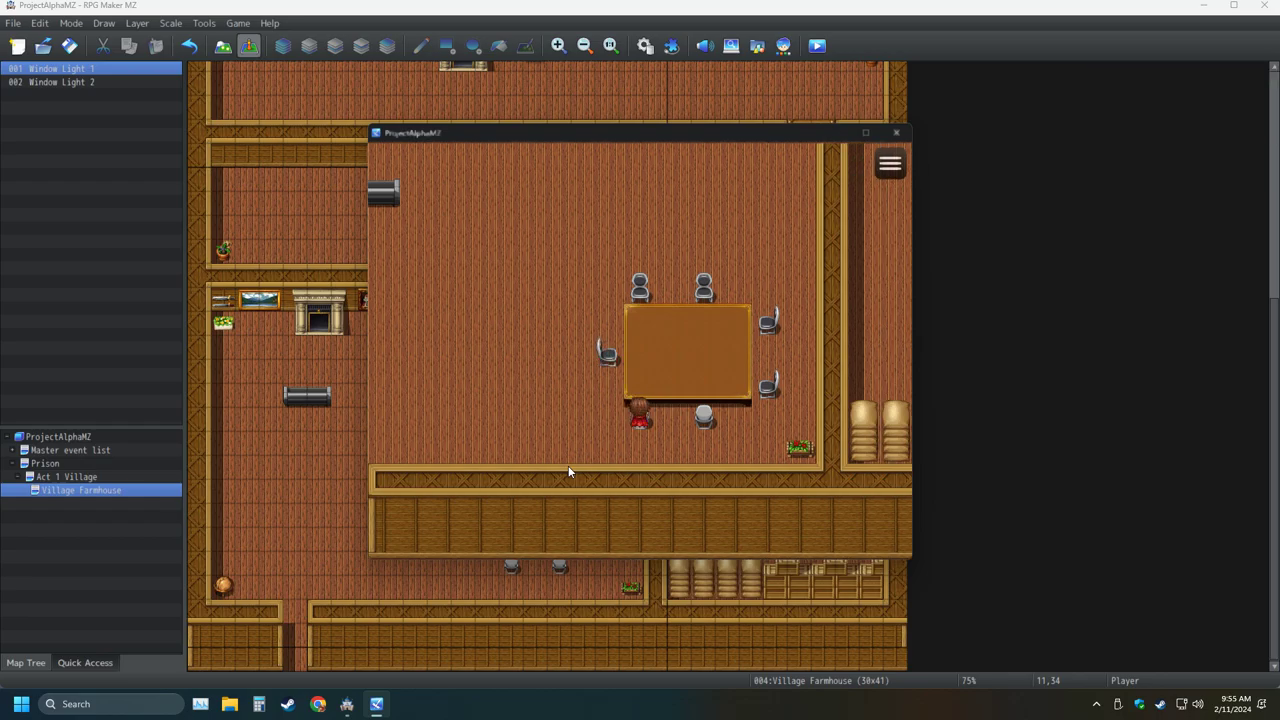
{"action": "key", "text": "alt+F4"}
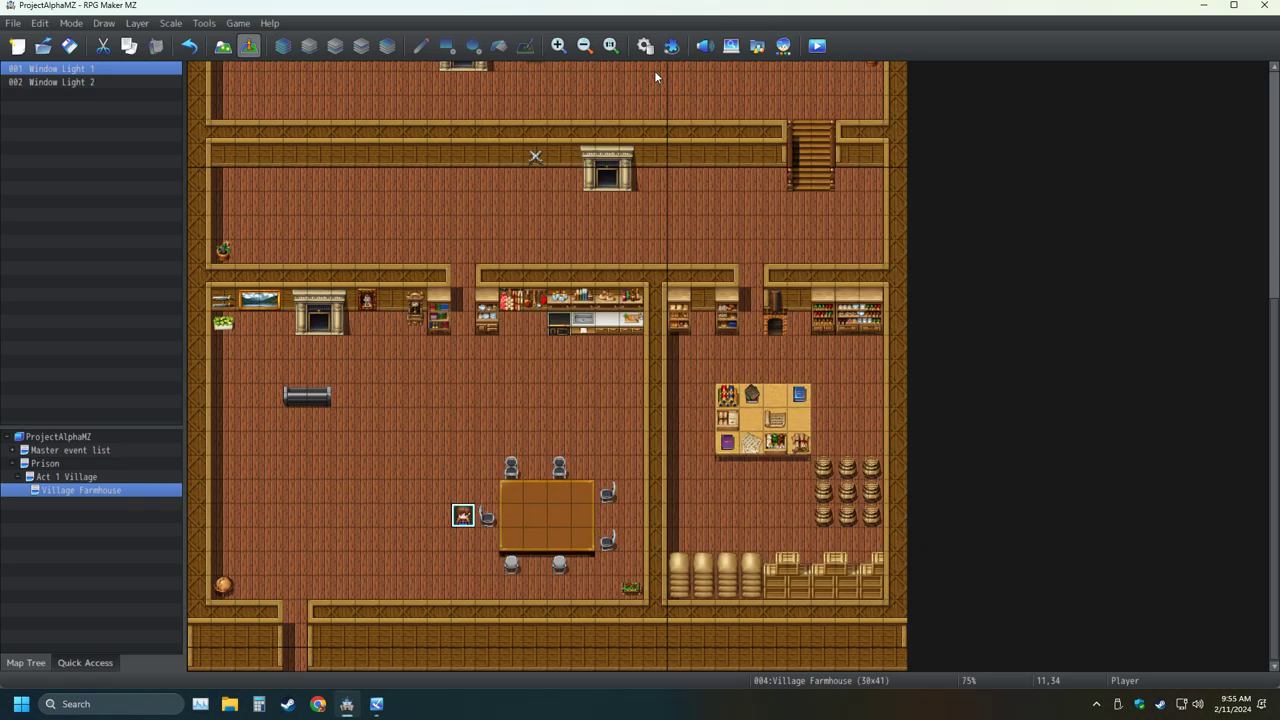
Toggle the Bush flag on the back-view school chair tile on page E of the Inside tileset and save the database
{"action": "left_click", "coordinate": [645, 45]}
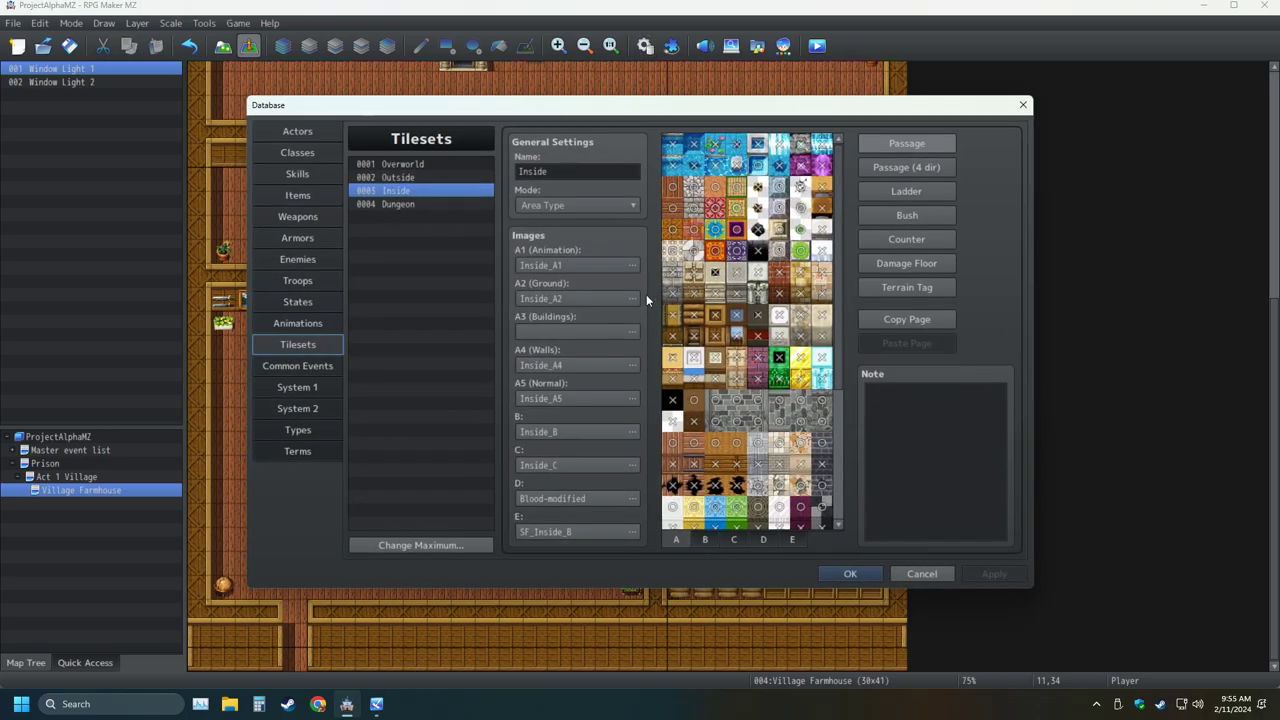
{"action": "left_click", "coordinate": [928, 214]}
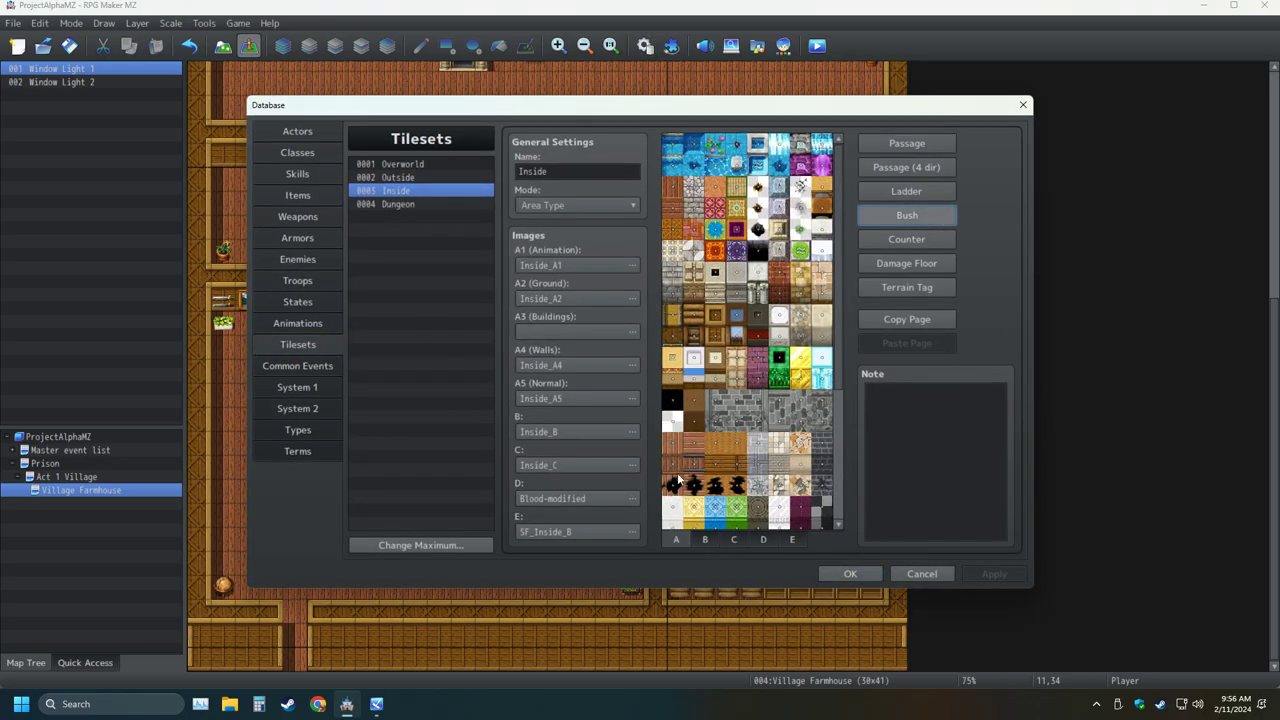
{"action": "left_click", "coordinate": [800, 541]}
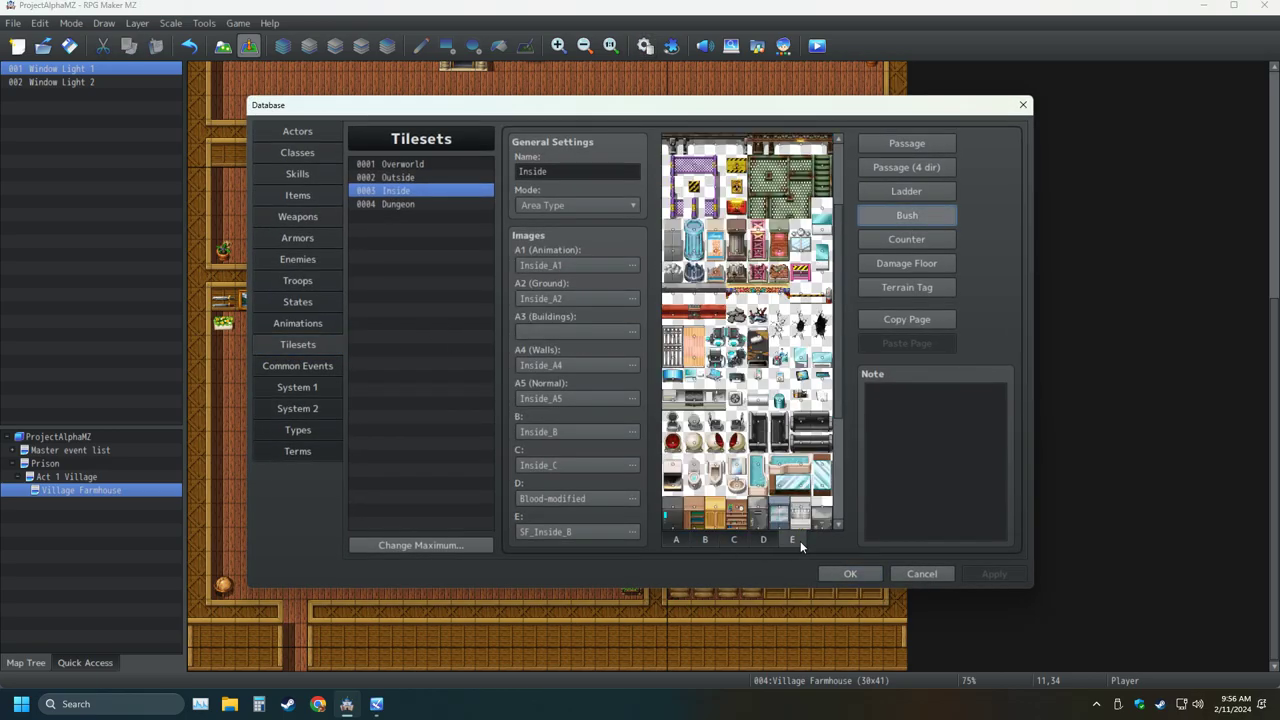
{"action": "left_click", "coordinate": [690, 422]}
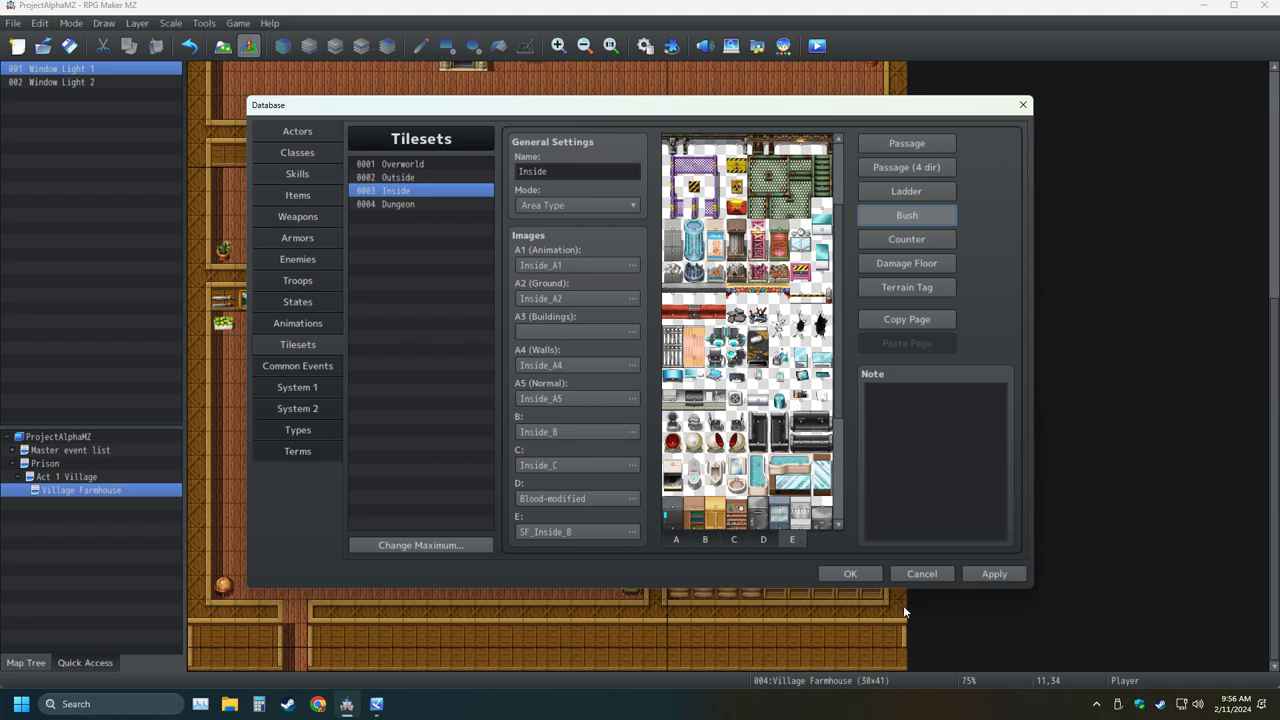
{"action": "left_click", "coordinate": [849, 574]}
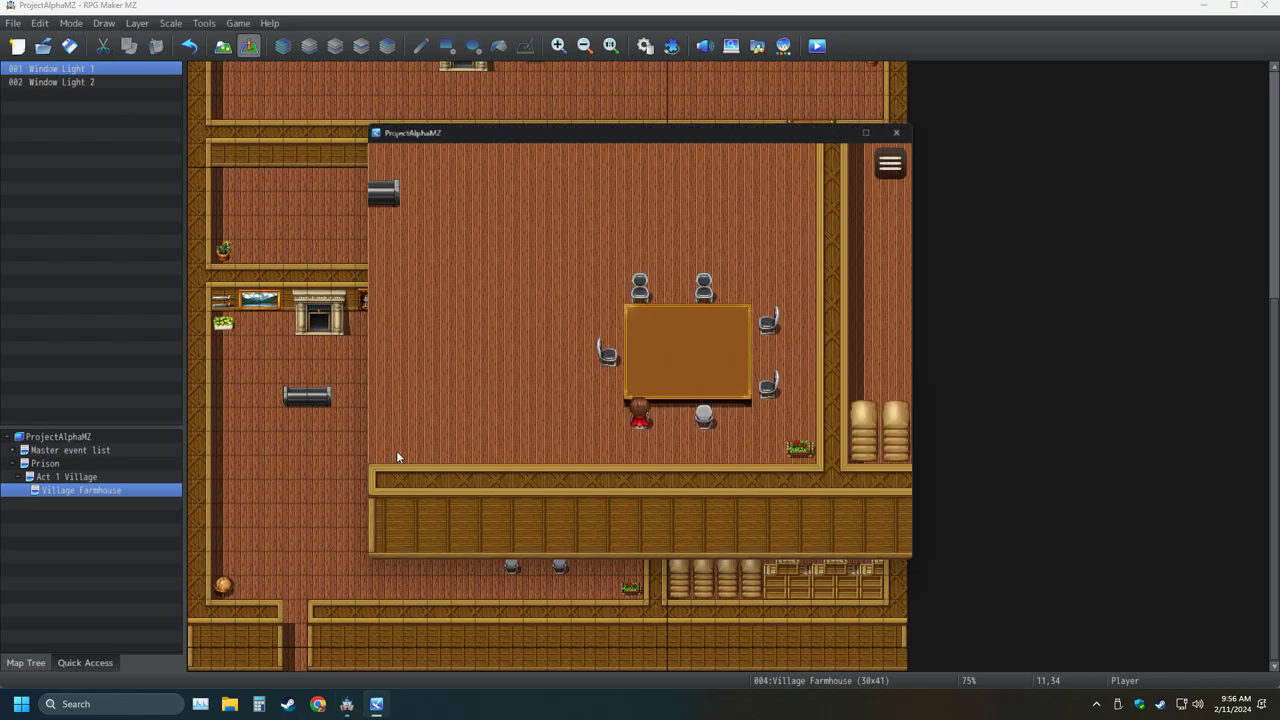
Playtest the farmhouse, walking the player onto the table's lower chair to check the Bush effect, and close the playtest
{"action": "key", "text": "Return"}
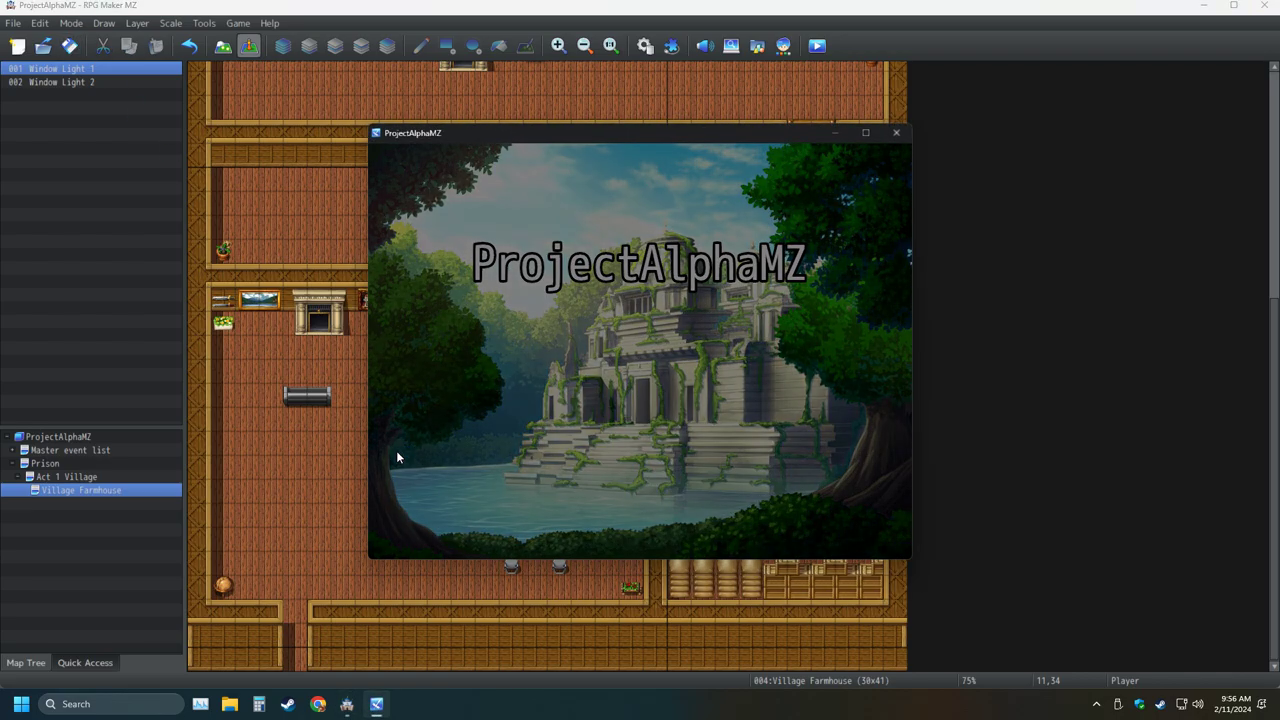
{"action": "key", "text": "Right"}
{"action": "key", "text": "Down"}
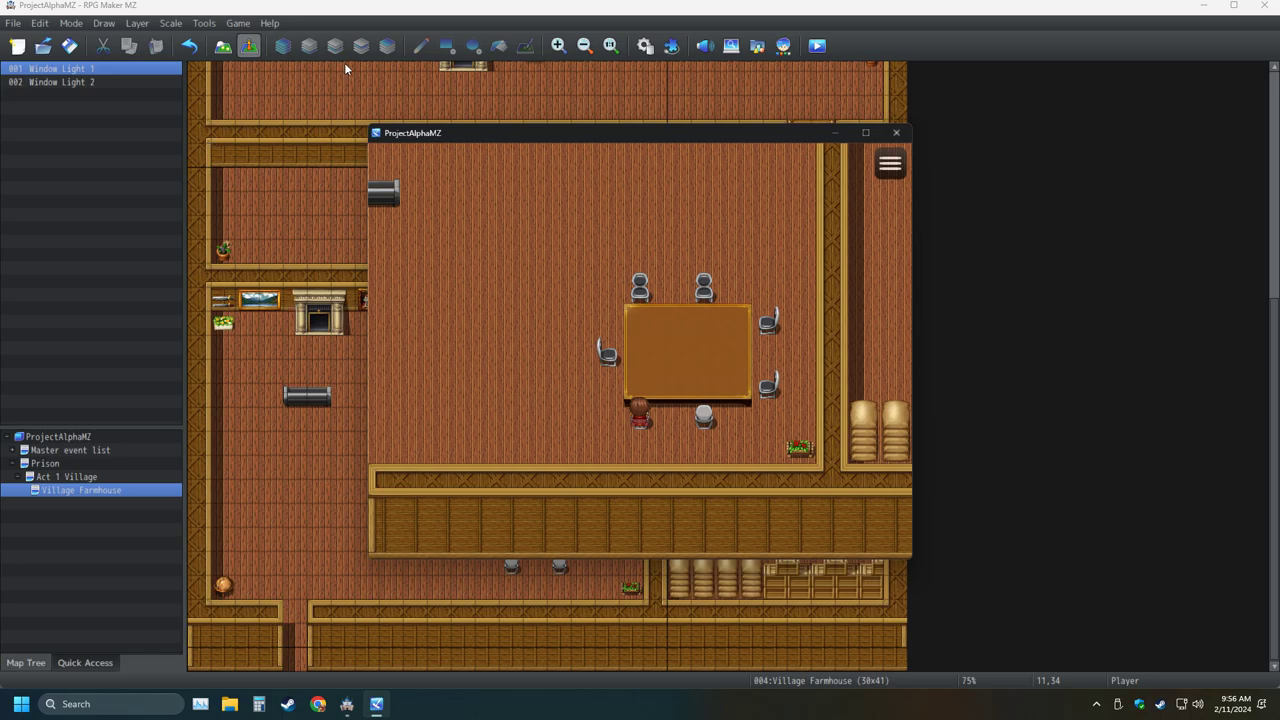
{"action": "key", "text": "alt+F4"}
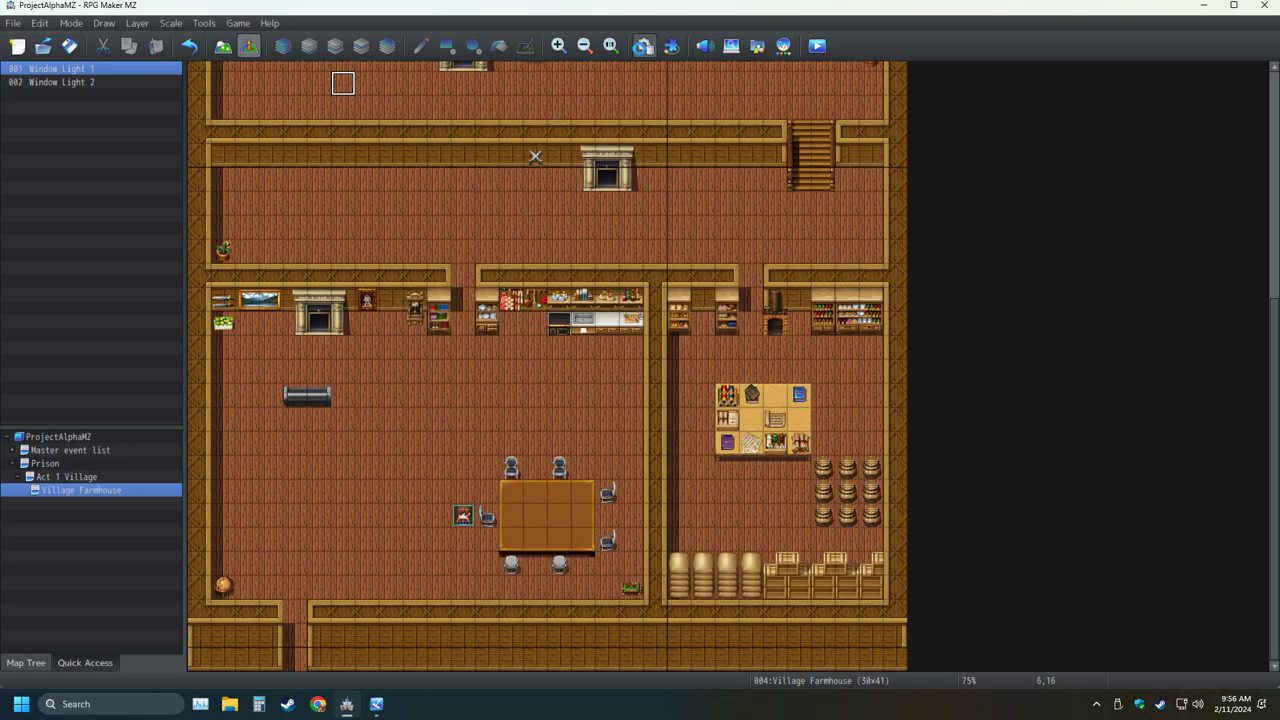
Toggle the back-view school chair's Bush flag again and set its passage to star so it draws above the player
{"action": "left_click", "coordinate": [645, 45]}
{"action": "left_click", "coordinate": [793, 540]}
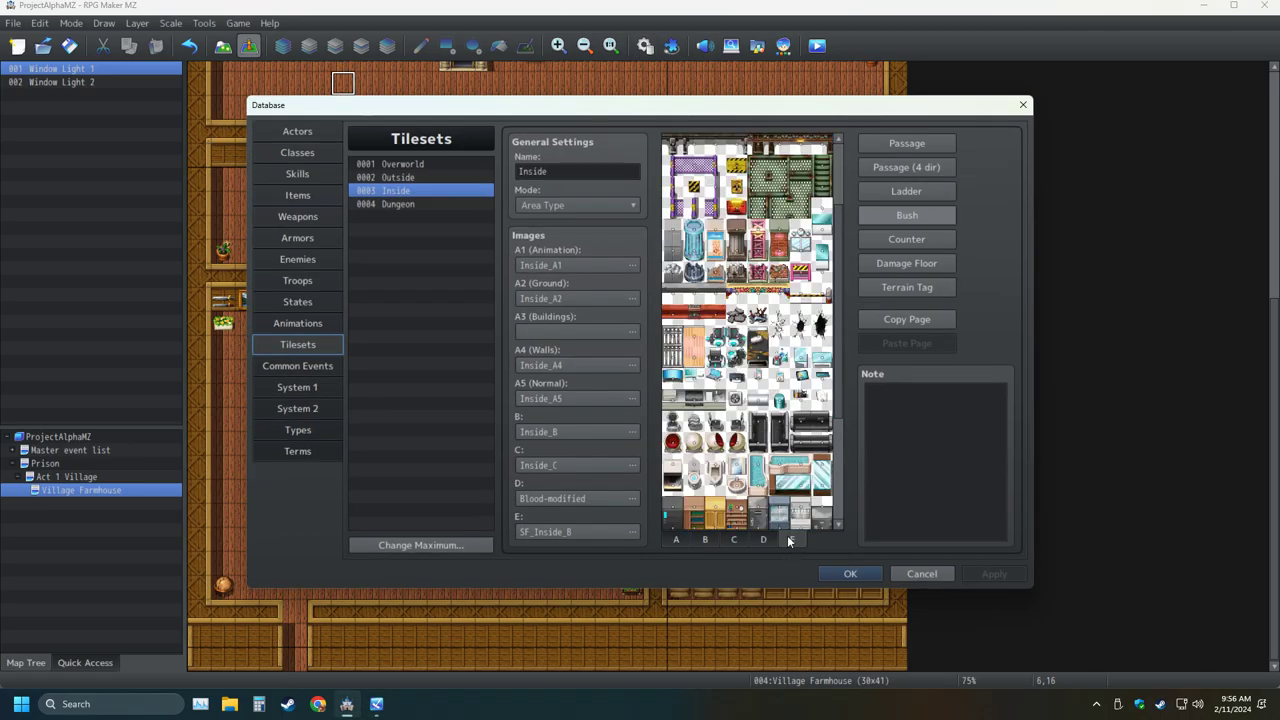
{"action": "left_click", "coordinate": [914, 220]}
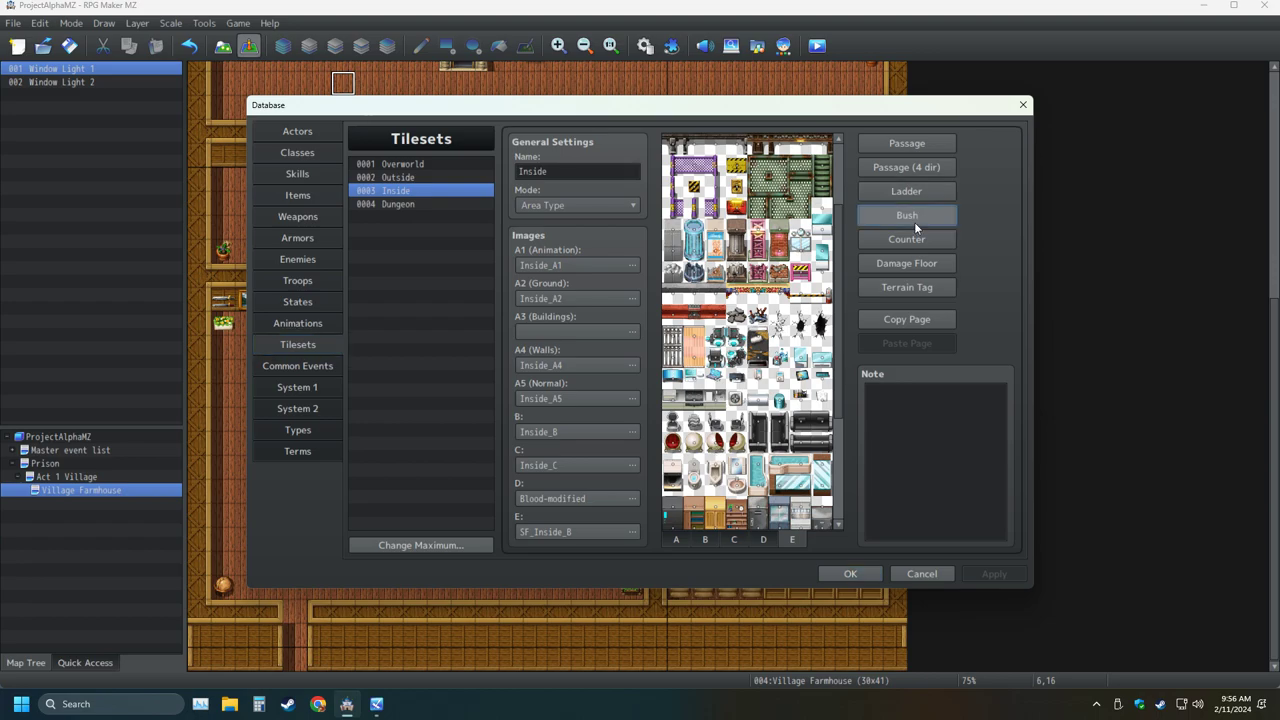
{"action": "left_click", "coordinate": [696, 423]}
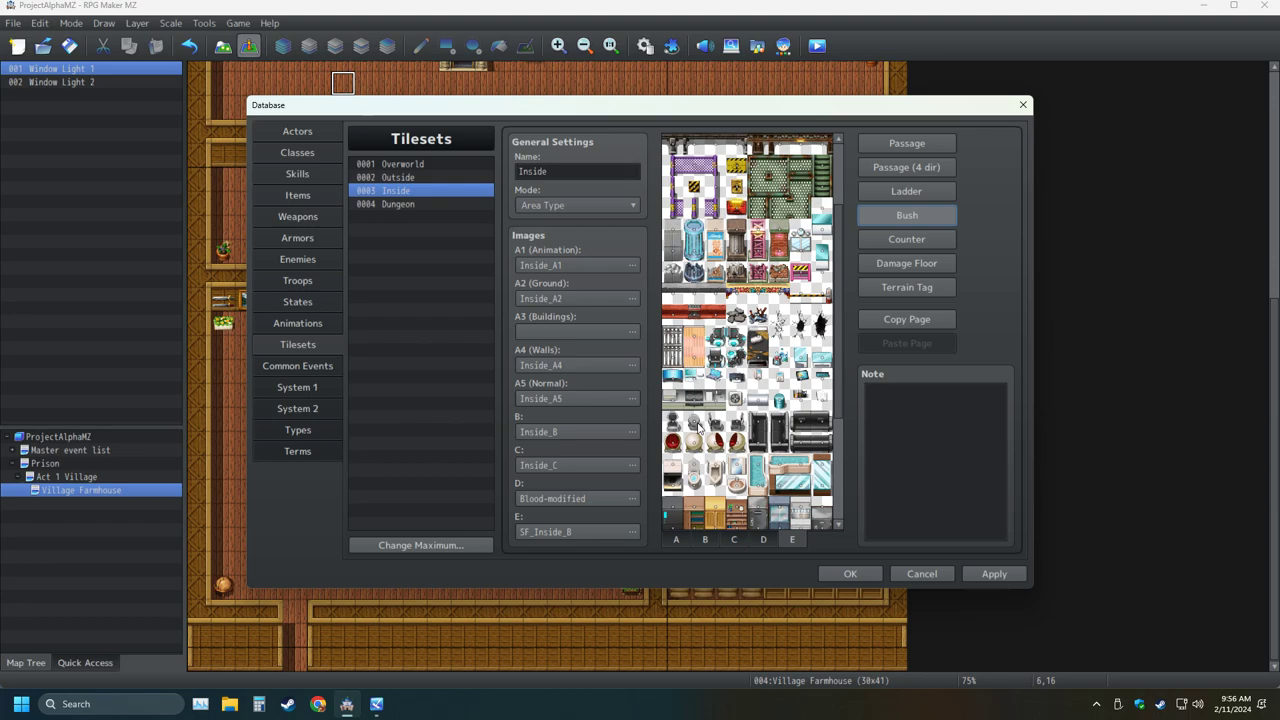
{"action": "left_click", "coordinate": [928, 147]}
{"action": "left_click", "coordinate": [928, 145]}
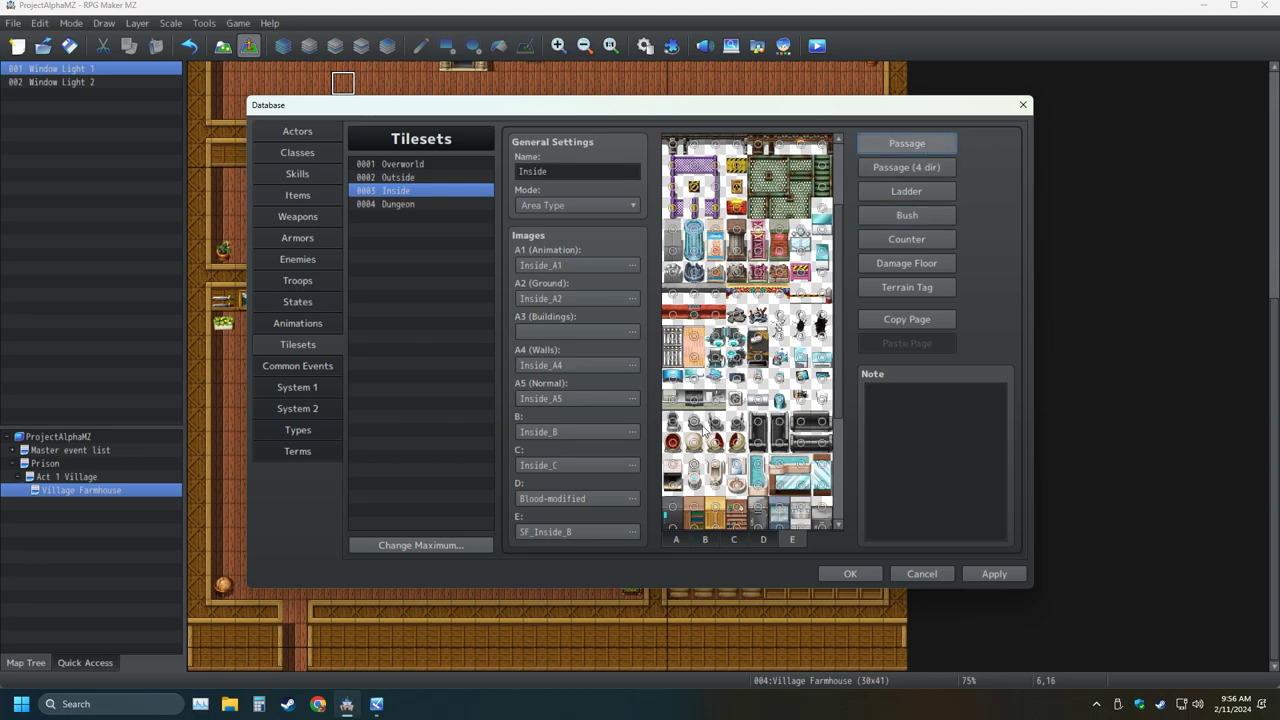
{"action": "left_click", "coordinate": [848, 573]}
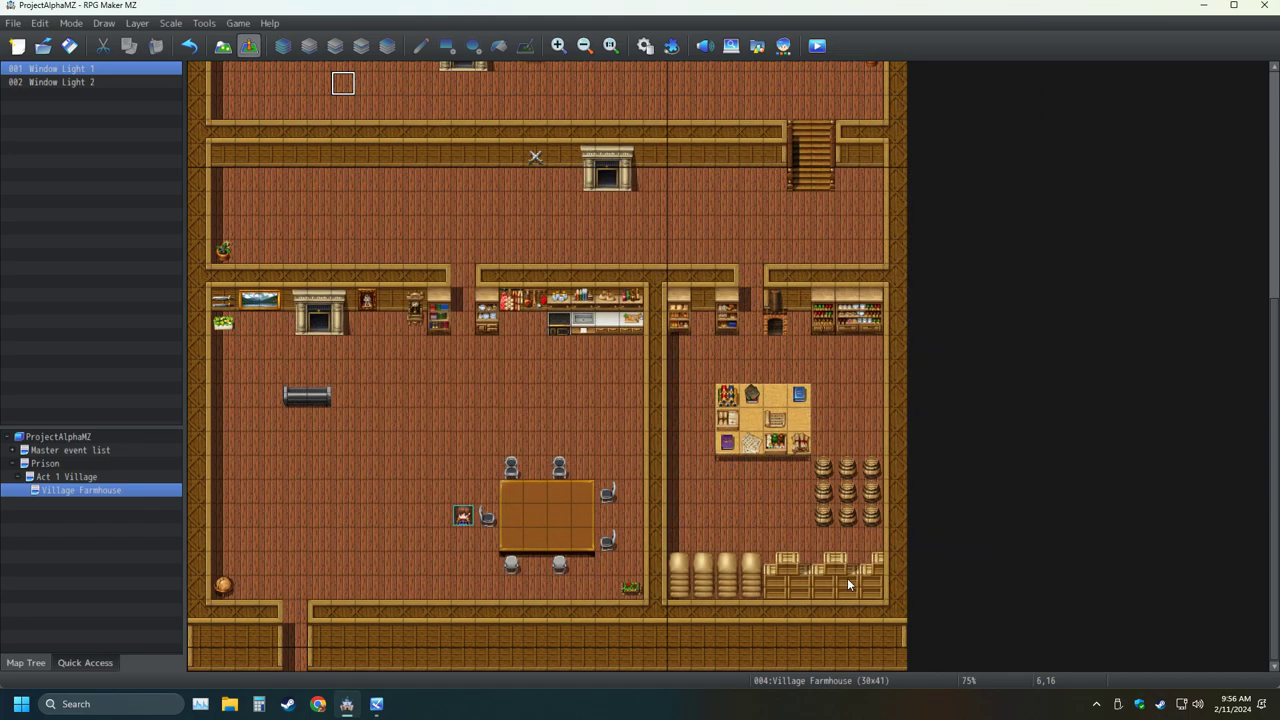
Save the changes, playtest the farmhouse and walk the player onto the table's lower chair
{"action": "left_click", "coordinate": [817, 46]}
{"action": "left_click", "coordinate": [612, 369]}
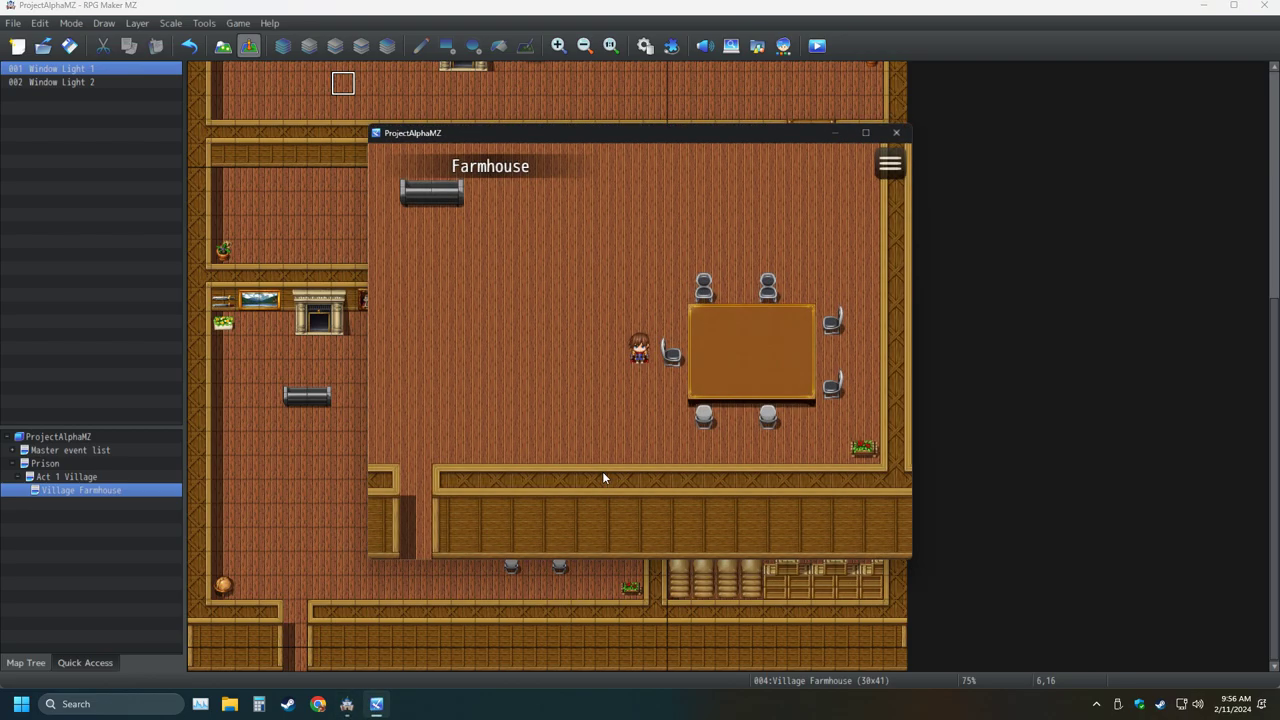
{"action": "key", "text": "Right"}
{"action": "key", "text": "Down"}
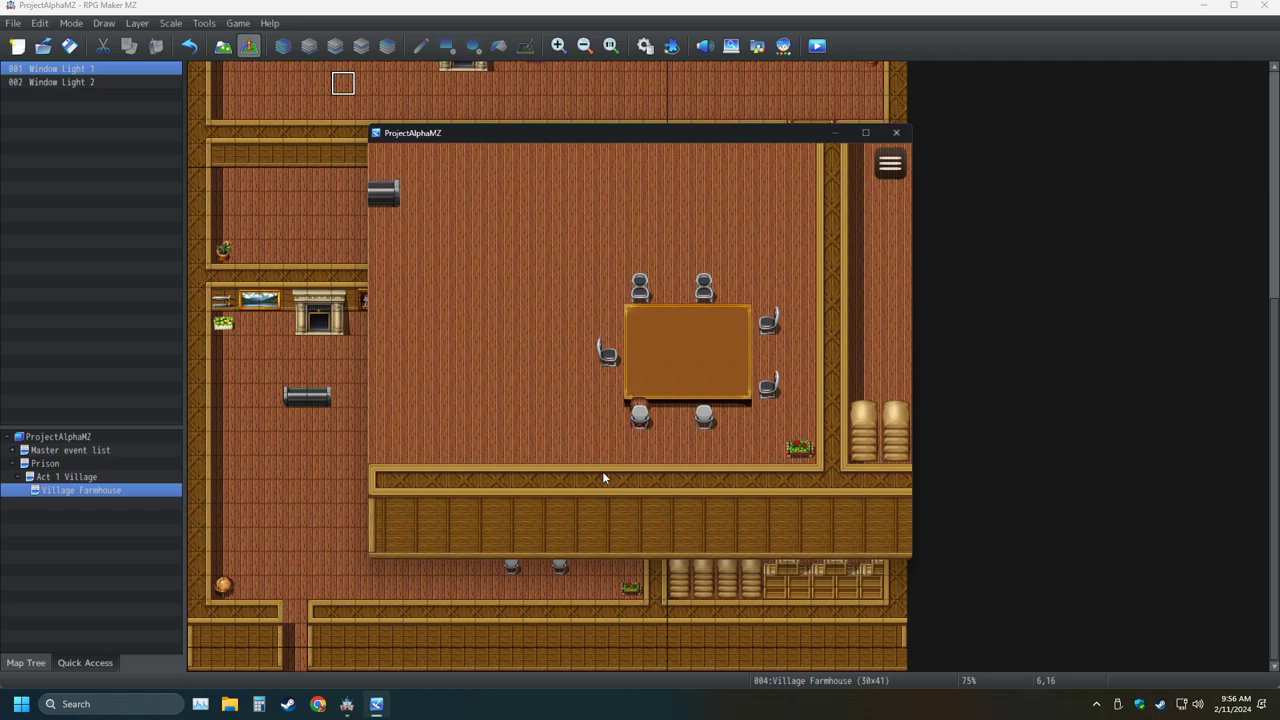
Walk the player around the dining table past the other chairs and back onto the lower chair, and close the playtest
{"action": "key", "text": "Right"}
{"action": "key", "text": "Up"}
{"action": "key", "text": "Up"}
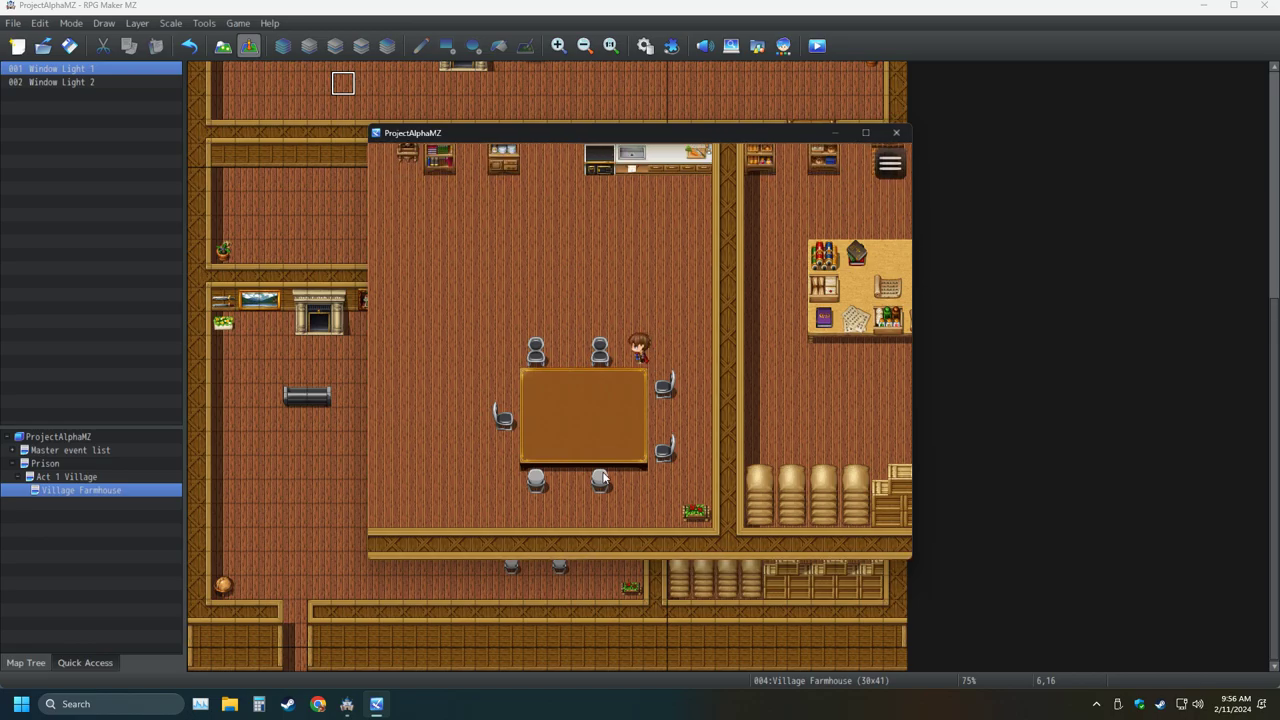
{"action": "key", "text": "Left"}
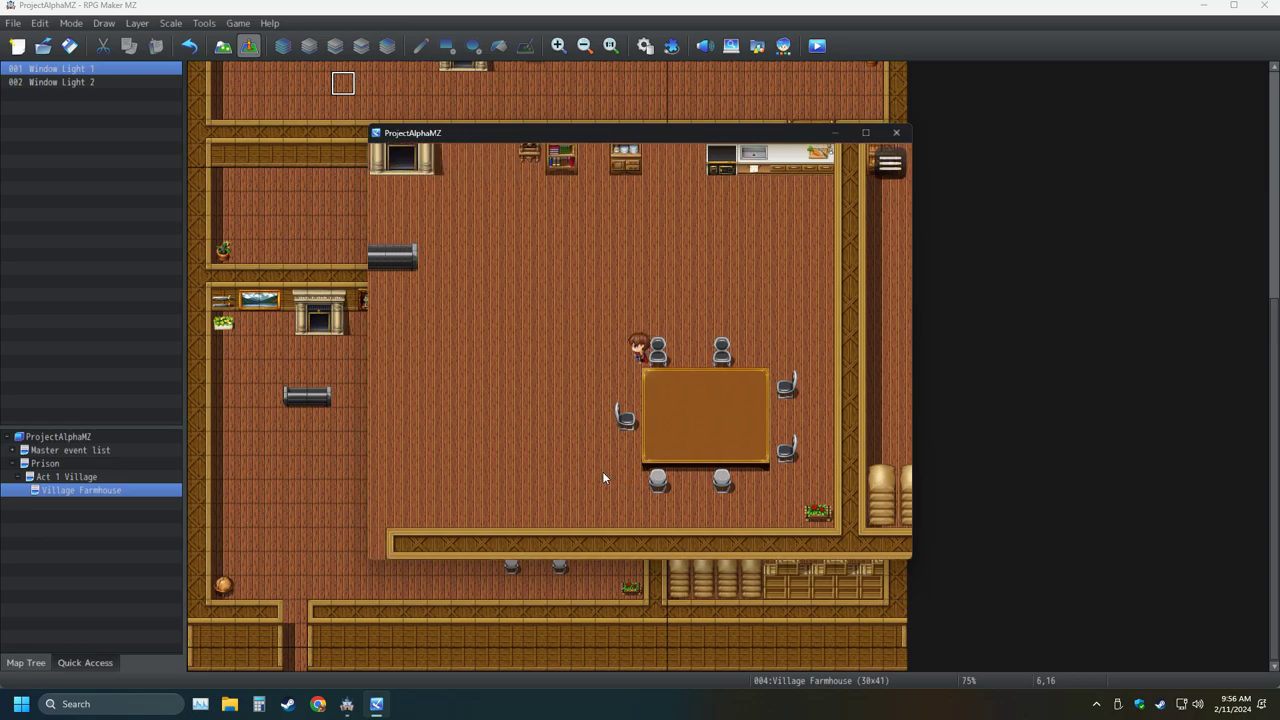
{"action": "key", "text": "Down"}
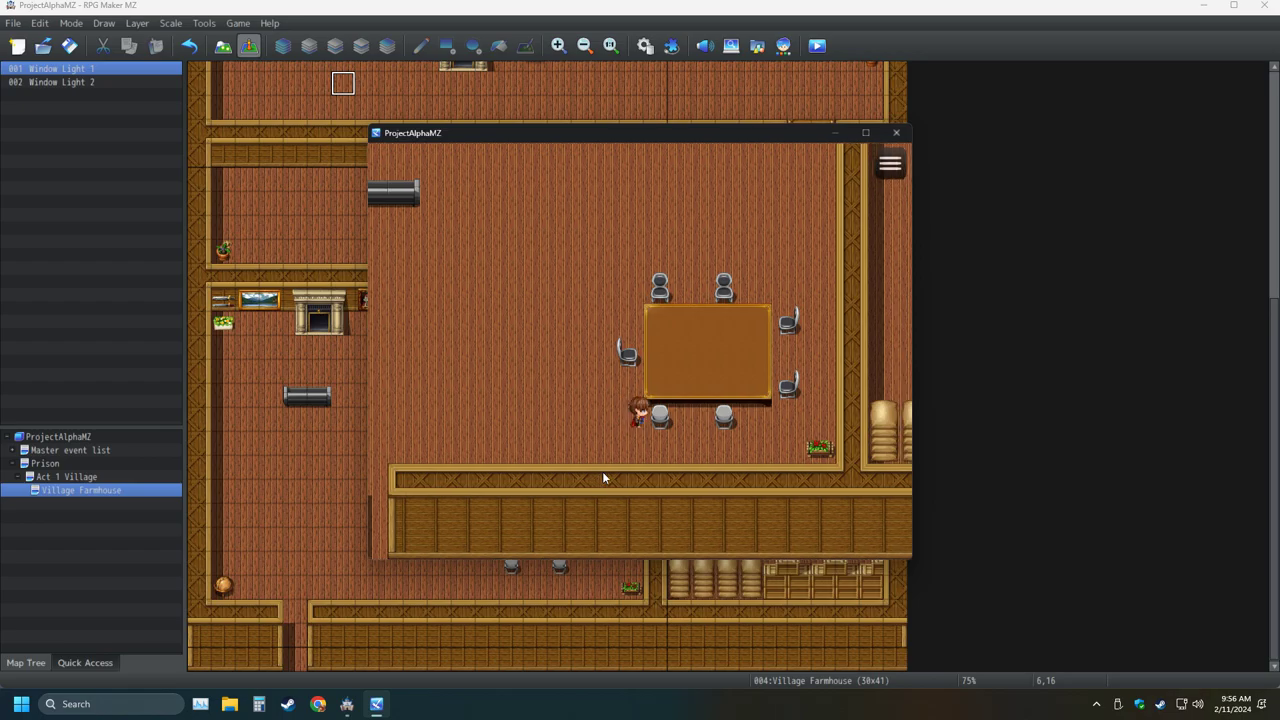
{"action": "key", "text": "Right"}
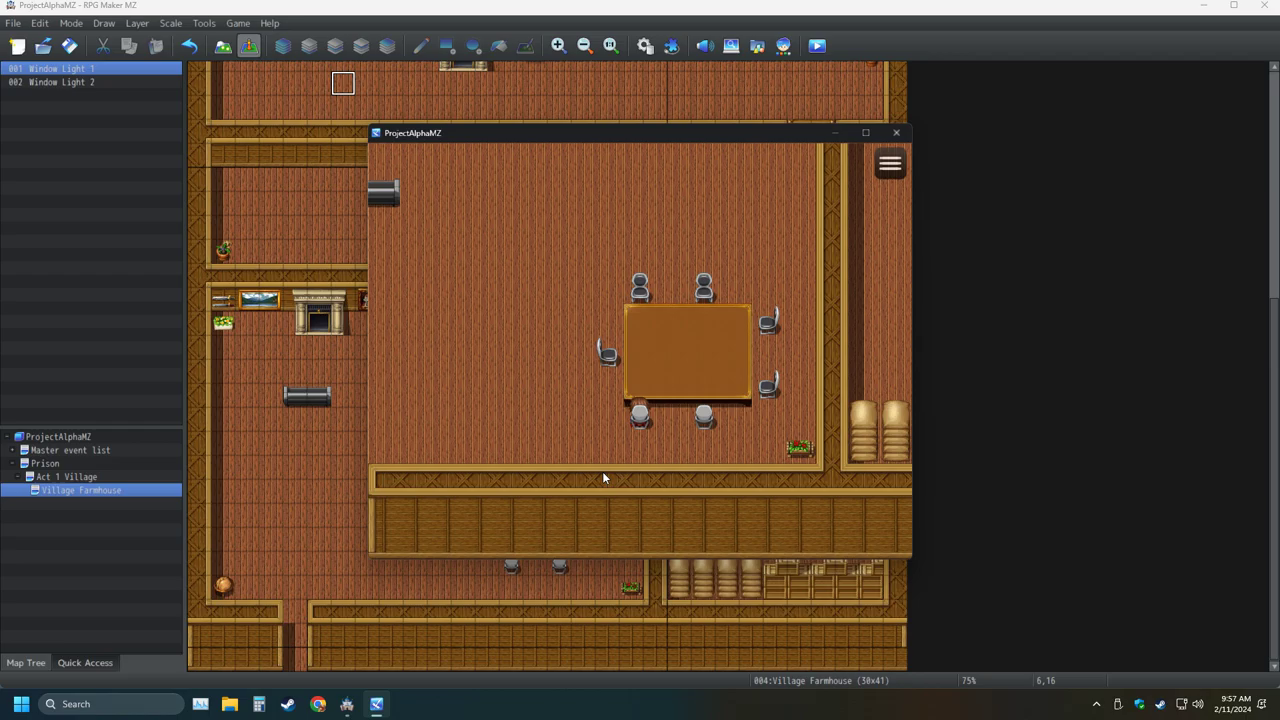
{"action": "left_click", "coordinate": [896, 132]}
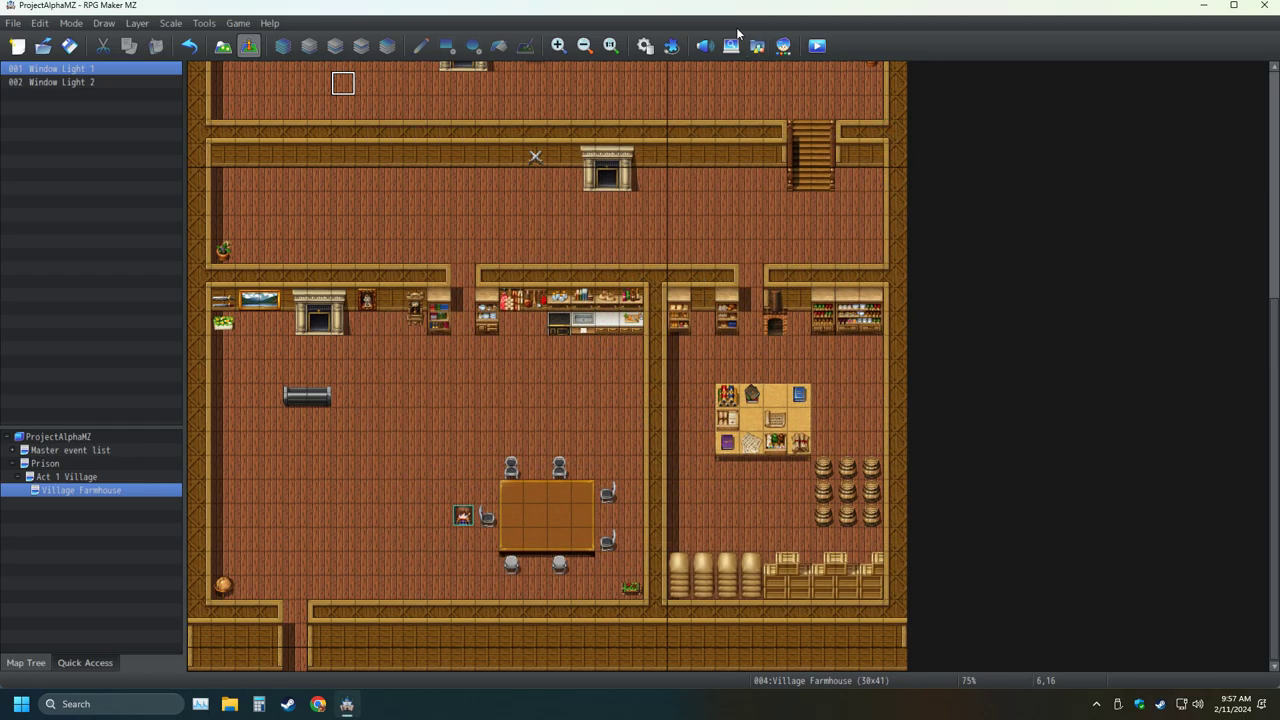
{"action": "left_click", "coordinate": [645, 46]}
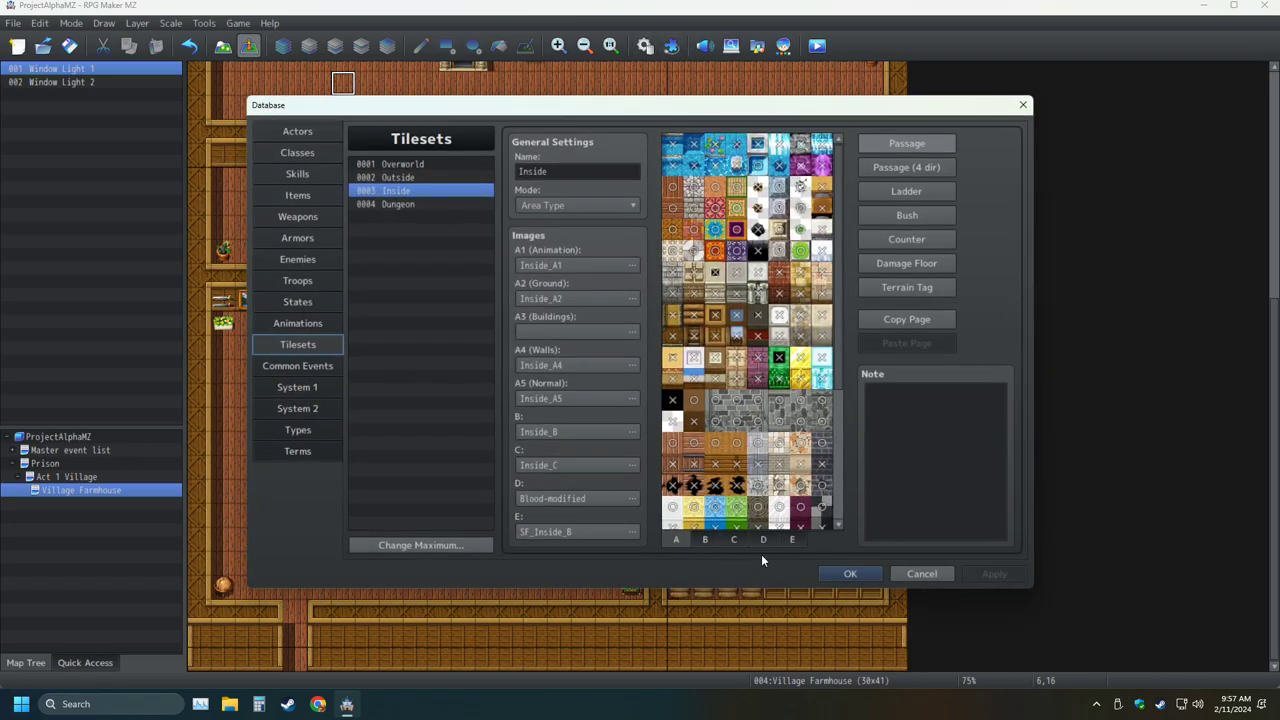
{"action": "left_click", "coordinate": [793, 540]}
{"action": "left_click", "coordinate": [914, 219]}
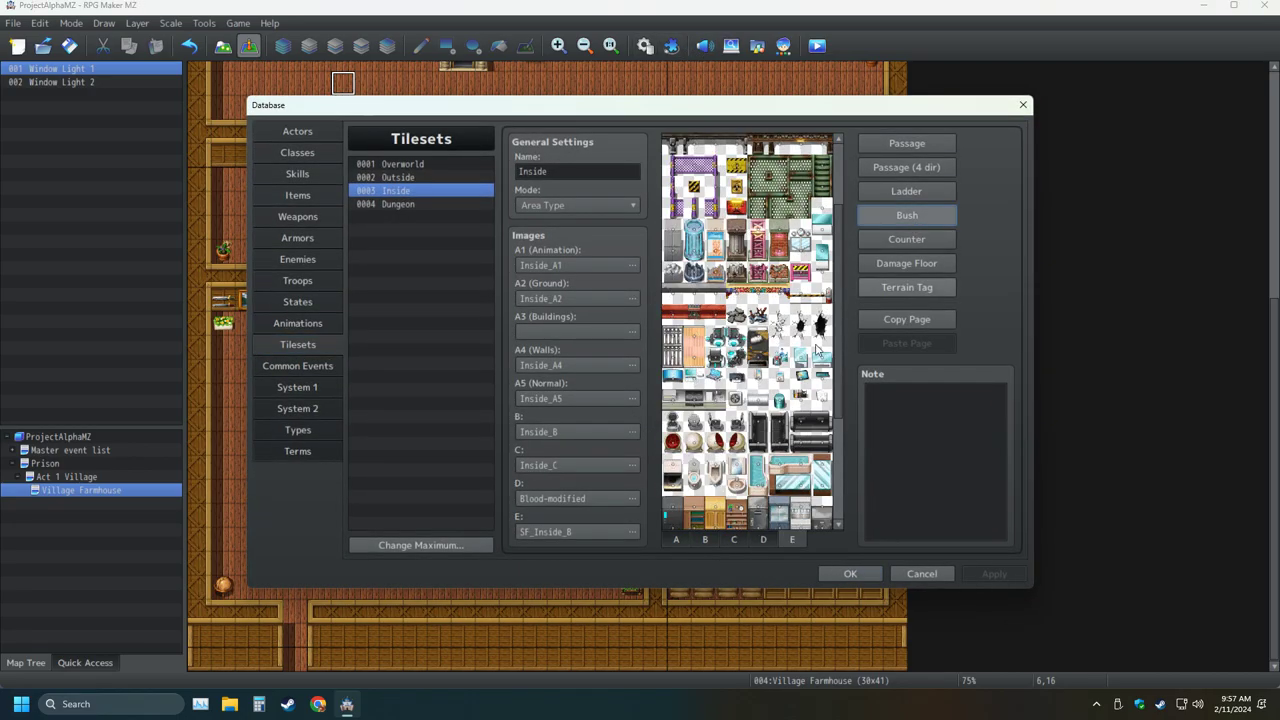
{"action": "left_click", "coordinate": [922, 574]}
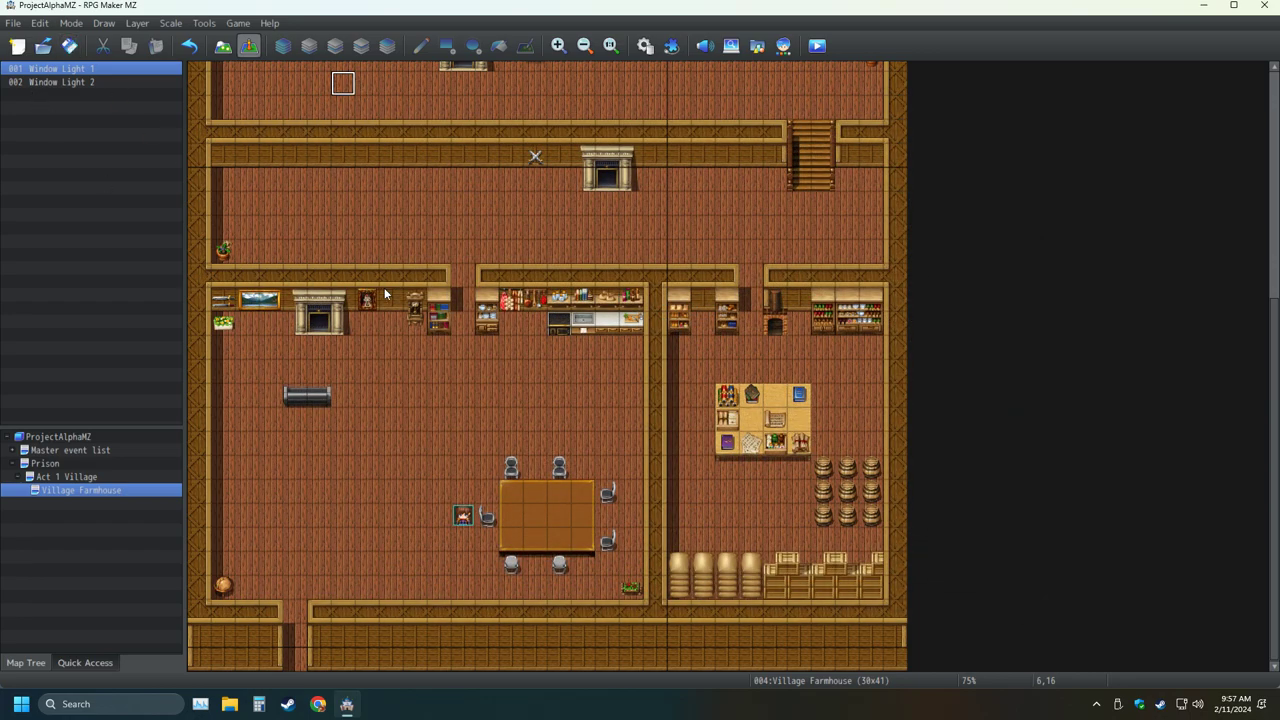
Move the player's starting position to tile 6,29, directly beside the right end of the gray bench
{"action": "left_click", "coordinate": [465, 514]}
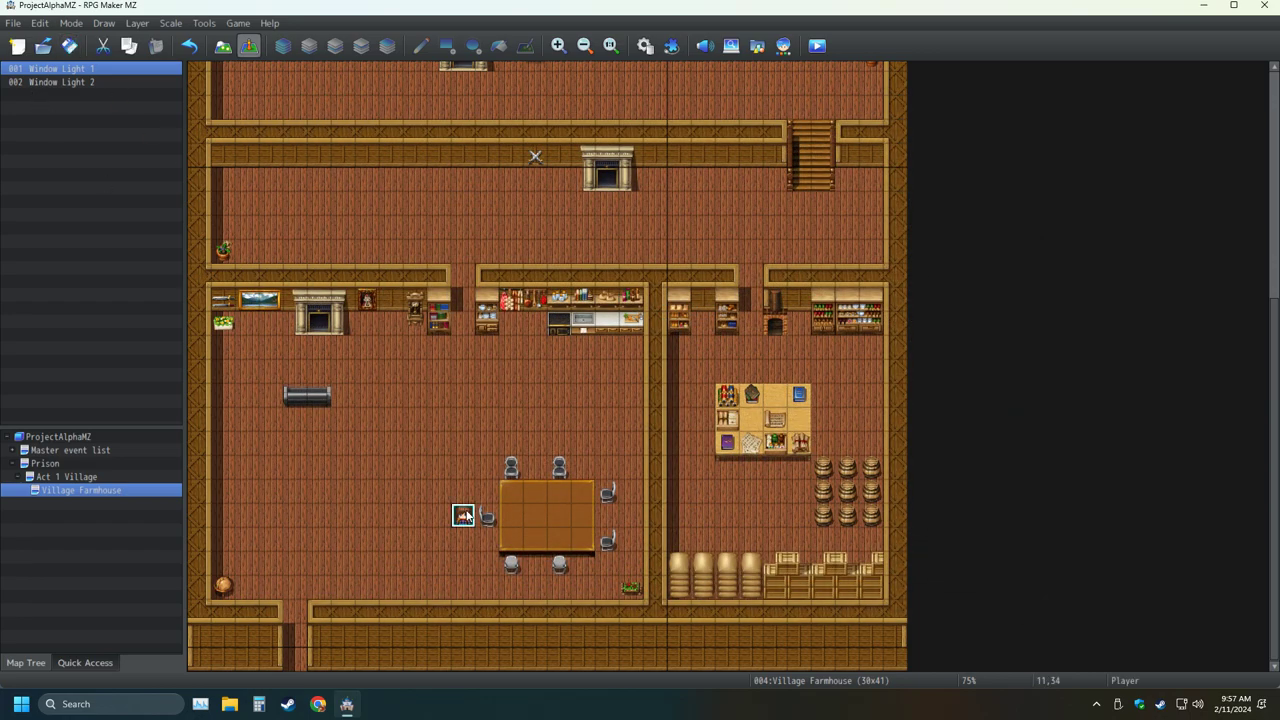
{"action": "right_click", "coordinate": [466, 510]}
{"action": "left_click", "coordinate": [505, 604]}
{"action": "left_click", "coordinate": [222, 45]}
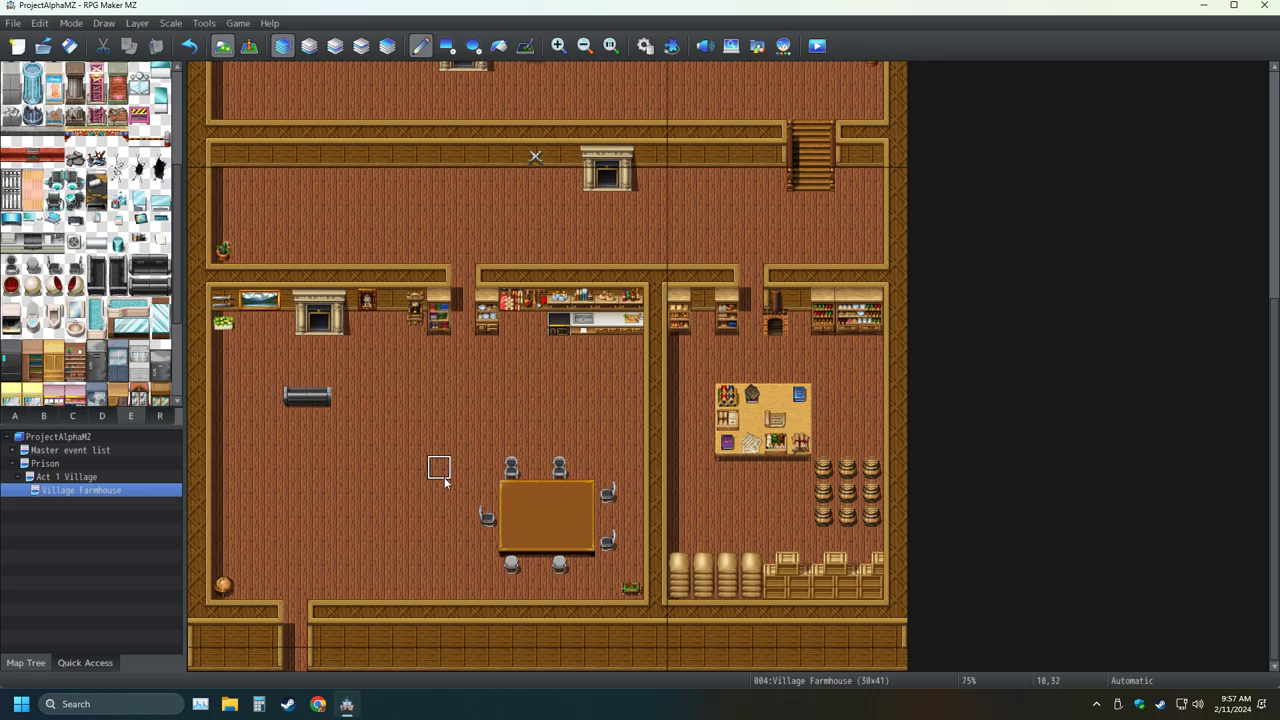
{"action": "left_click", "coordinate": [250, 48]}
{"action": "right_click", "coordinate": [352, 391]}
{"action": "mouse_move", "coordinate": [420, 594]}
{"action": "left_click", "coordinate": [560, 592]}
Save and playtest the game, walking the player onto the gray bench facing up and down, and return to the editor
{"action": "left_click", "coordinate": [817, 45]}
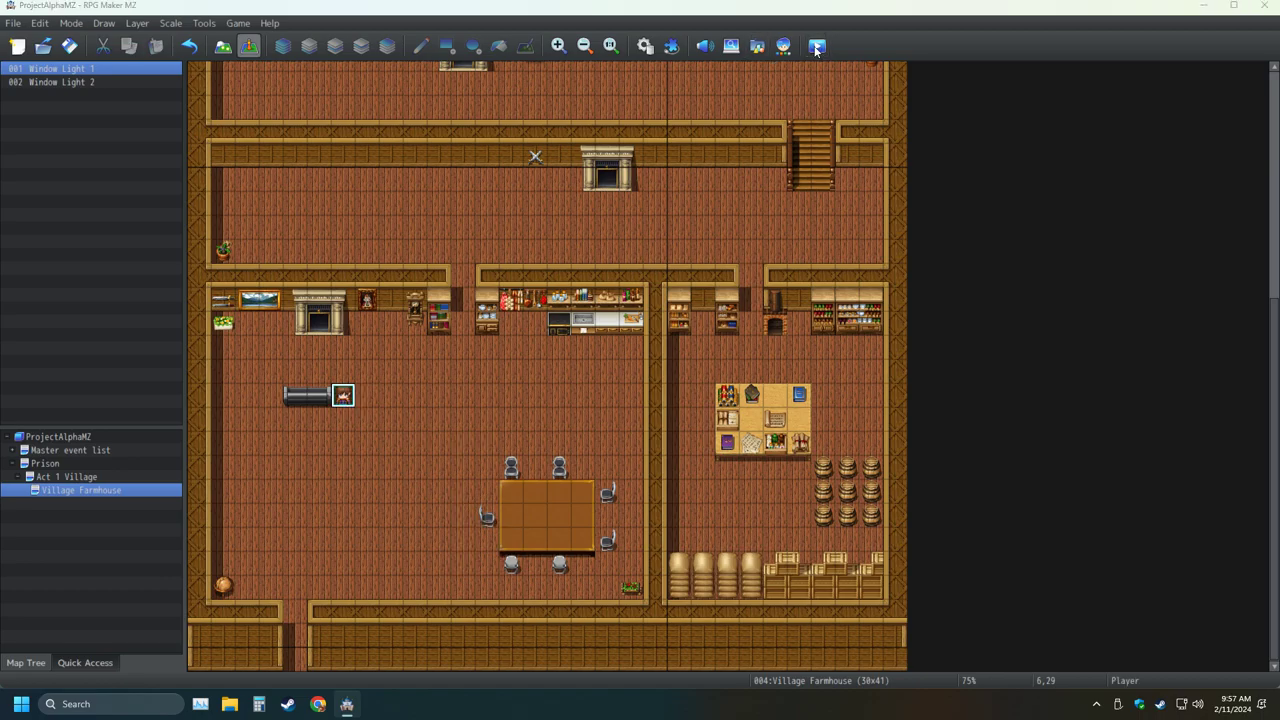
{"action": "left_click", "coordinate": [606, 371]}
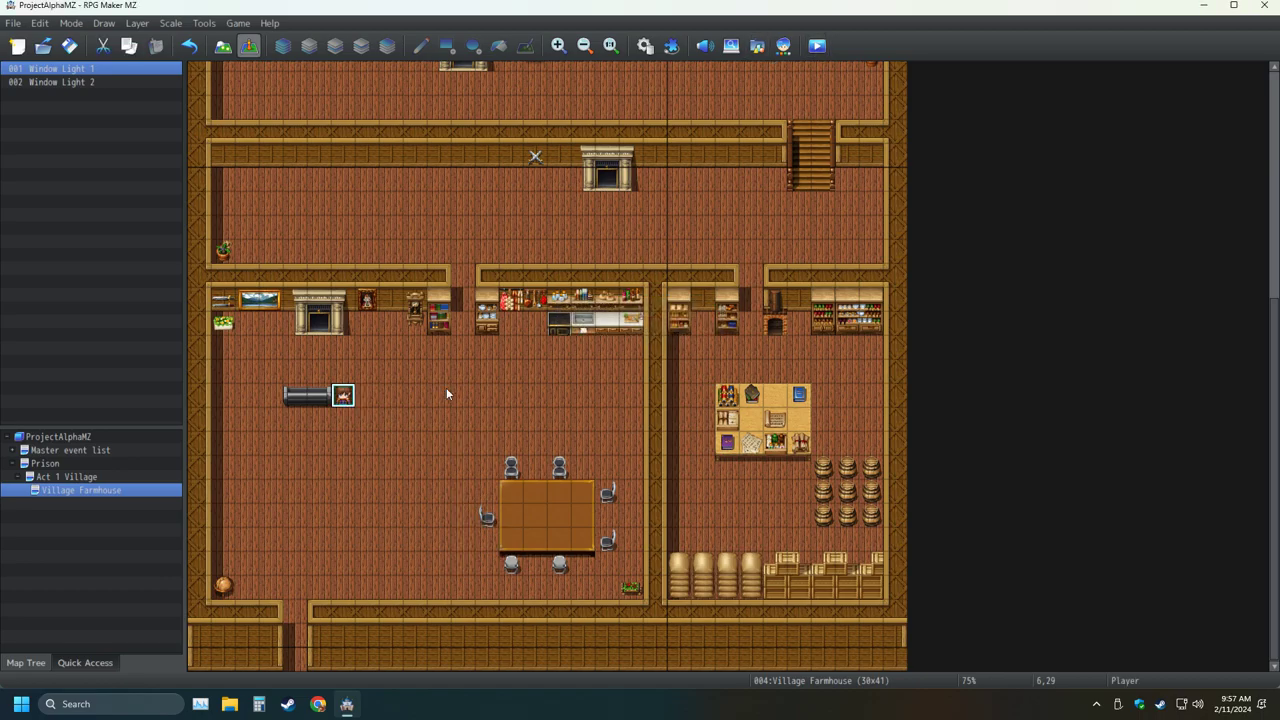
{"action": "key", "text": "Return"}
{"action": "key", "text": "Left"}
{"action": "key", "text": "Up"}
{"action": "key", "text": "Down"}
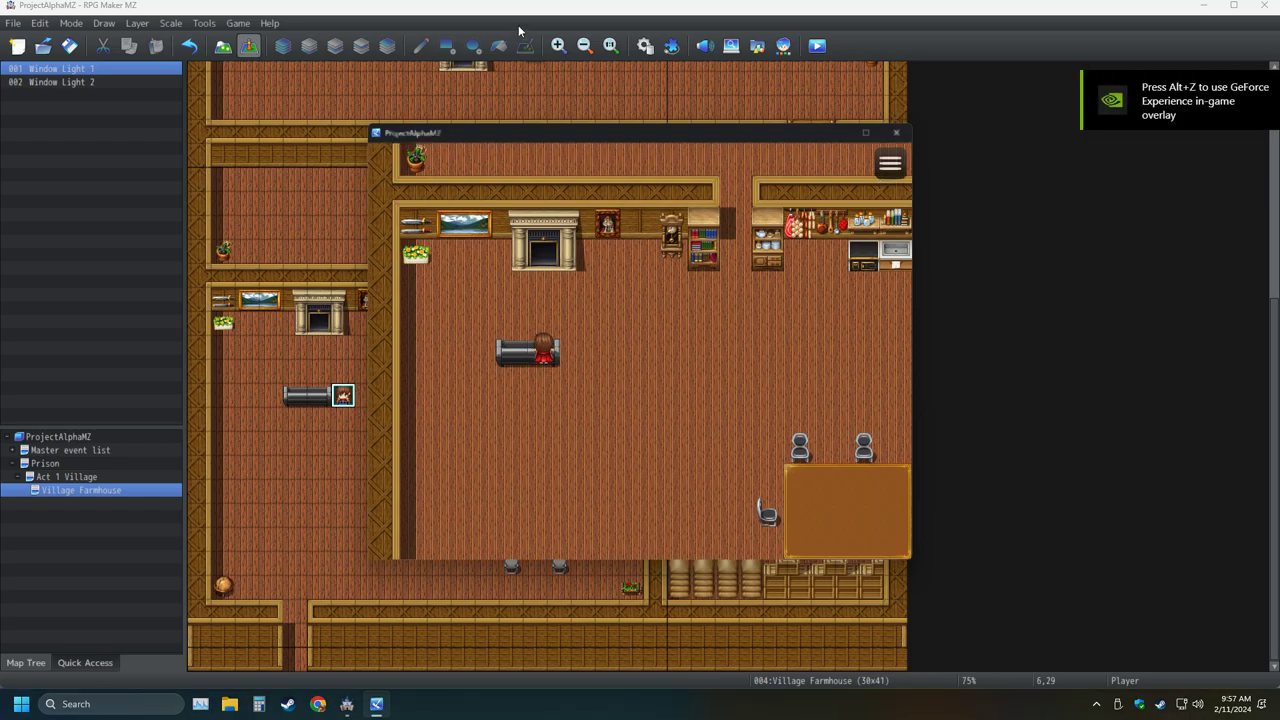
{"action": "left_click", "coordinate": [548, 8]}
Set the passage of the gray bench's two tiles on page E of the Inside tileset to star
{"action": "left_click", "coordinate": [645, 45]}
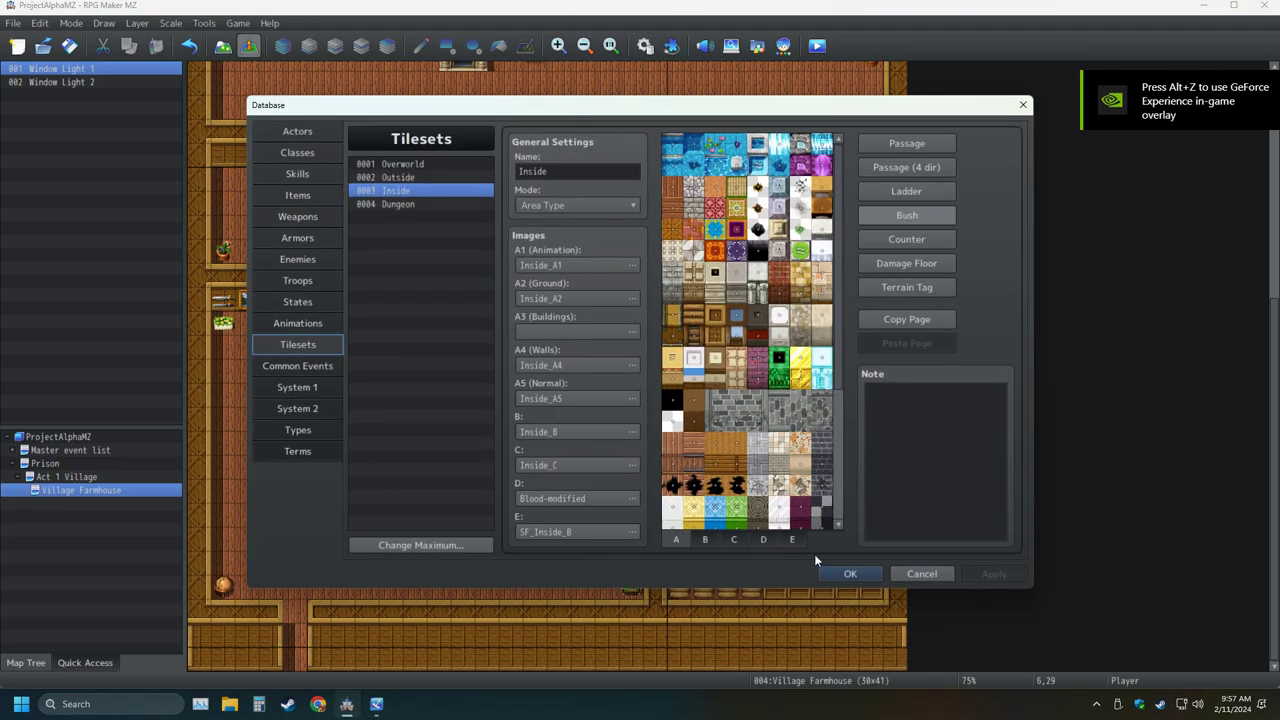
{"action": "left_click", "coordinate": [792, 540]}
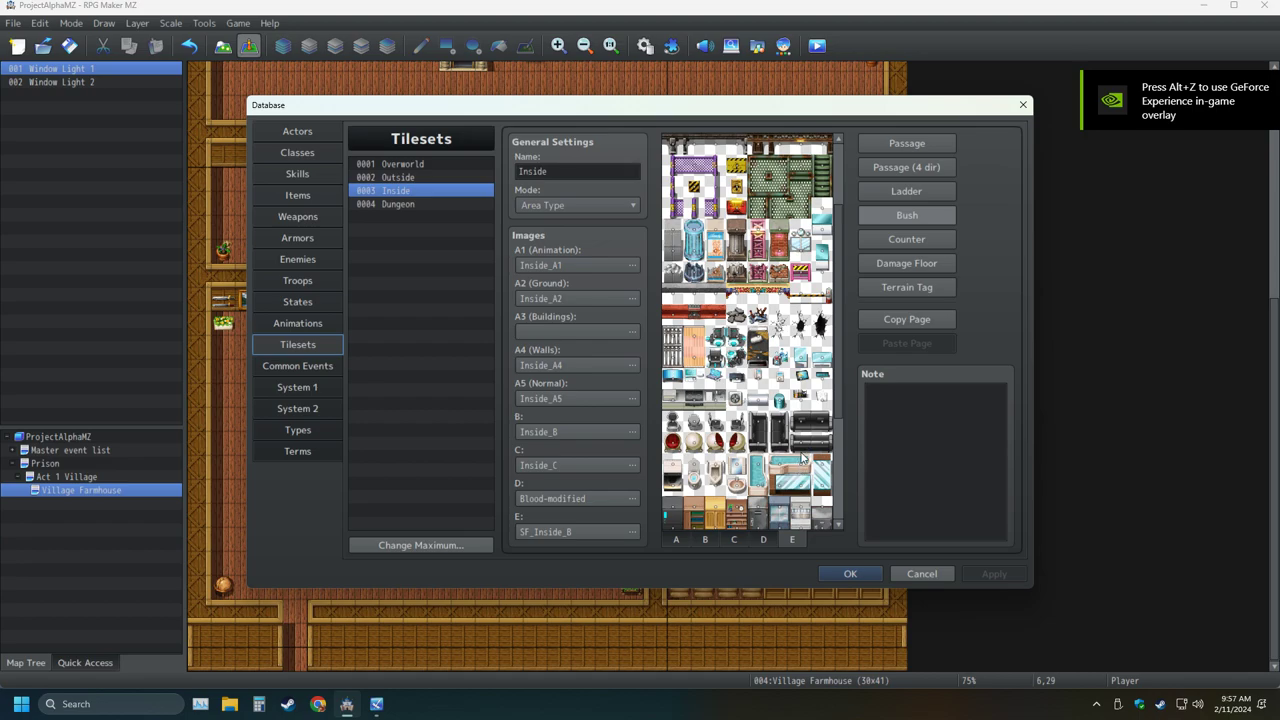
{"action": "left_click", "coordinate": [886, 148]}
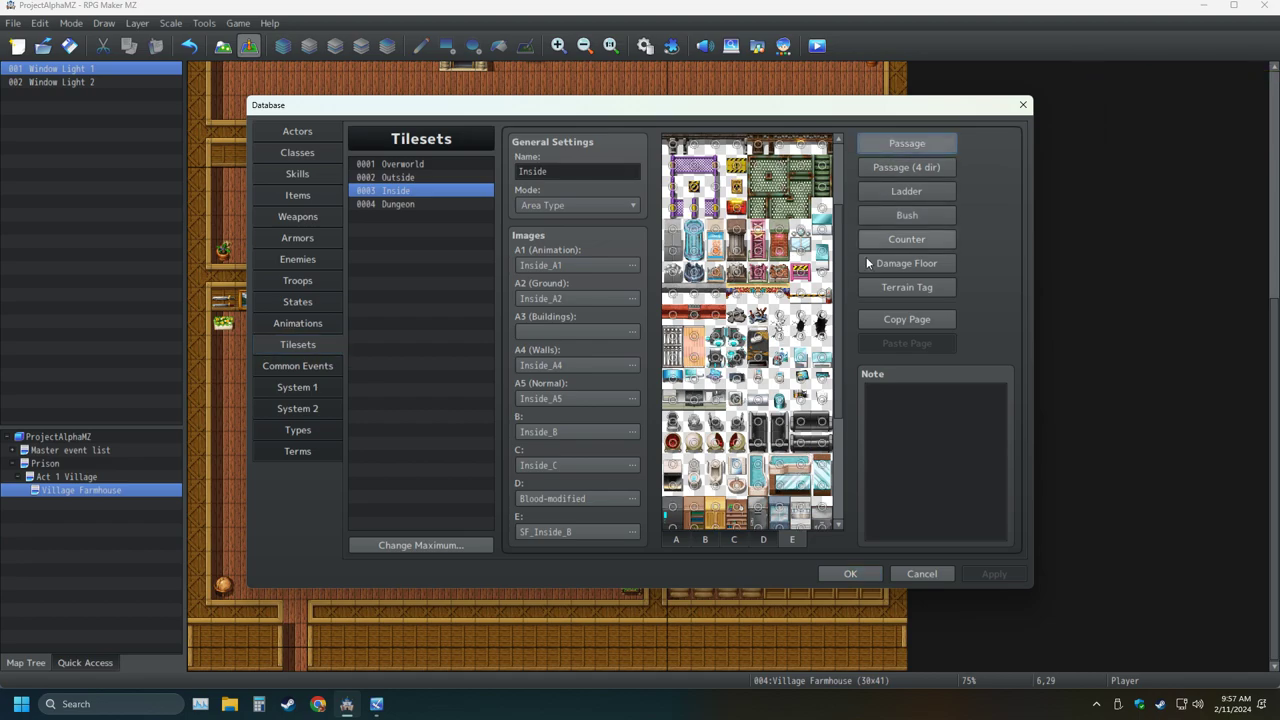
{"action": "left_click", "coordinate": [800, 444]}
{"action": "left_click", "coordinate": [821, 444]}
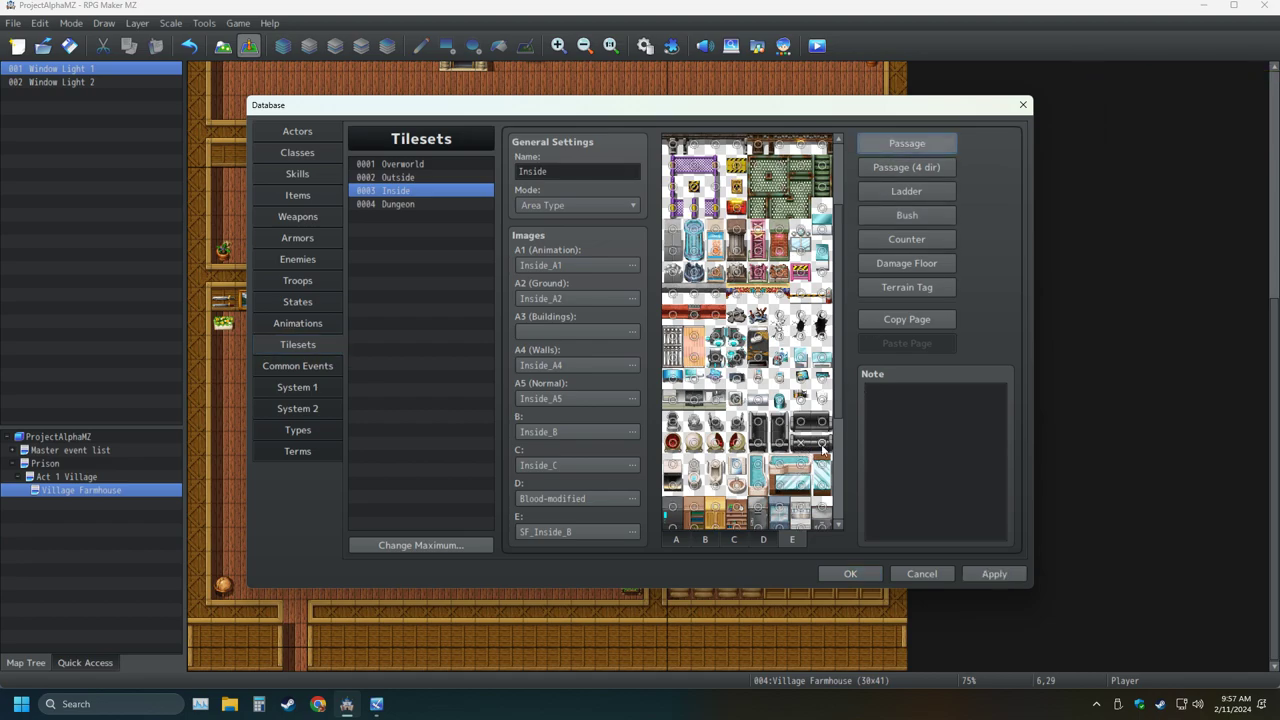
{"action": "left_click", "coordinate": [846, 575]}
Save and playtest the game to check how the player appears behind the gray bench, and close the playtest
{"action": "left_click", "coordinate": [817, 45]}
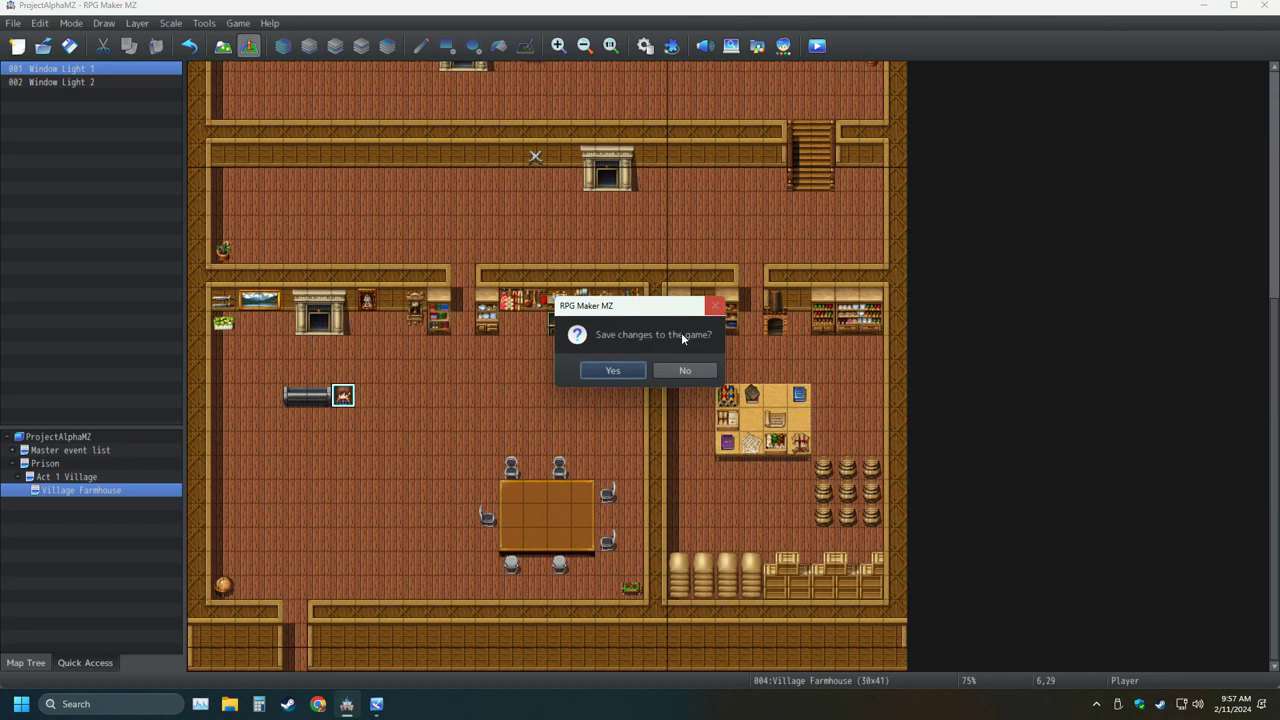
{"action": "left_click", "coordinate": [613, 370]}
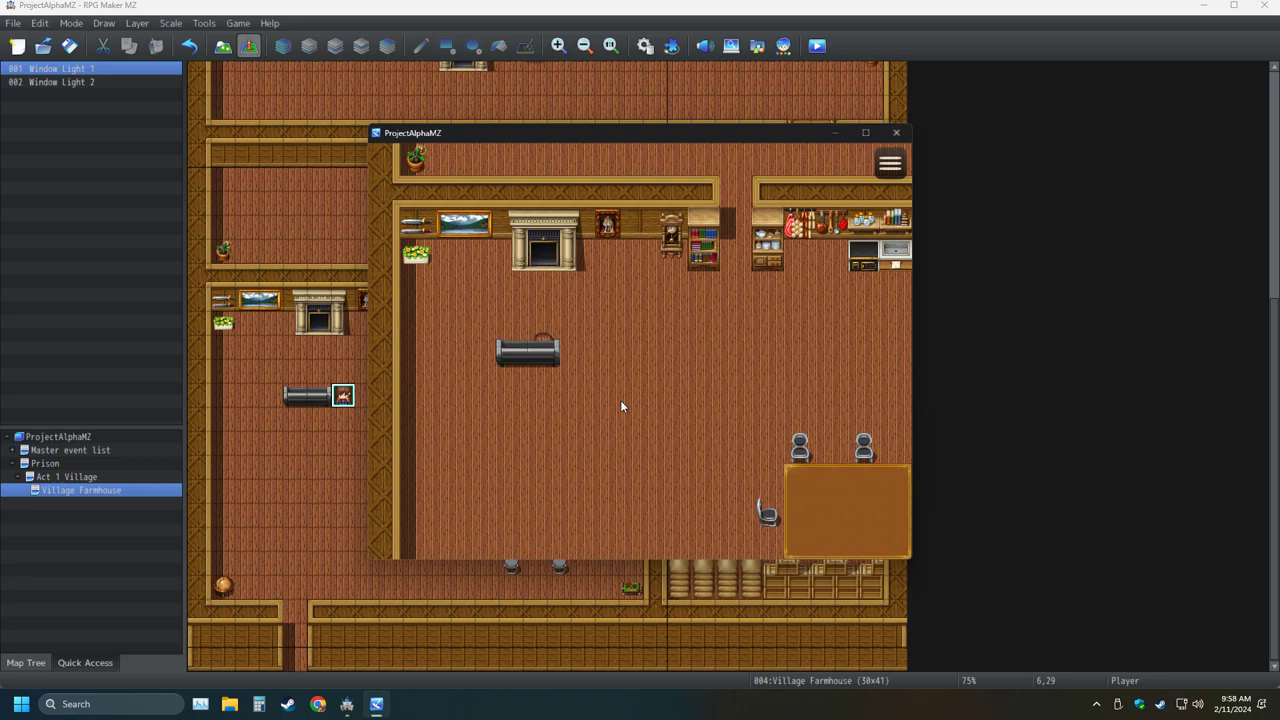
{"action": "left_click", "coordinate": [896, 132]}
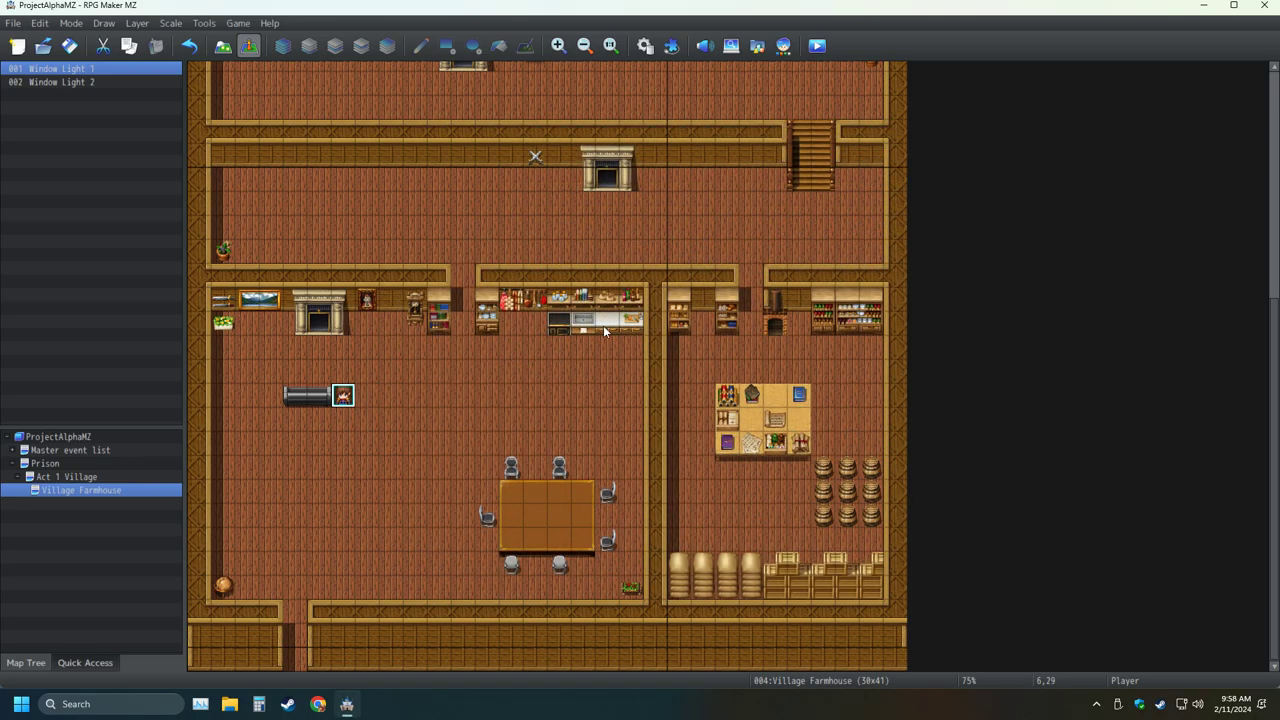
Enable the bush flag on the gray bench's tiles on page E of the Inside tileset
{"action": "left_click", "coordinate": [644, 45]}
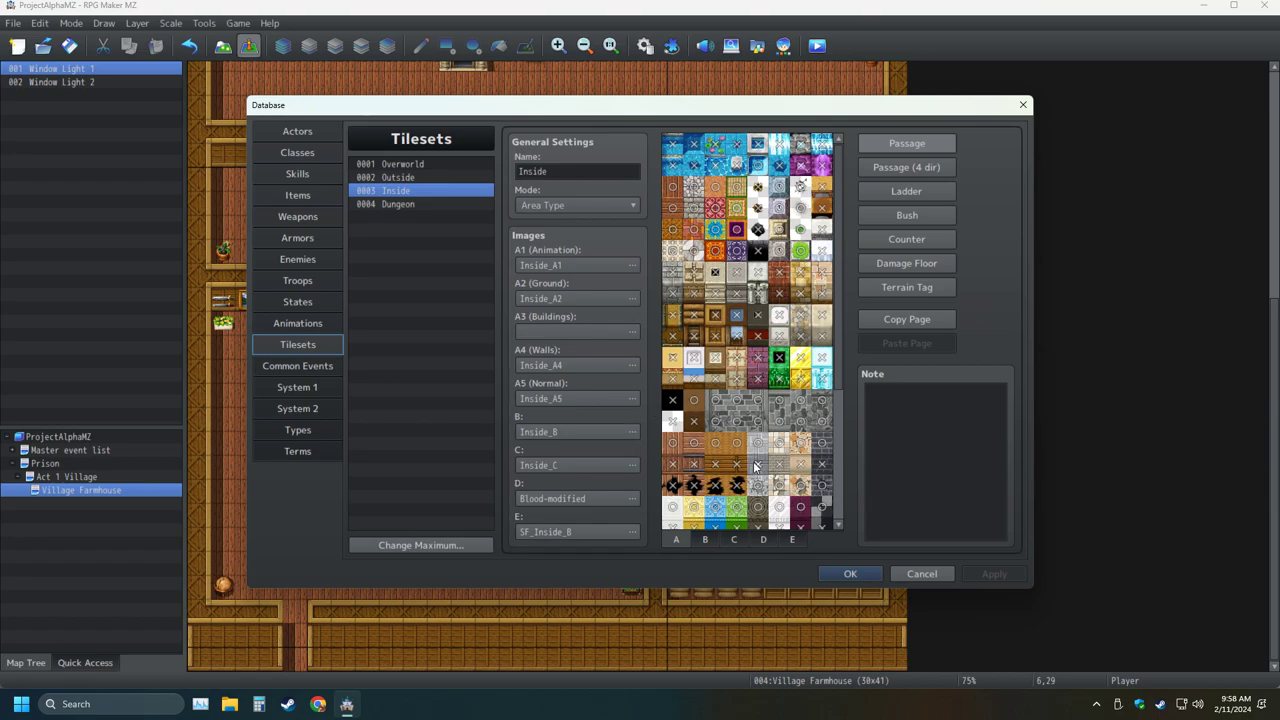
{"action": "left_click", "coordinate": [791, 540]}
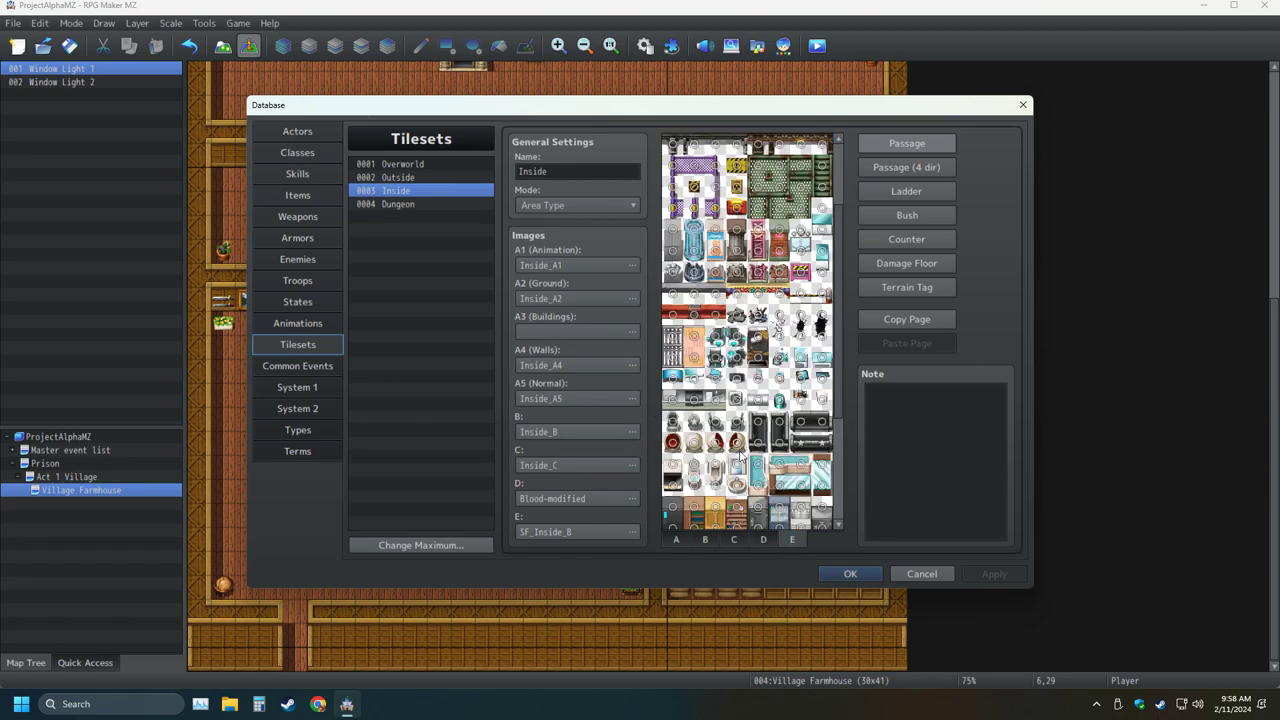
{"action": "left_click", "coordinate": [909, 218]}
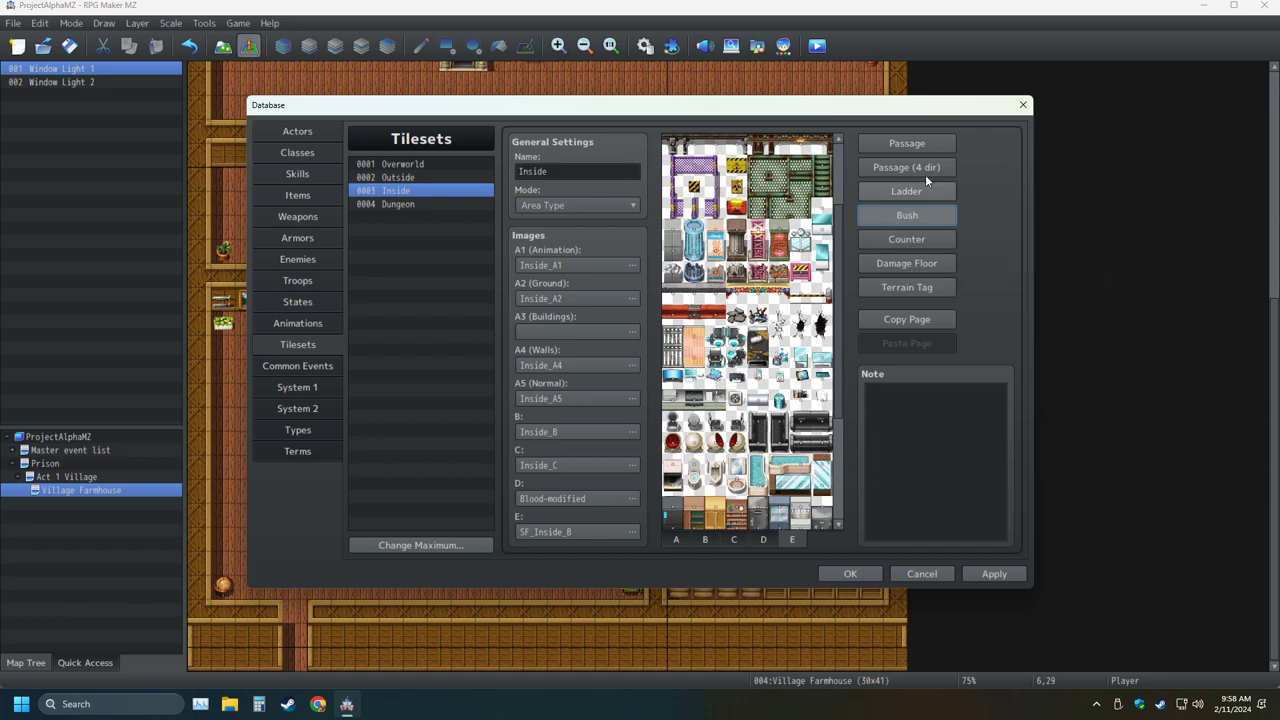
{"action": "left_click", "coordinate": [918, 145]}
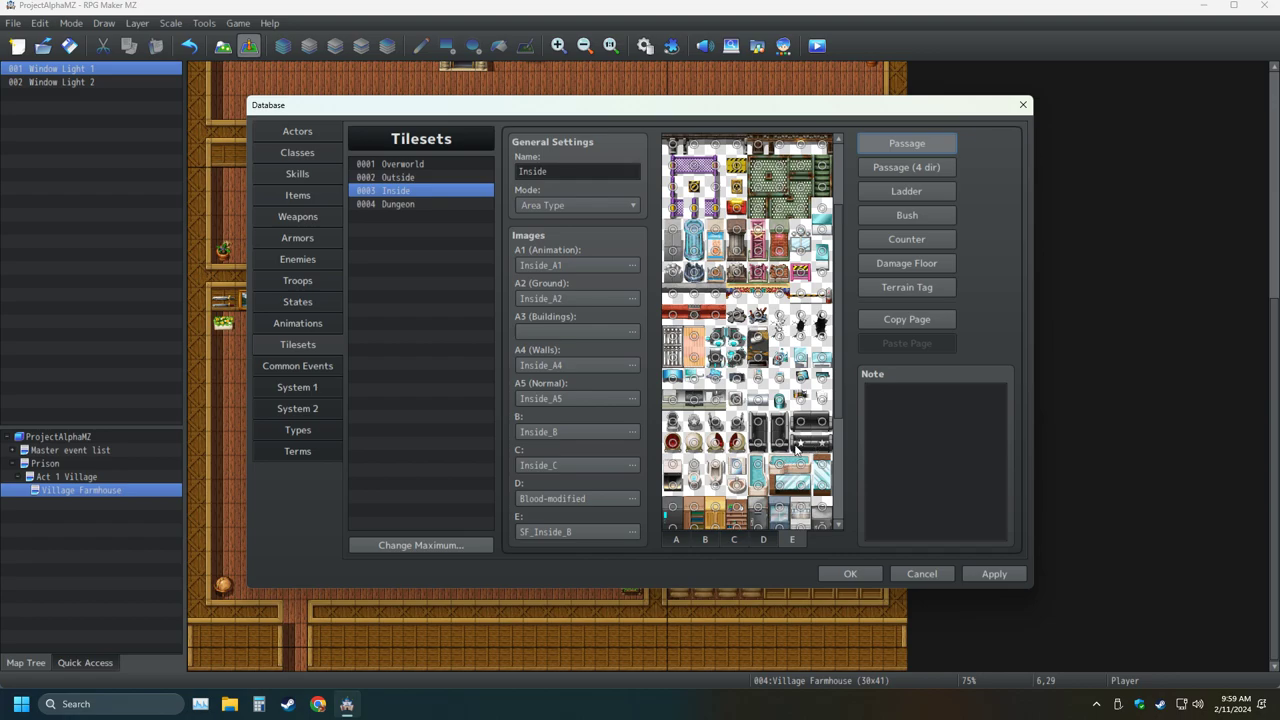
{"action": "left_click", "coordinate": [893, 218]}
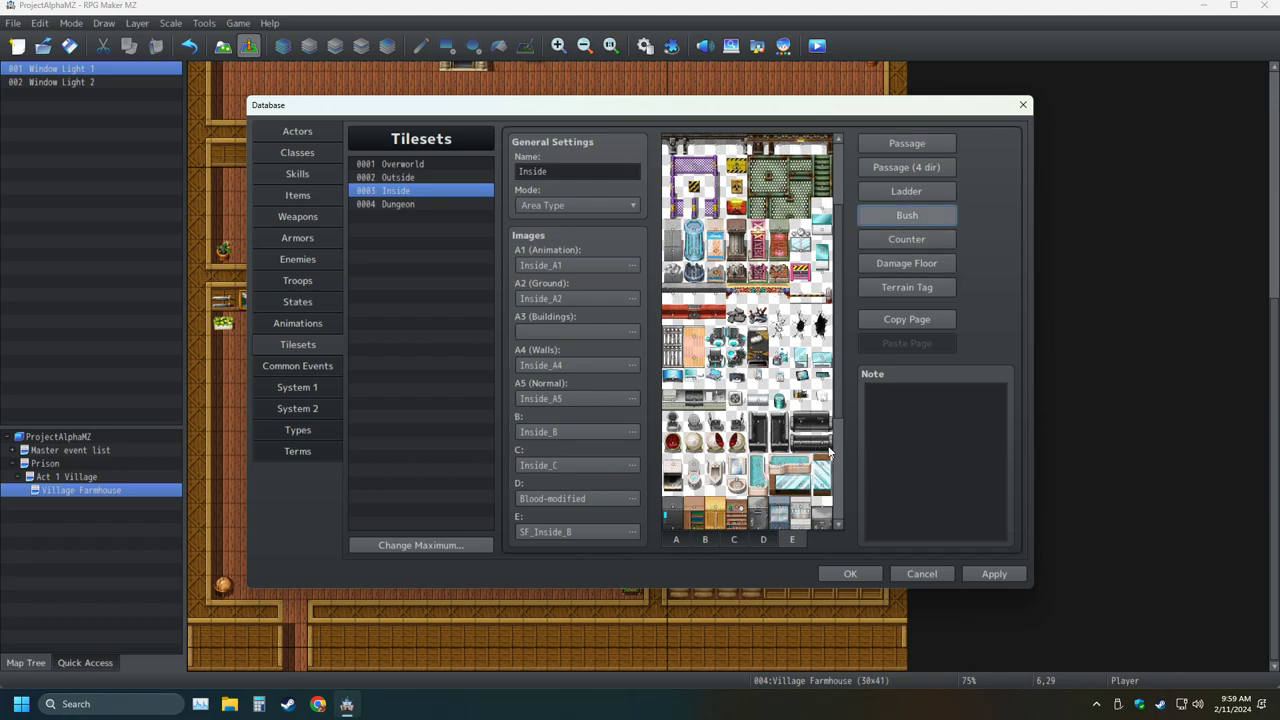
{"action": "left_click", "coordinate": [826, 573]}
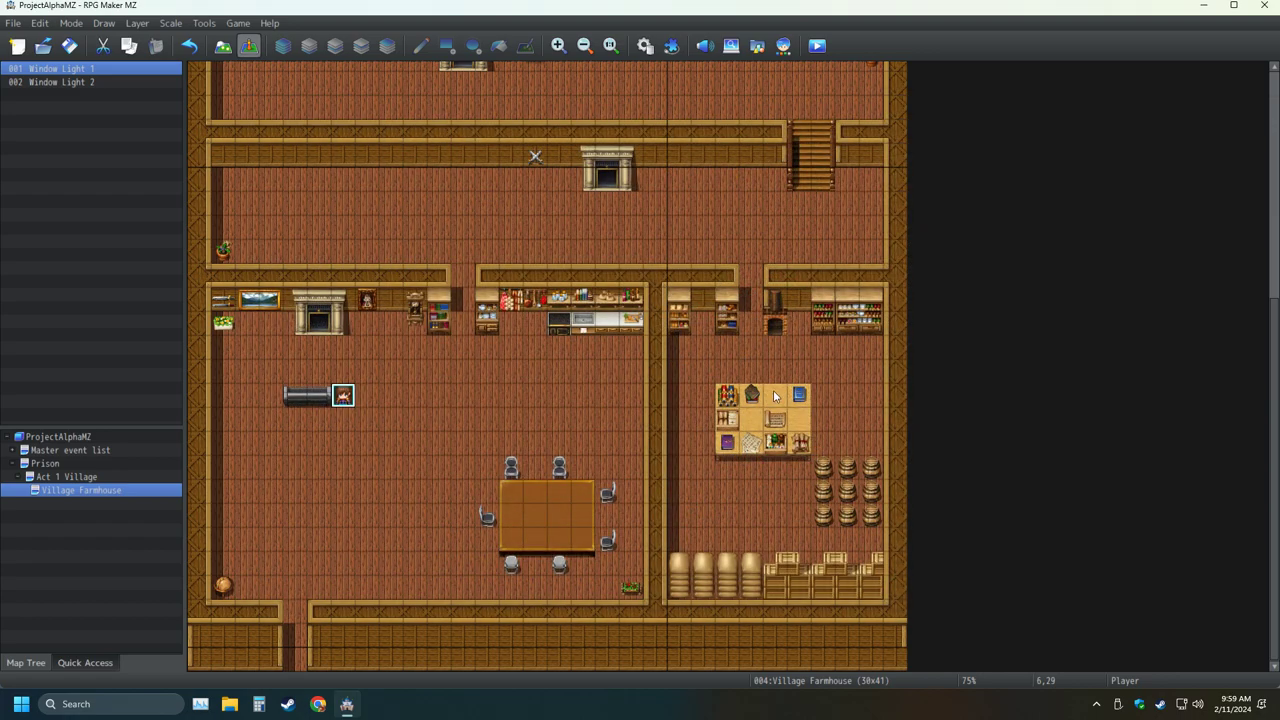
Save and playtest the game with the bench's bush effect, placing the player at the gray bench, and return to the editor
{"action": "left_click", "coordinate": [817, 45]}
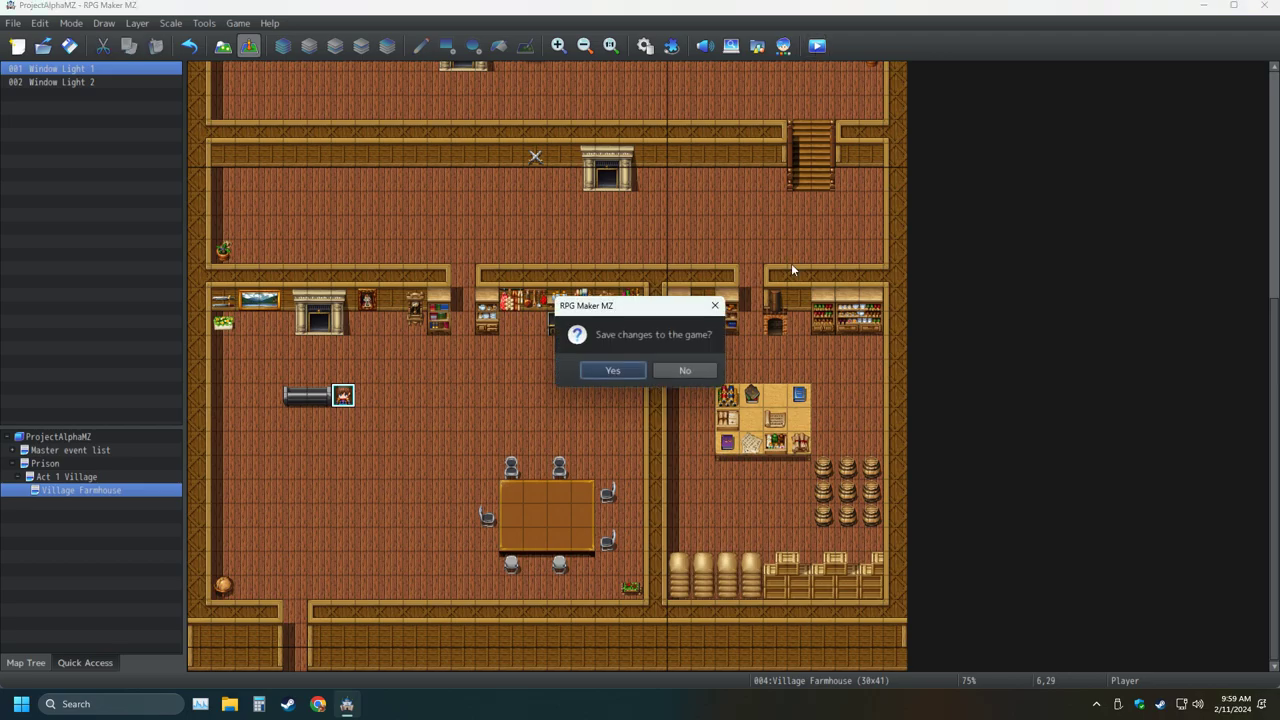
{"action": "left_click", "coordinate": [614, 369]}
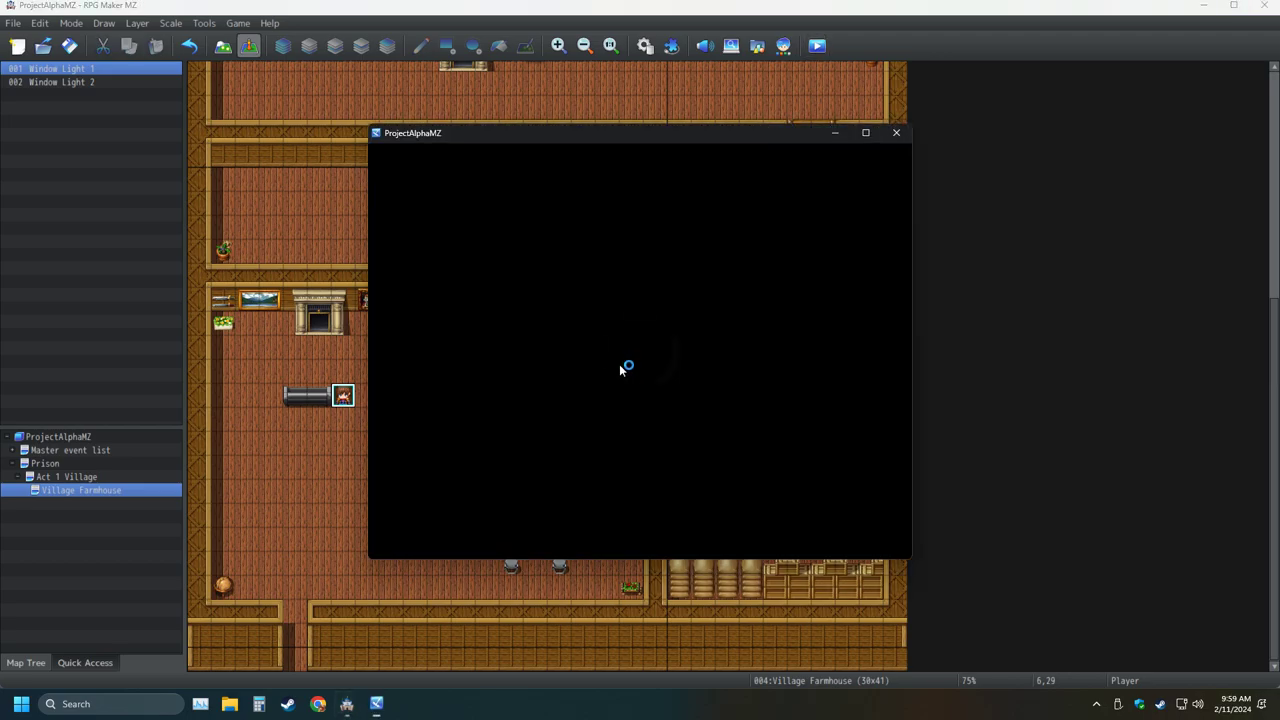
{"action": "key", "text": "Return"}
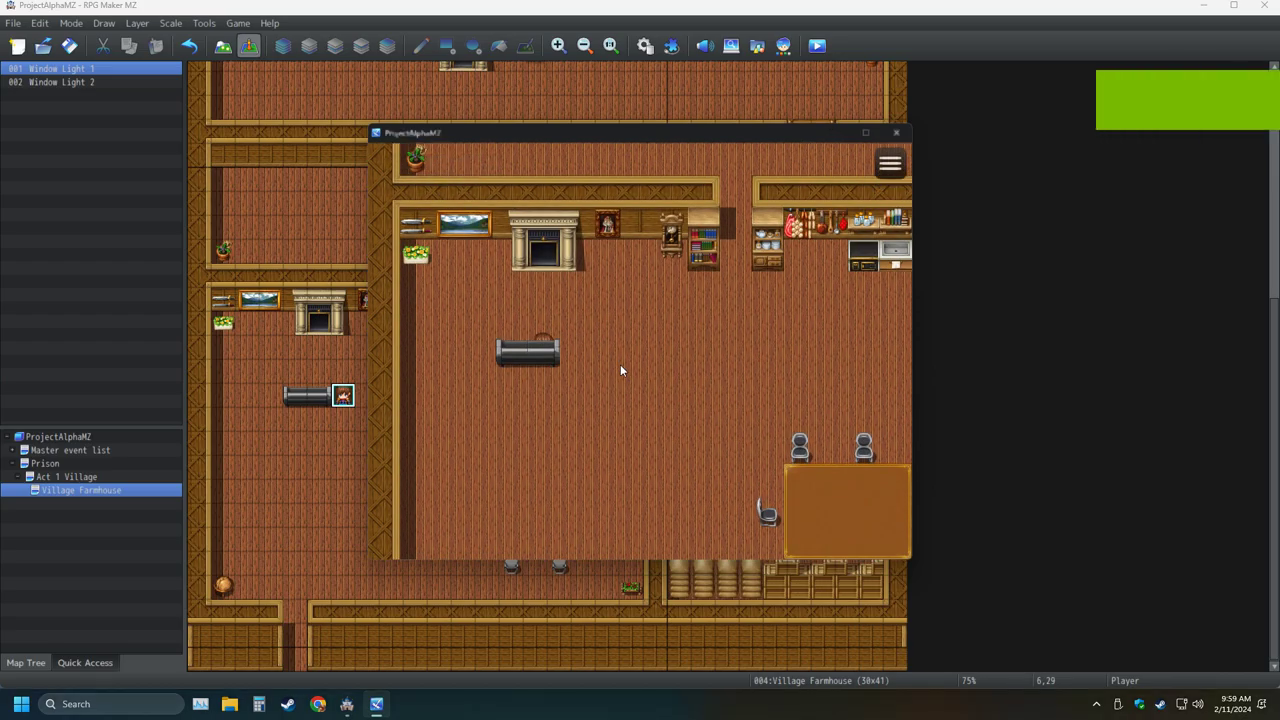
{"action": "left_click", "coordinate": [896, 132]}
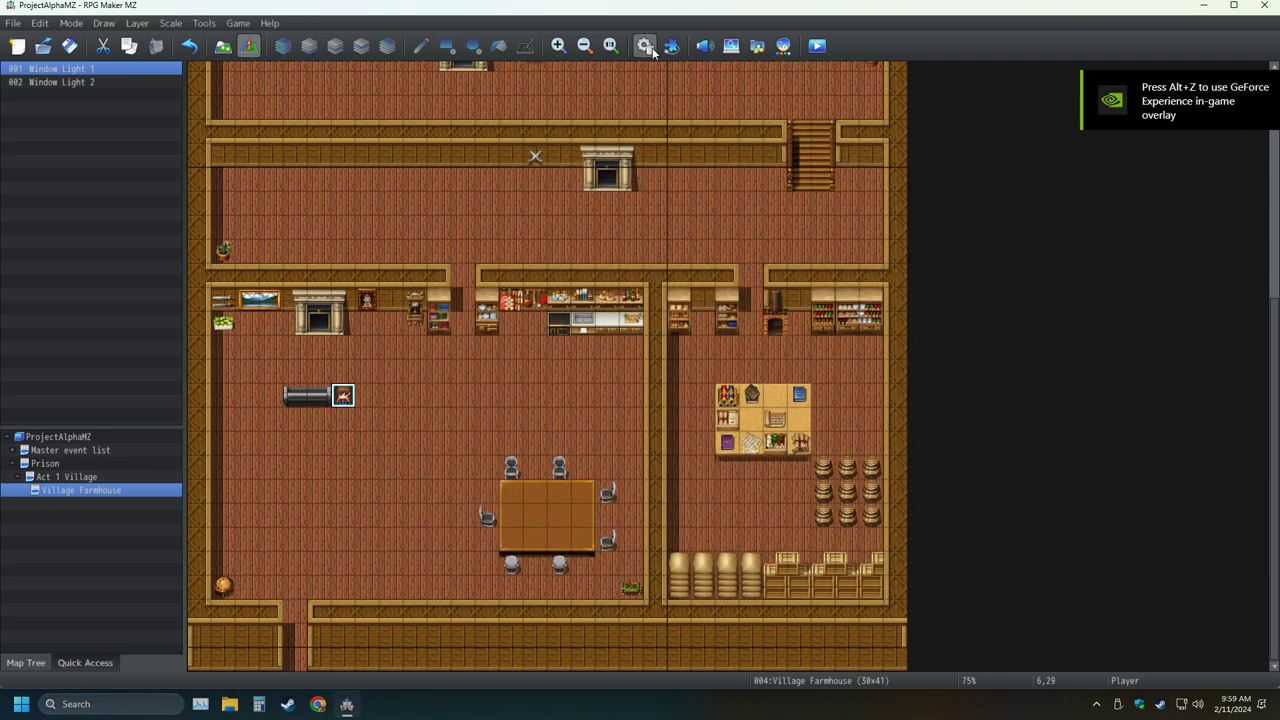
Set the passage of the gray bench's two tiles on page E of the Inside tileset back to passable (circle)
{"action": "left_click", "coordinate": [647, 47]}
{"action": "left_click", "coordinate": [794, 540]}
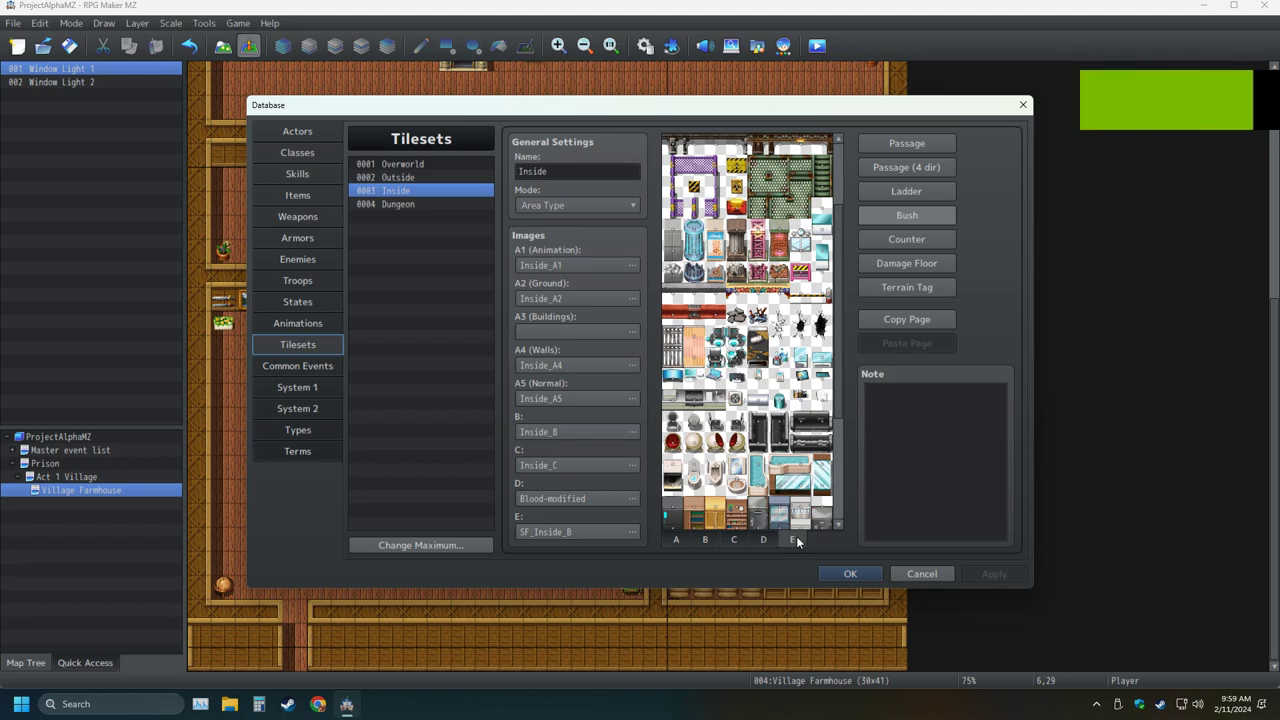
{"action": "left_click", "coordinate": [920, 144]}
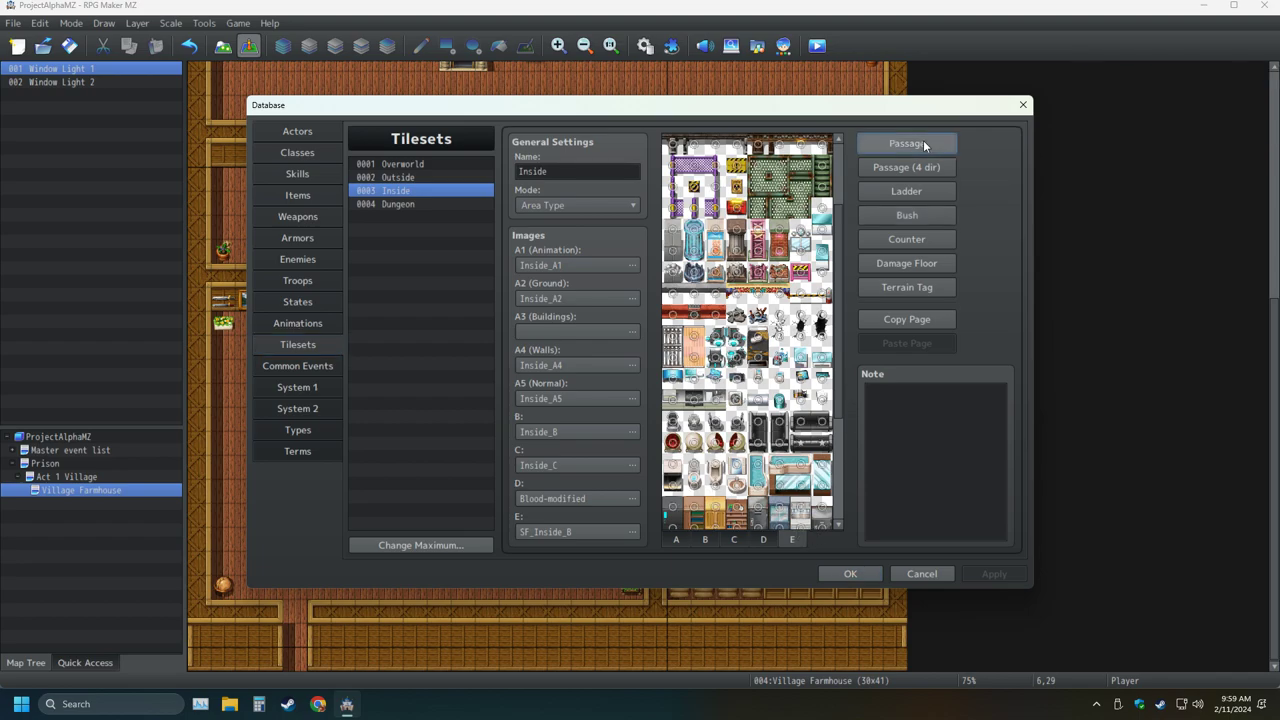
{"action": "left_click", "coordinate": [824, 452]}
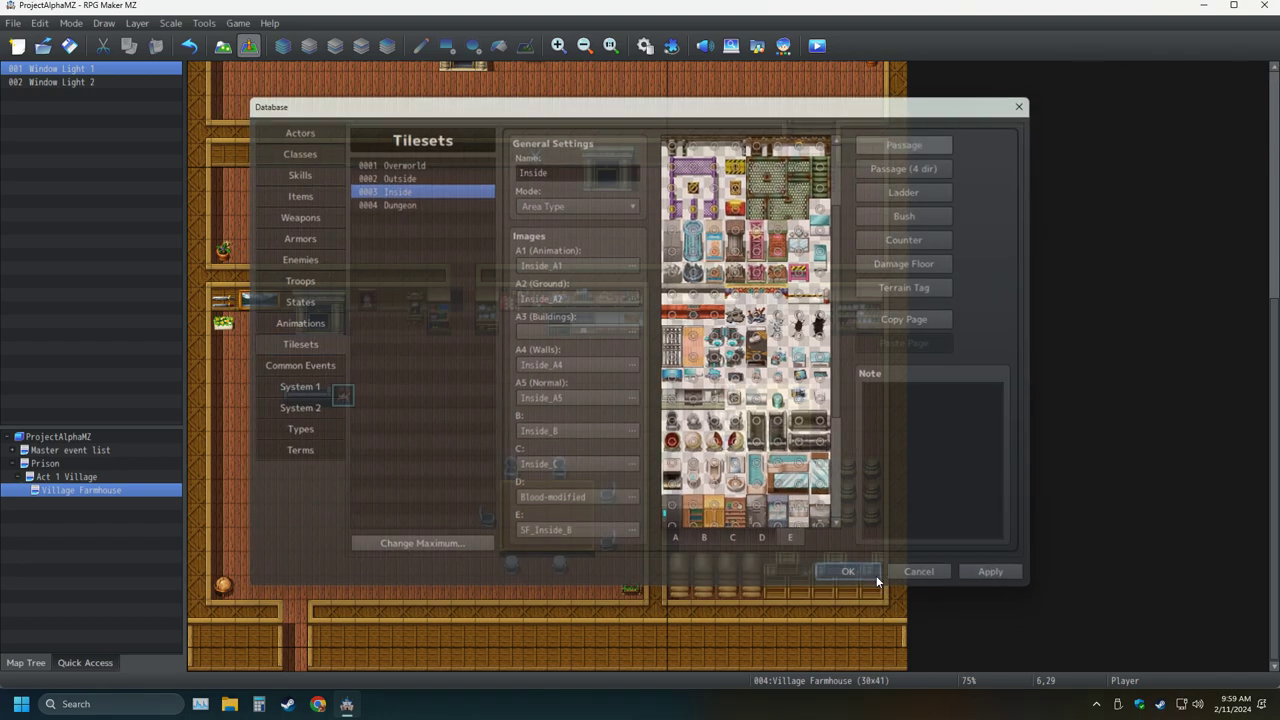
{"action": "left_click", "coordinate": [872, 574]}
Save and playtest the game to check the player on the passable gray bench, and close the playtest
{"action": "left_click", "coordinate": [817, 46]}
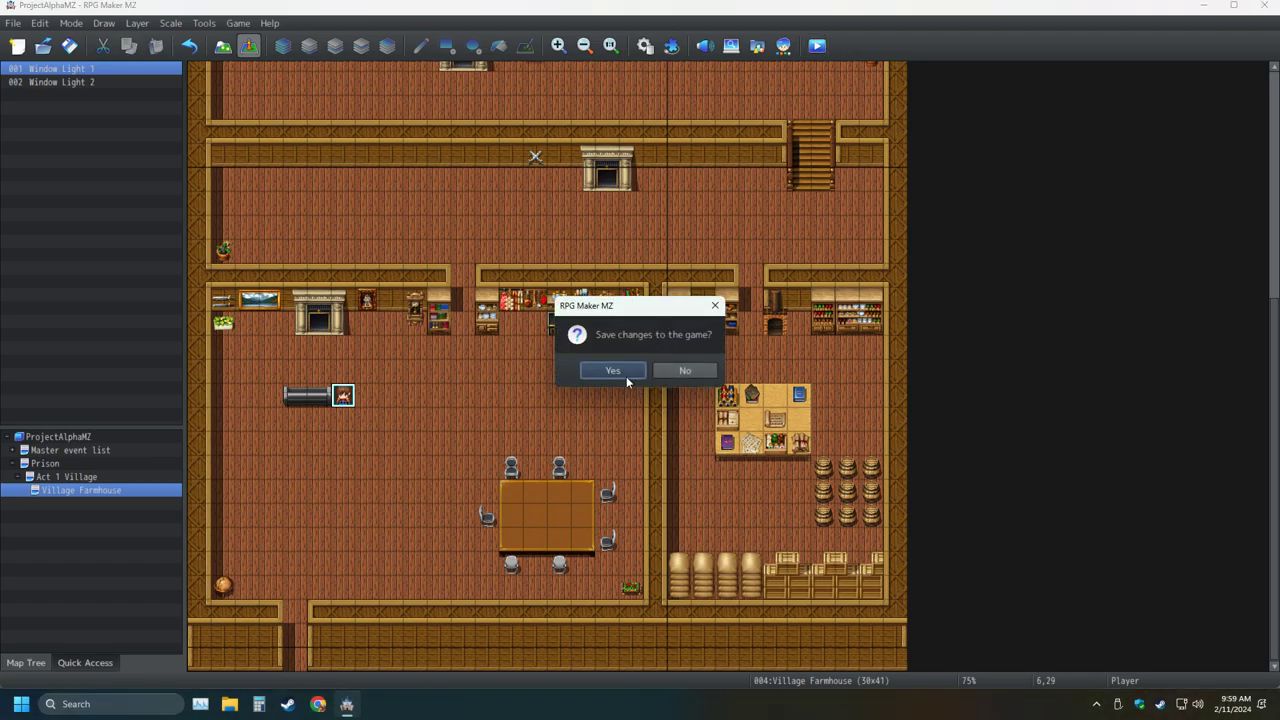
{"action": "left_click", "coordinate": [627, 372]}
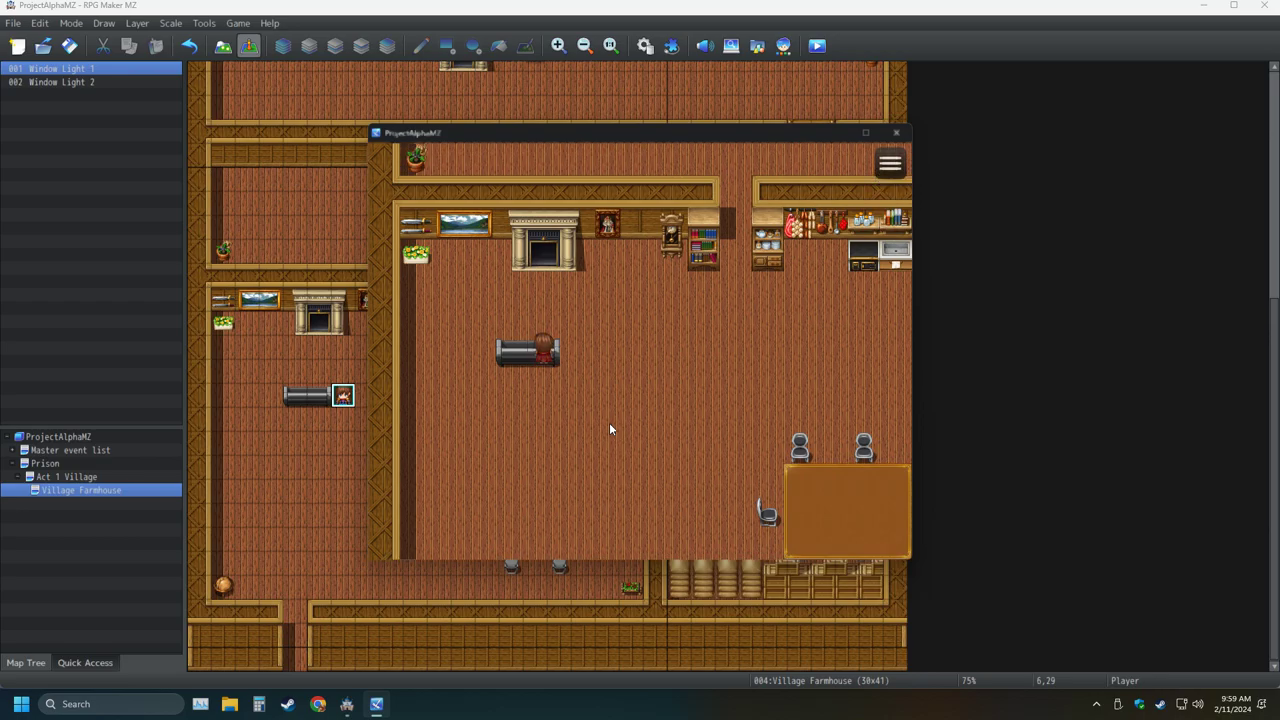
{"action": "left_click", "coordinate": [896, 132]}
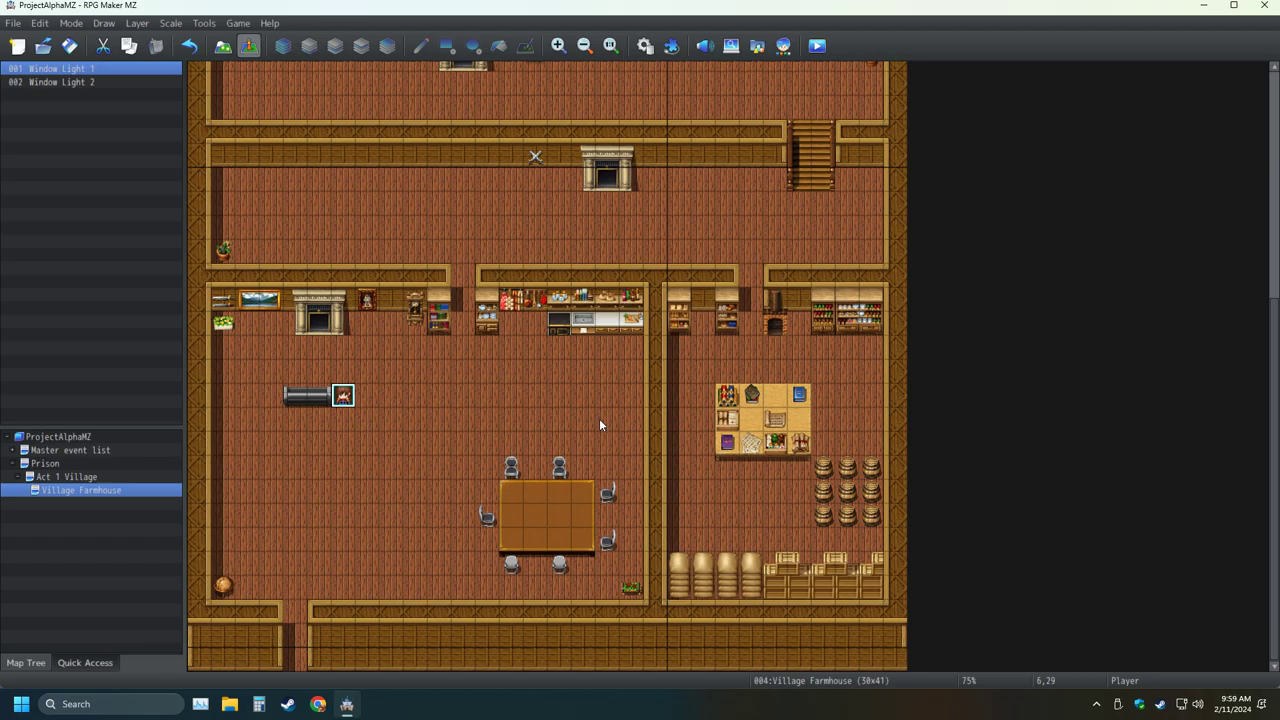
Remove the bush flag from the gray bench's tiles on page E of the Inside tileset
{"action": "left_click", "coordinate": [645, 45]}
{"action": "left_click", "coordinate": [794, 540]}
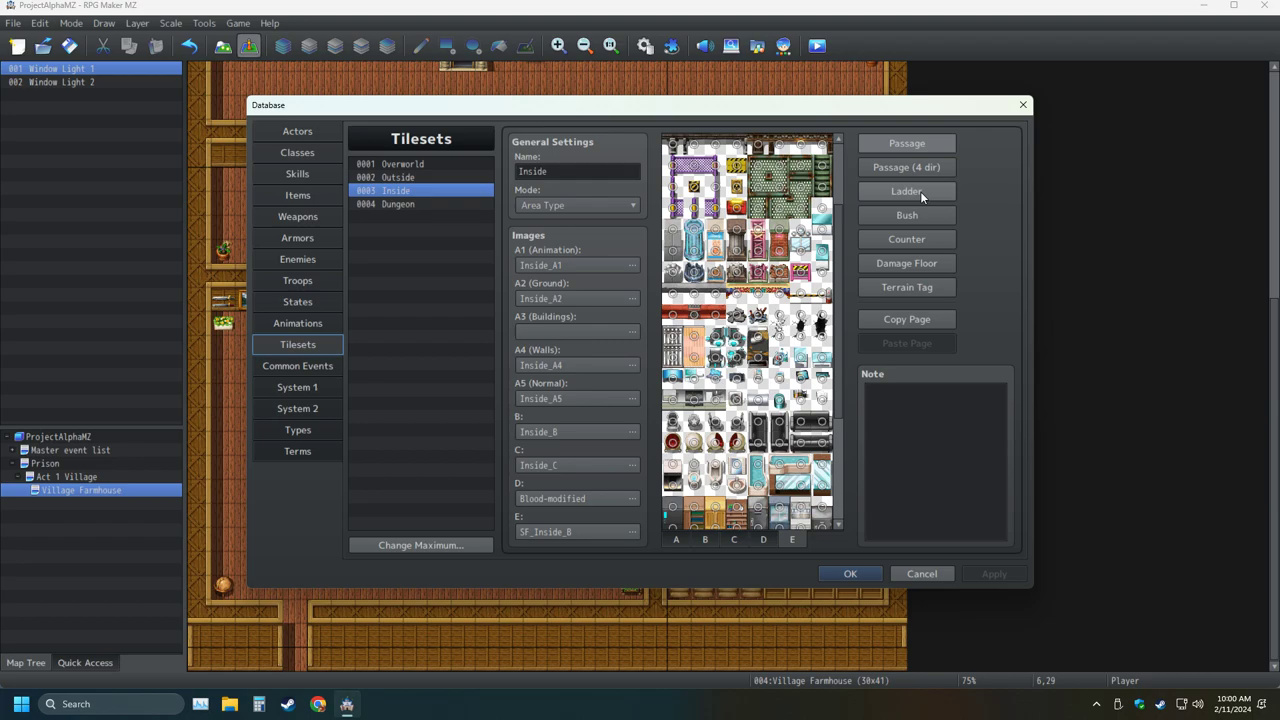
{"action": "left_click", "coordinate": [872, 214]}
{"action": "left_click", "coordinate": [821, 447]}
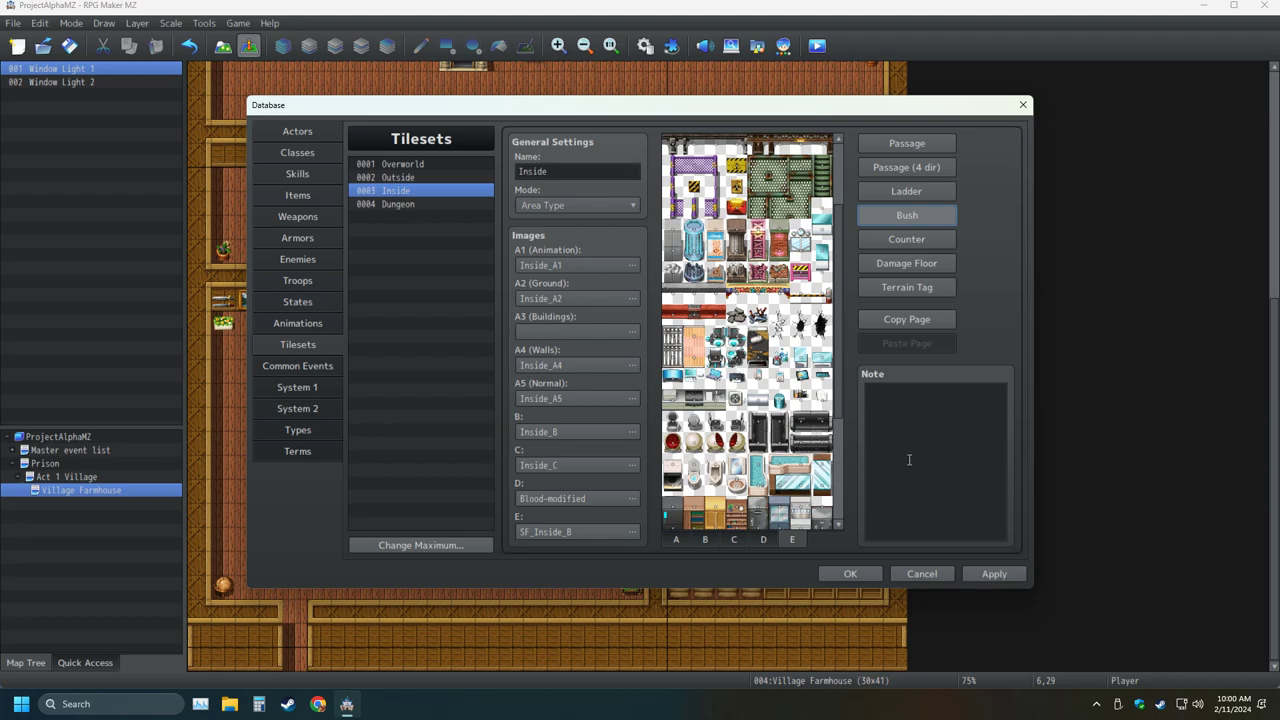
{"action": "left_click", "coordinate": [853, 573]}
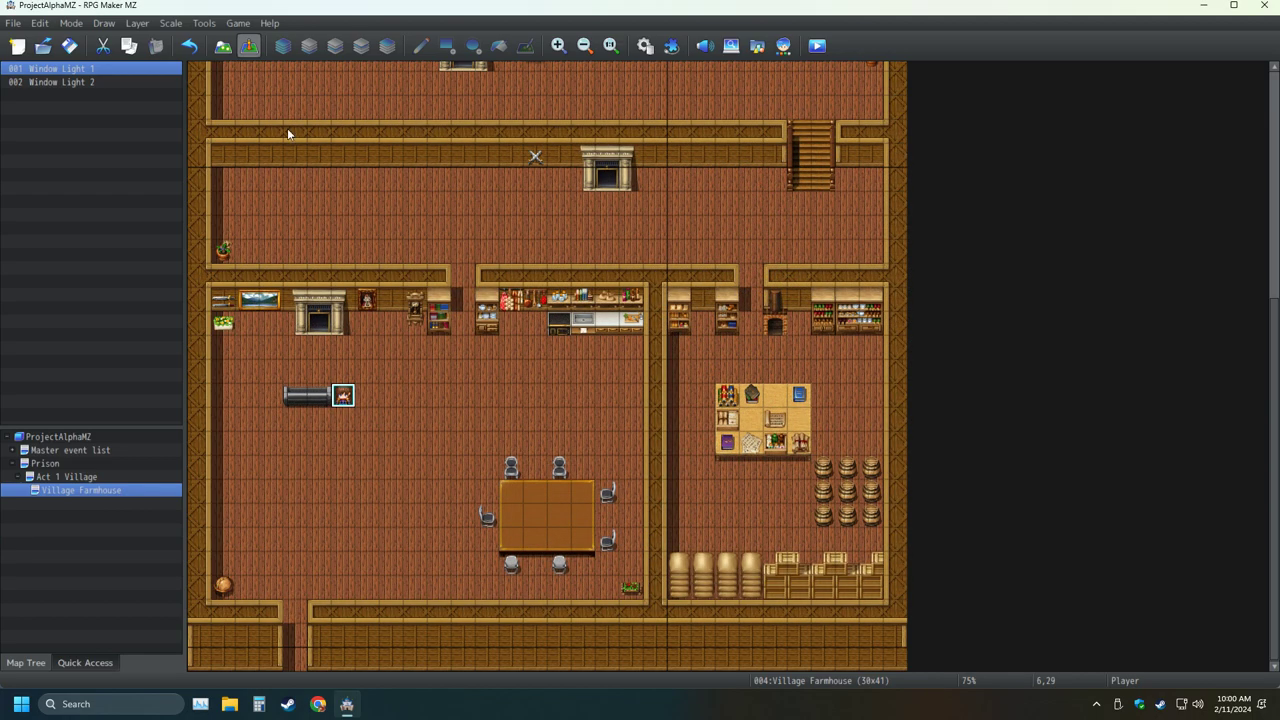
Erase the gray bench beside the player's start and place the two-tile vertical gray sofa at tiles 3,28 and 3,29
{"action": "left_click", "coordinate": [222, 45]}
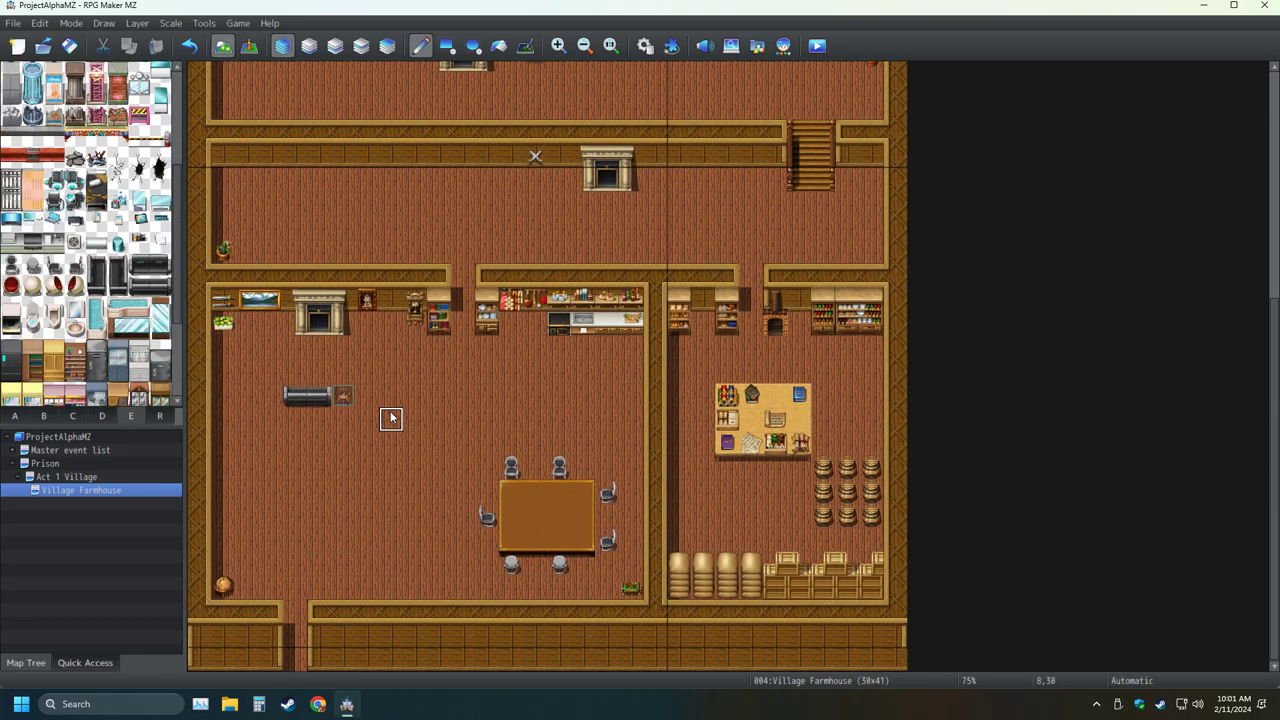
{"action": "left_click_drag", "start_coordinate": [340, 396], "coordinate": [295, 410]}
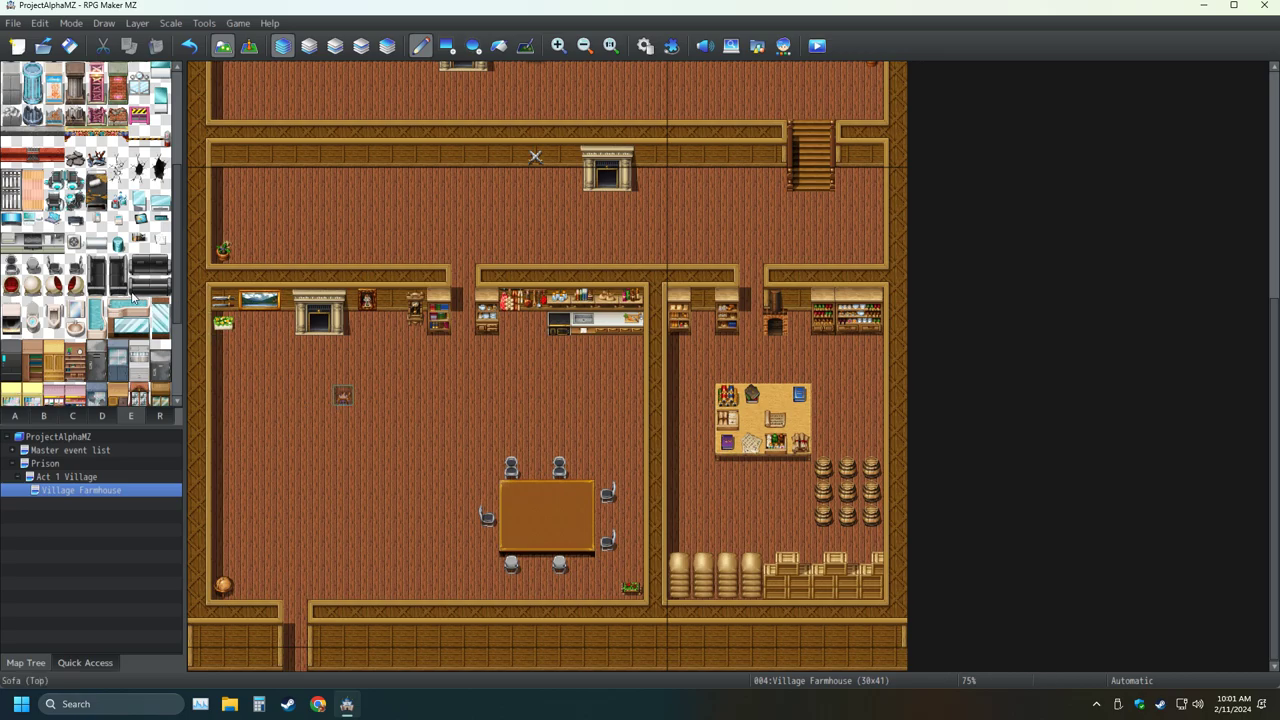
{"action": "left_click_drag", "start_coordinate": [97, 281], "coordinate": [97, 262]}
{"action": "left_click", "coordinate": [269, 380]}
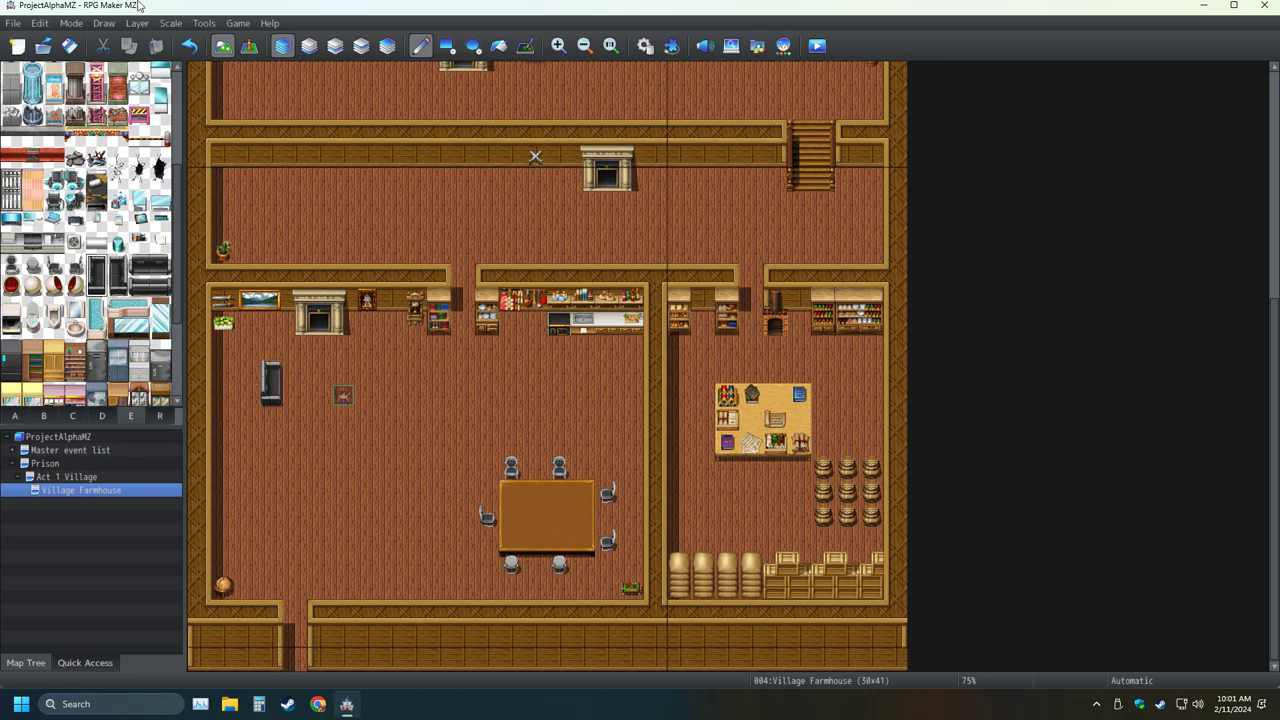
Save and playtest the game, walking the player onto the vertical gray sofa facing left and right, and return to the map editor
{"action": "left_click", "coordinate": [69, 45]}
{"action": "left_click", "coordinate": [817, 45]}
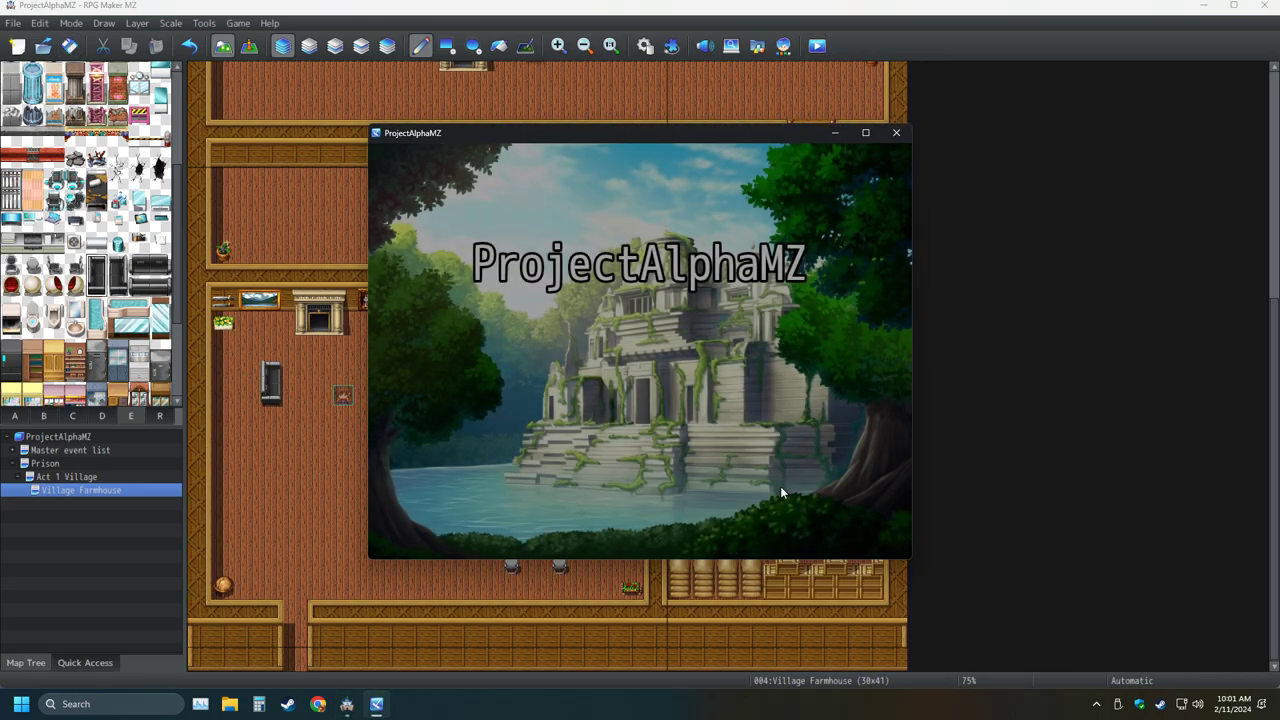
{"action": "left_click", "coordinate": [676, 422]}
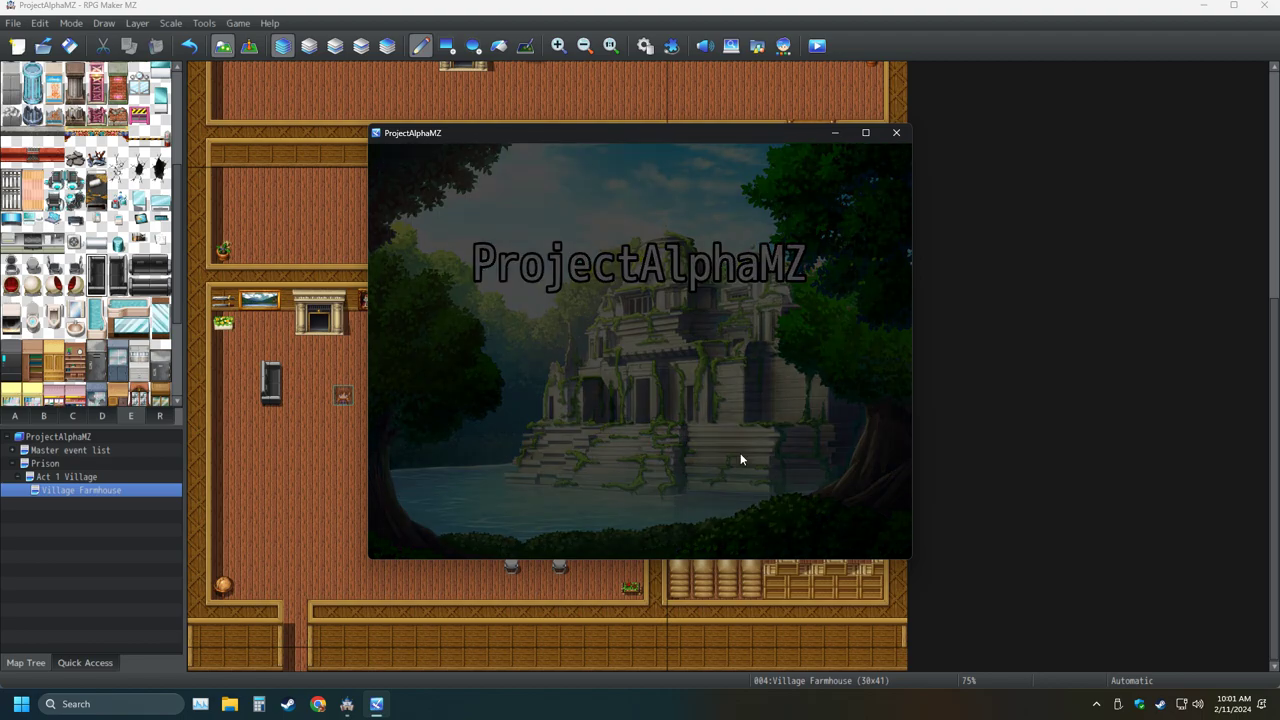
{"action": "key", "text": "Left"}
{"action": "key", "text": "Left"}
{"action": "key", "text": "Left"}
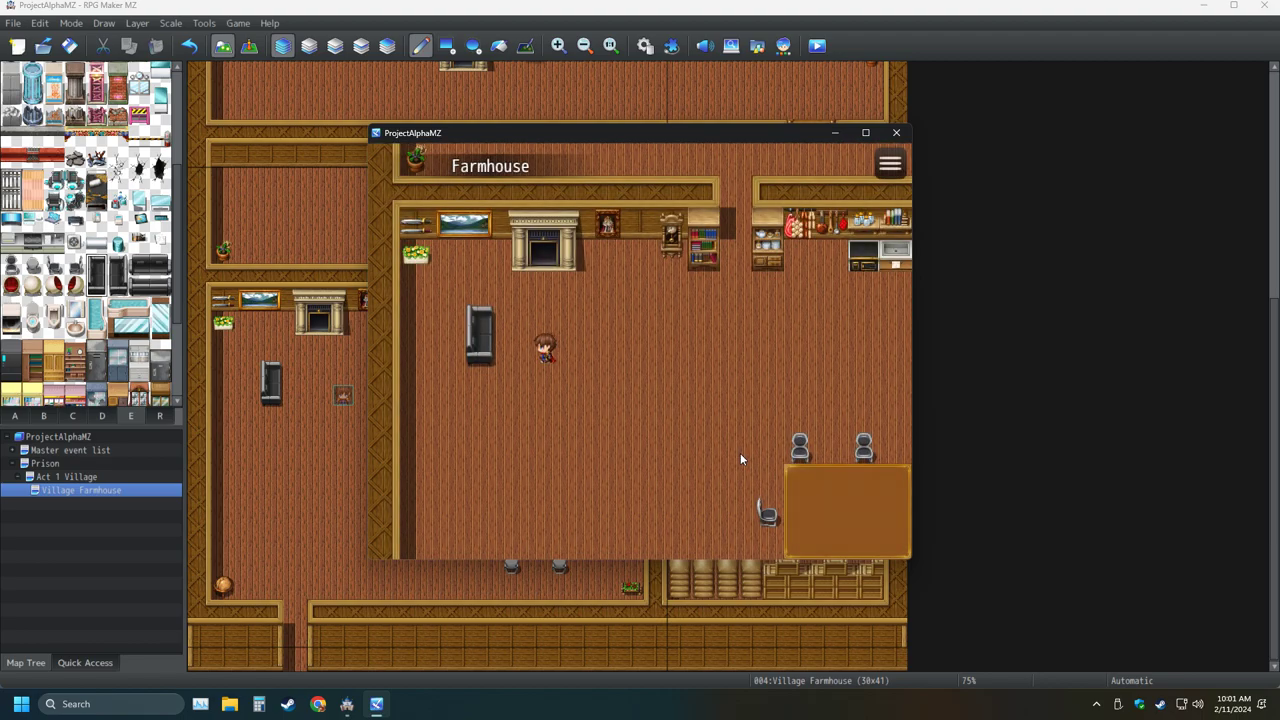
{"action": "key", "text": "Up"}
{"action": "key", "text": "Left"}
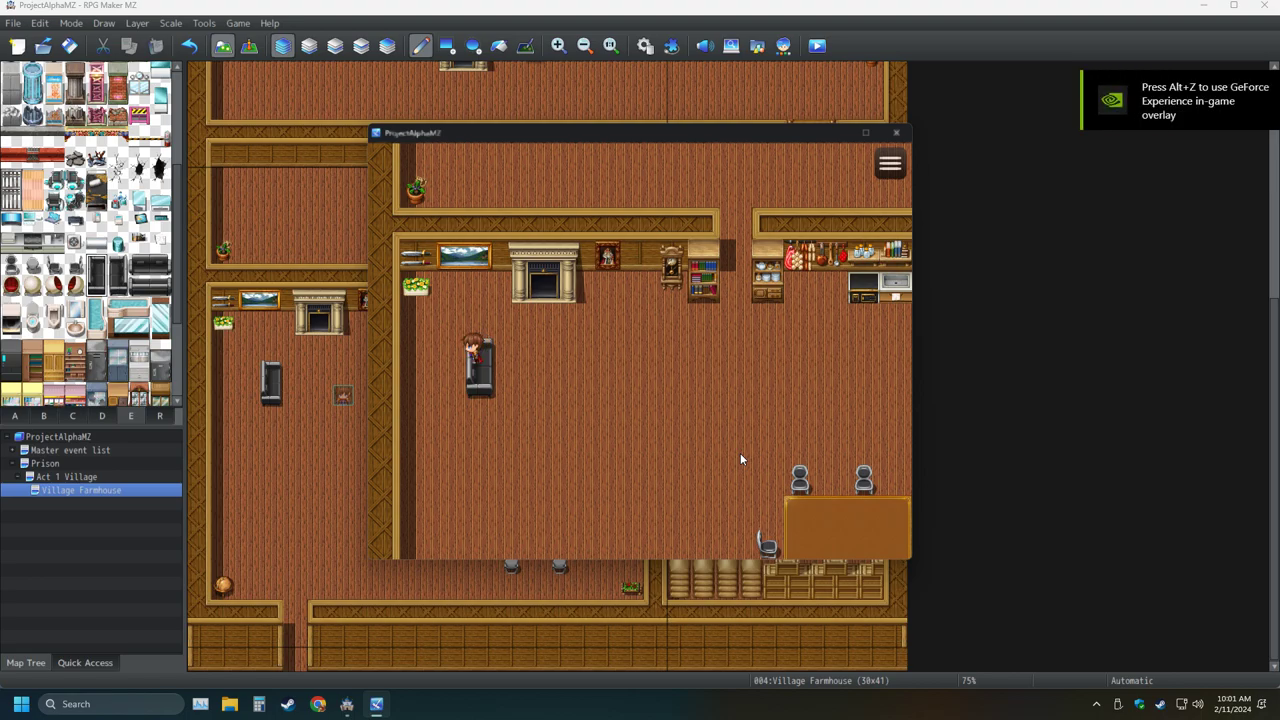
{"action": "key", "text": "Right"}
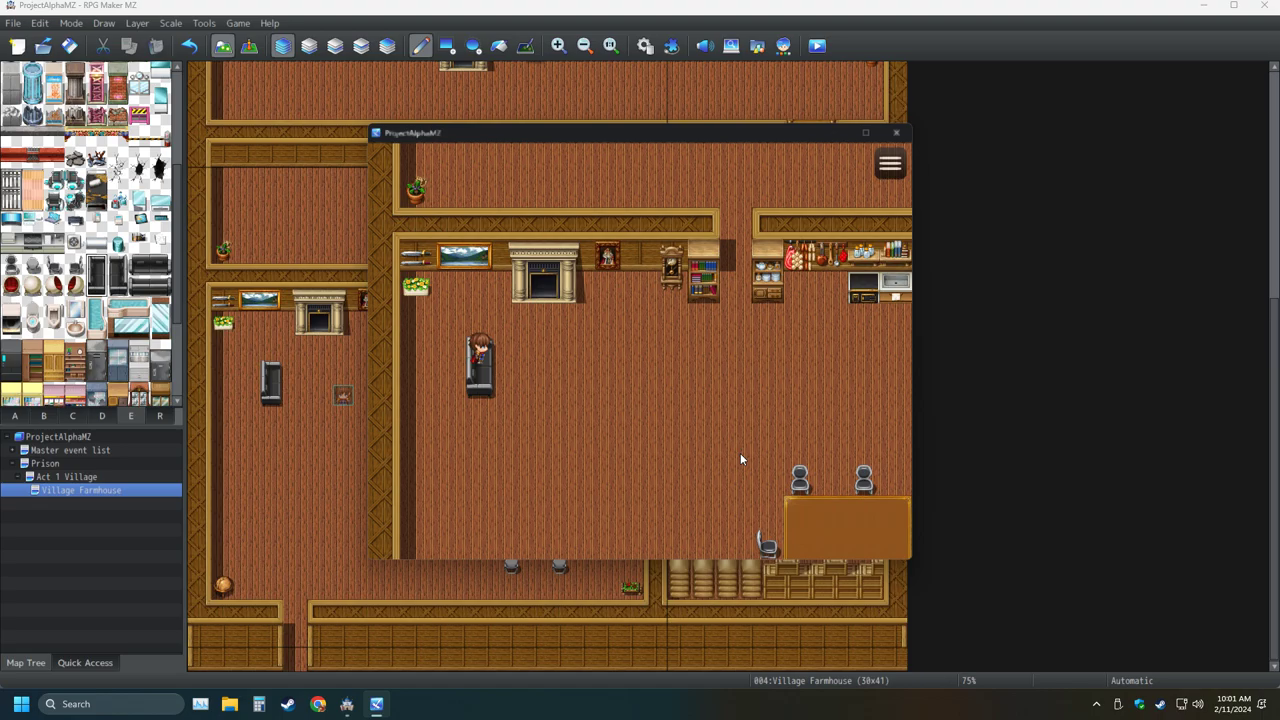
{"action": "left_click", "coordinate": [896, 132]}
{"action": "left_click", "coordinate": [783, 45]}
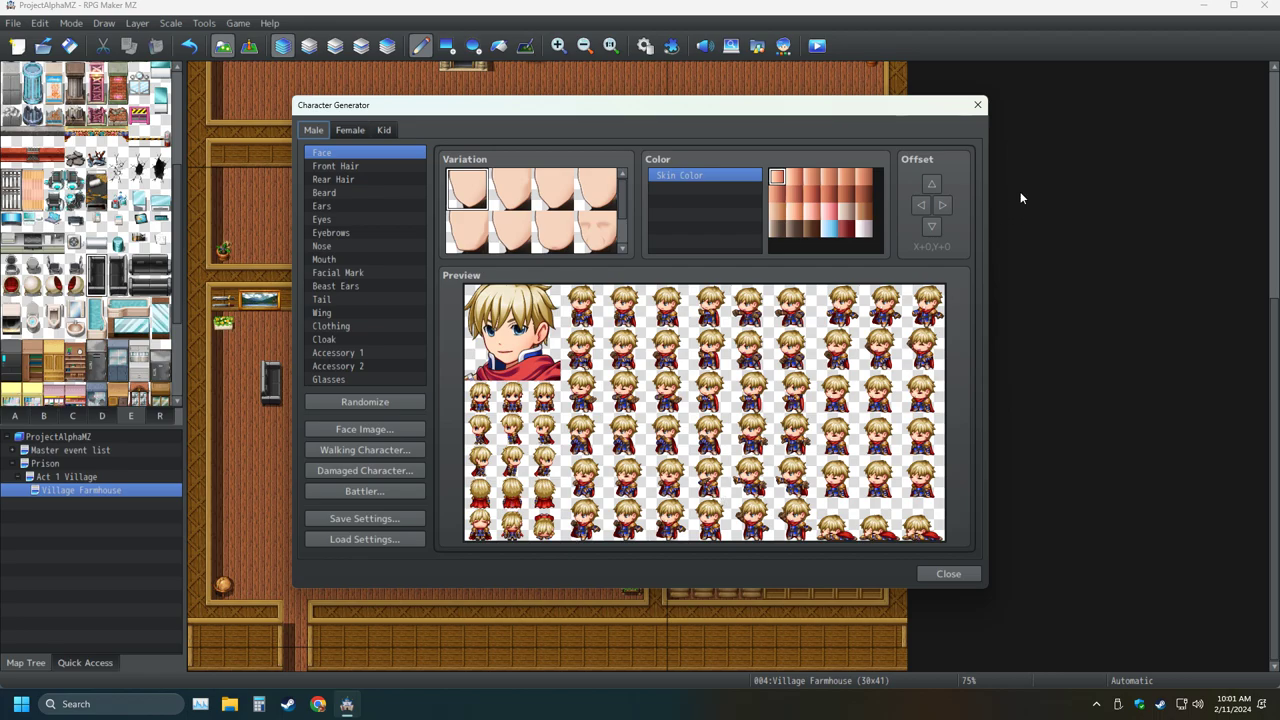
{"action": "left_click", "coordinate": [977, 105]}
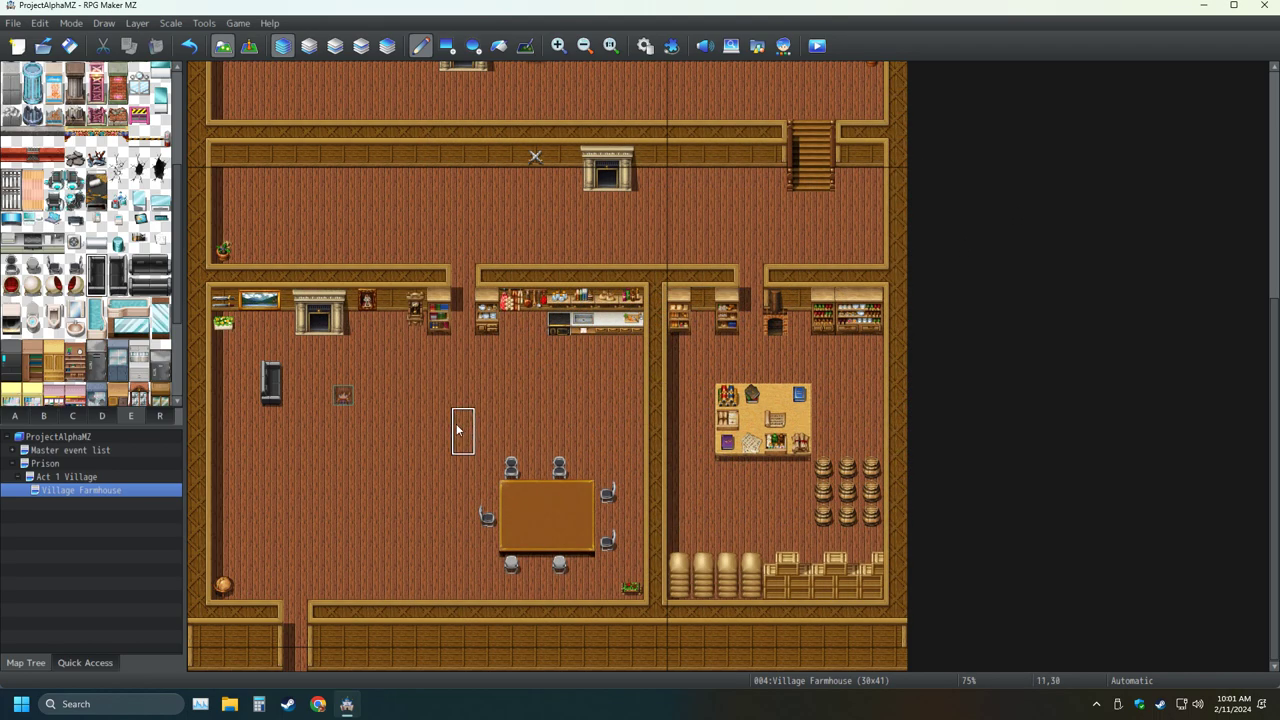
Replace the vertical gray sofa with two right-facing gray chairs at tiles 3,29 and 3,30
{"action": "left_click", "coordinate": [271, 390]}
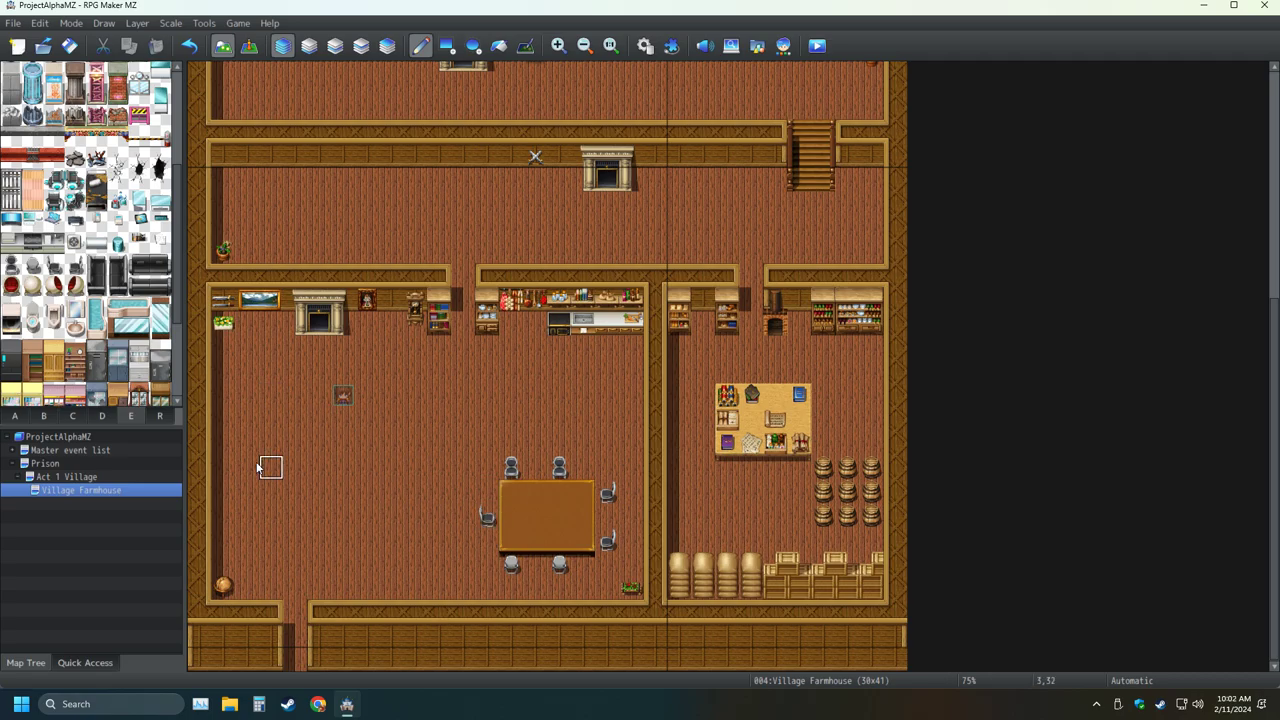
{"action": "left_click", "coordinate": [271, 395]}
{"action": "left_click", "coordinate": [271, 420]}
Playtest the game and walk the player onto the upper of the two gray side chairs
{"action": "left_click", "coordinate": [818, 50]}
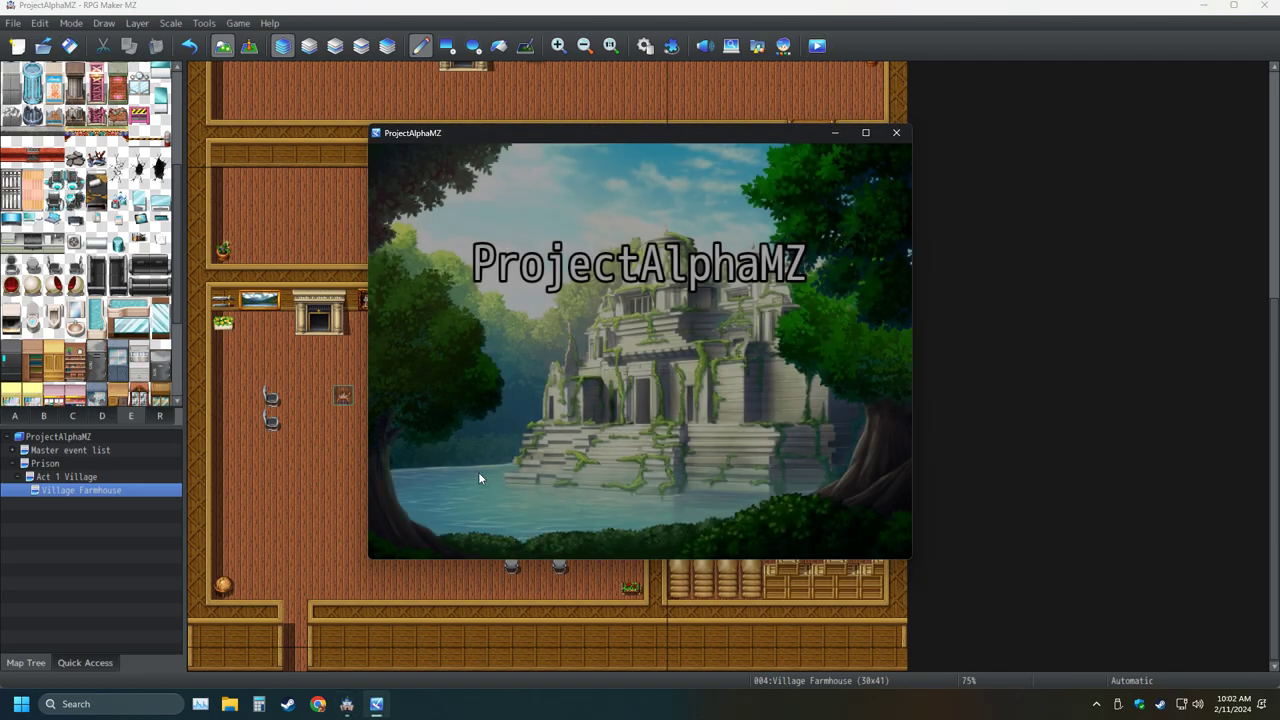
{"action": "key", "text": "Return"}
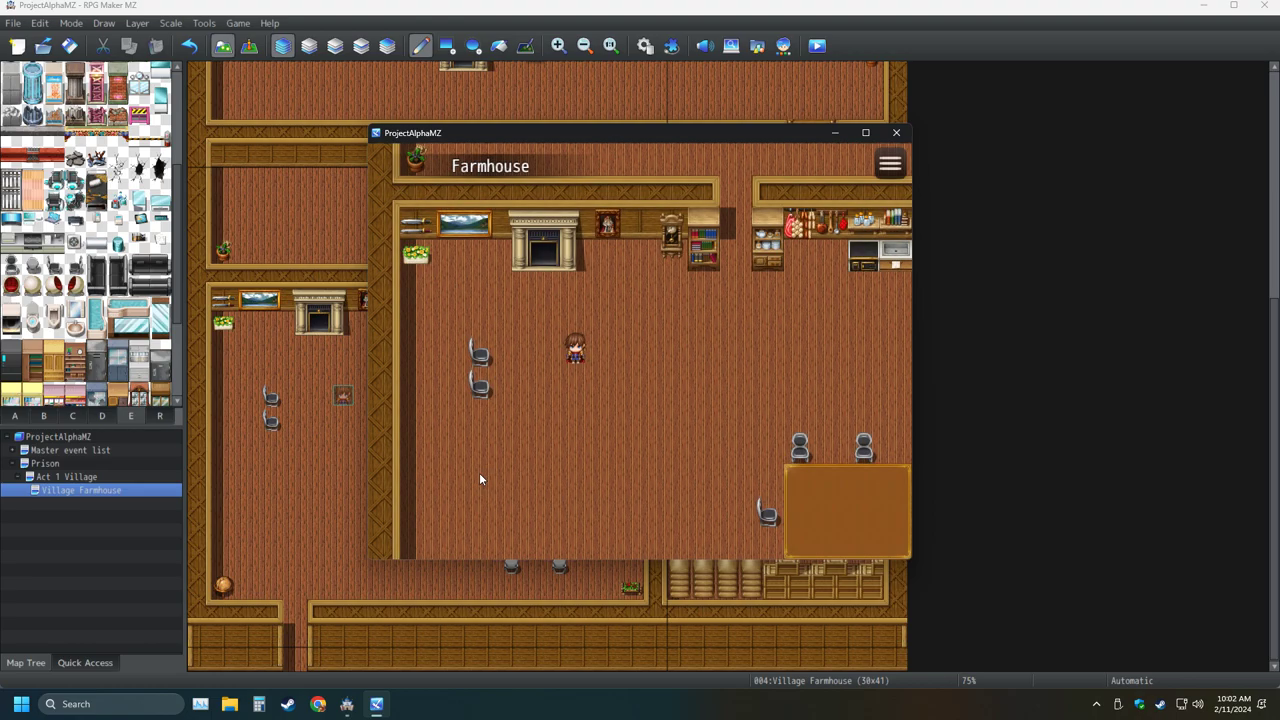
{"action": "key", "text": "Left"}
{"action": "key", "text": "Right"}
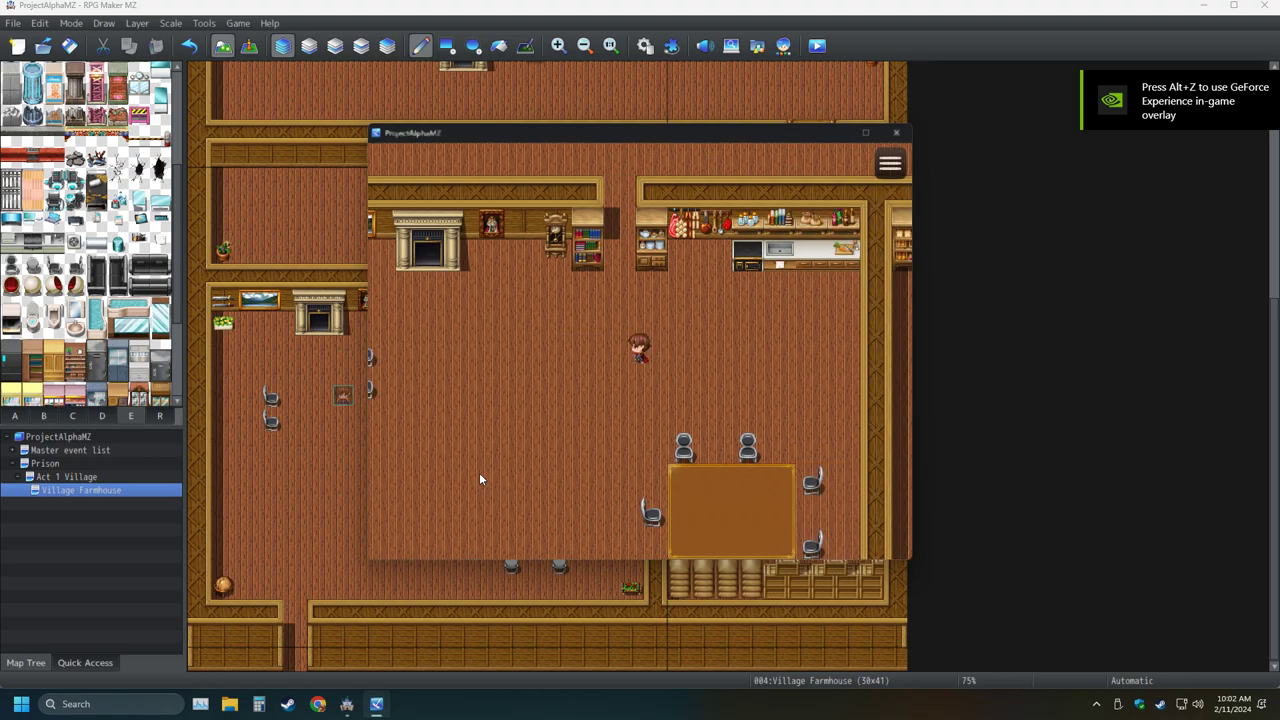
{"action": "key", "text": "Left"}
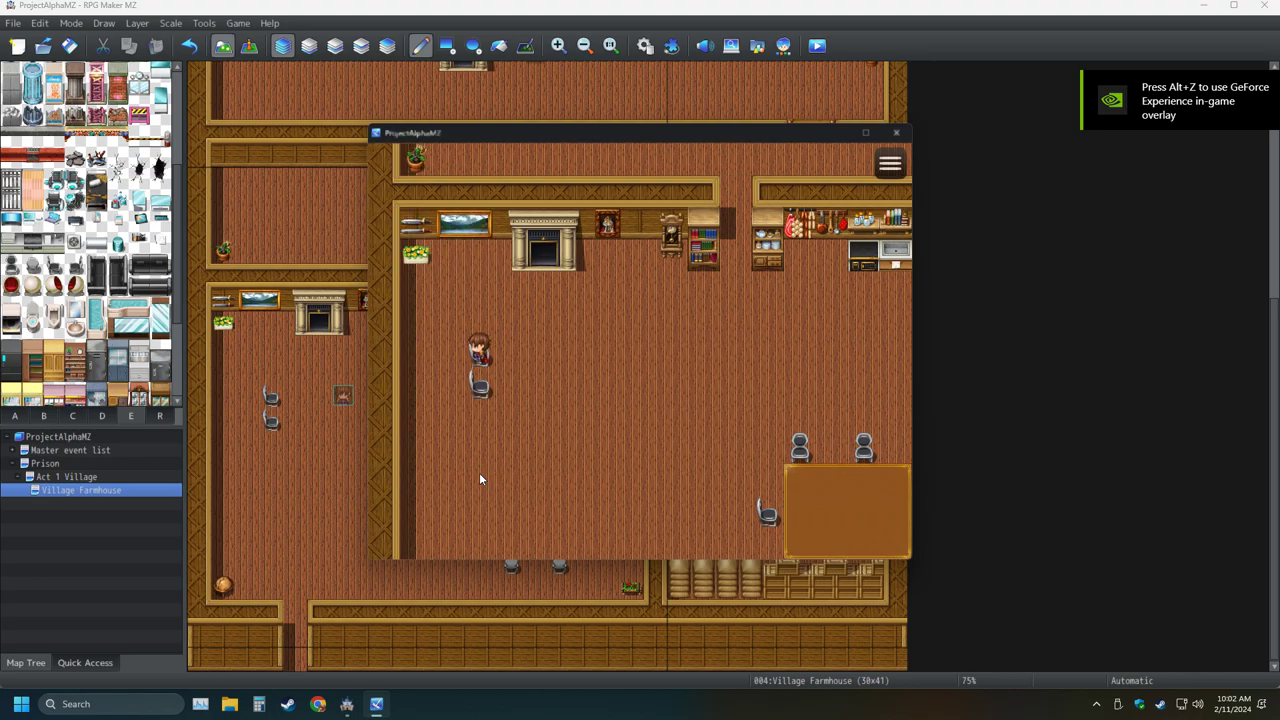
Move and turn the player around the two gray side chairs to check the seated appearance, and walk three tiles away to the right
{"action": "key", "text": "Down"}
{"action": "key", "text": "Up"}
{"action": "key", "text": "Left"}
{"action": "key", "text": "Right"}
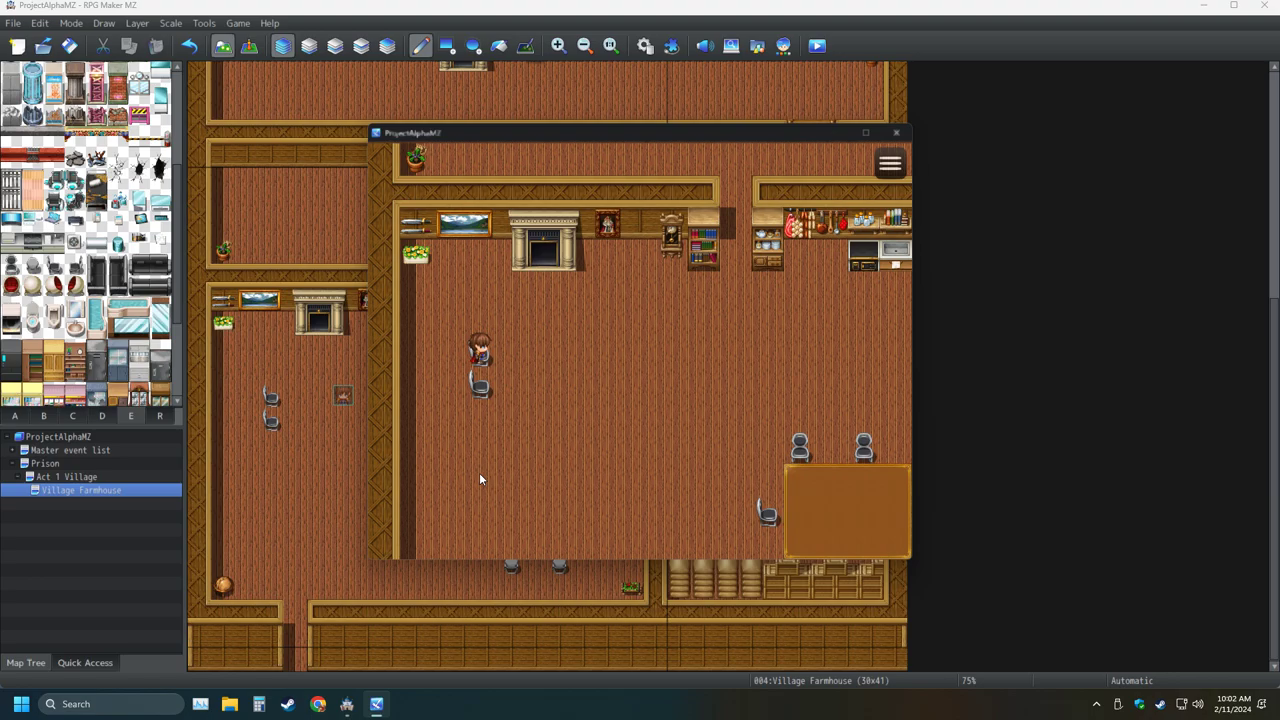
{"action": "key", "text": "Down"}
{"action": "key", "text": "Up"}
{"action": "key", "text": "Down"}
{"action": "key", "text": "Up"}
{"action": "key", "text": "Right"}
{"action": "key", "text": "Right"}
{"action": "key", "text": "Right"}
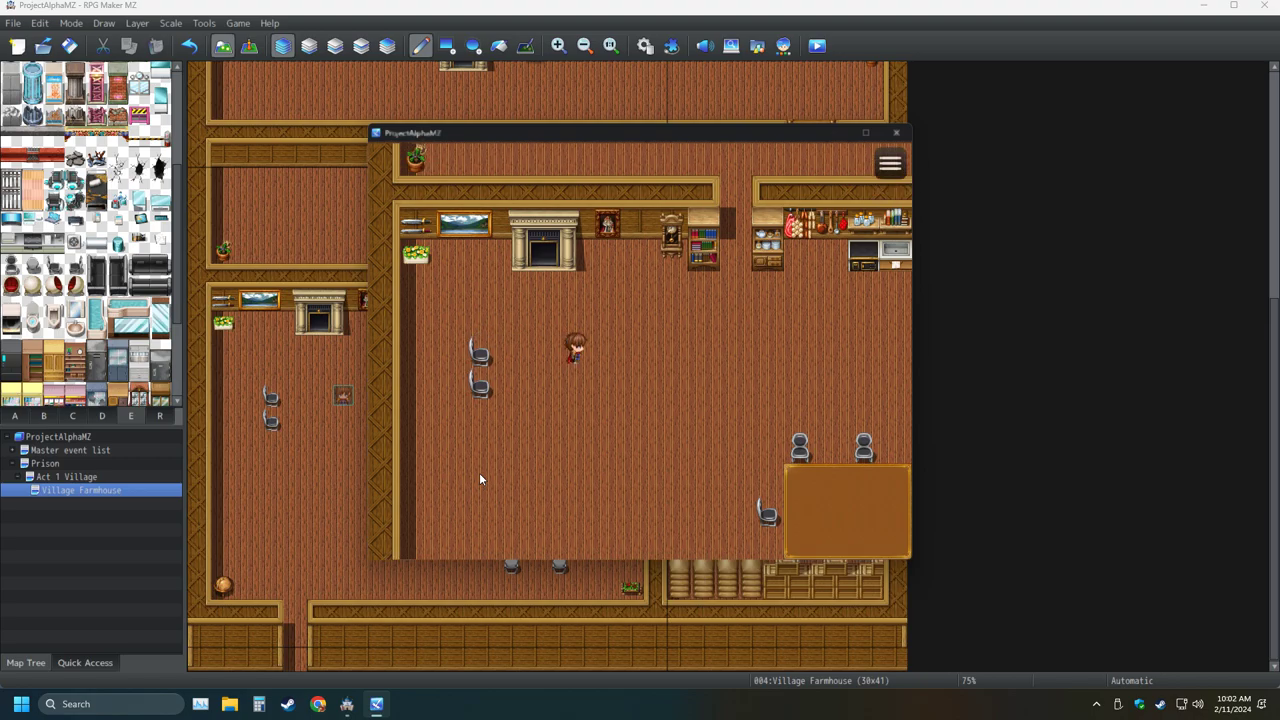